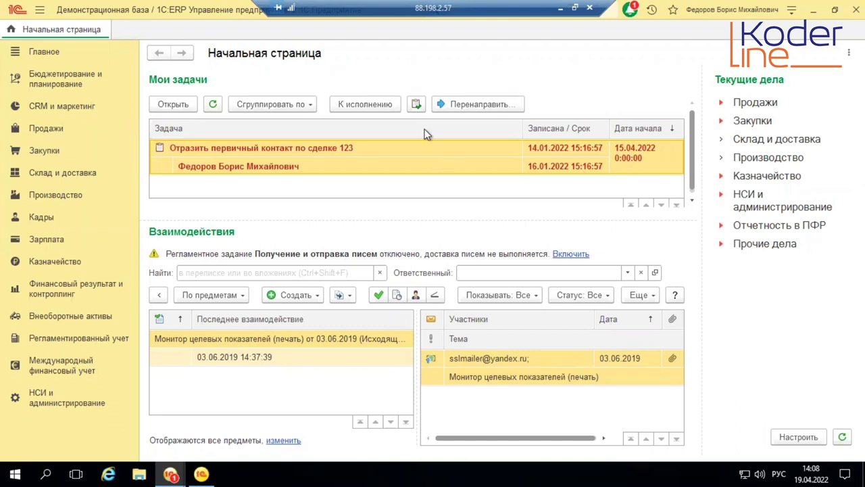
- Open the supply method "Закупка у основного поставщика" from the warehouse settings' list of supply methods
{"action": "left_click", "coordinate": [59, 173]}
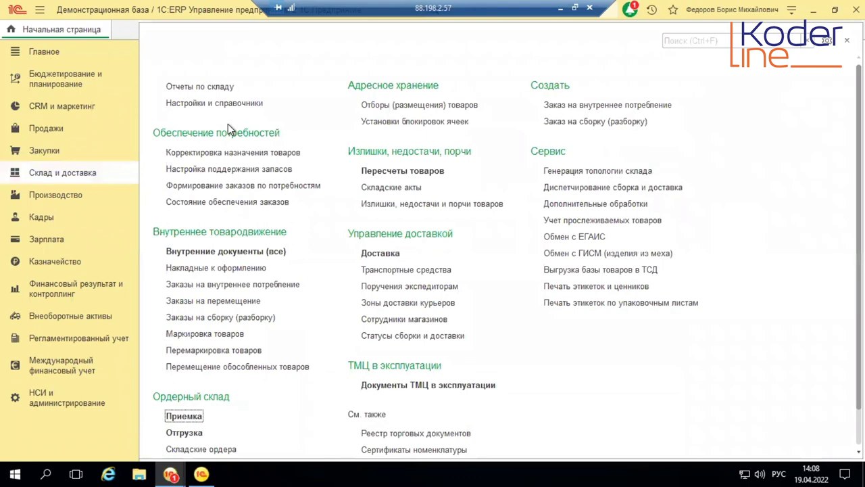
{"action": "left_click", "coordinate": [228, 102]}
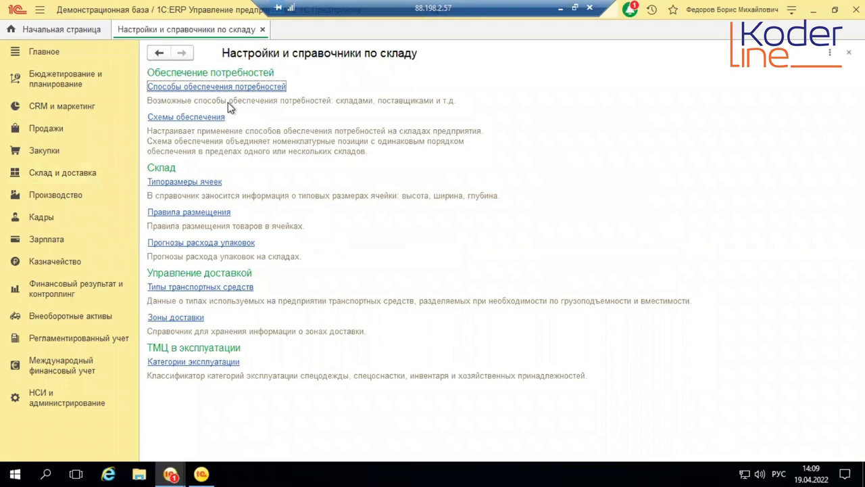
{"action": "left_click", "coordinate": [241, 88]}
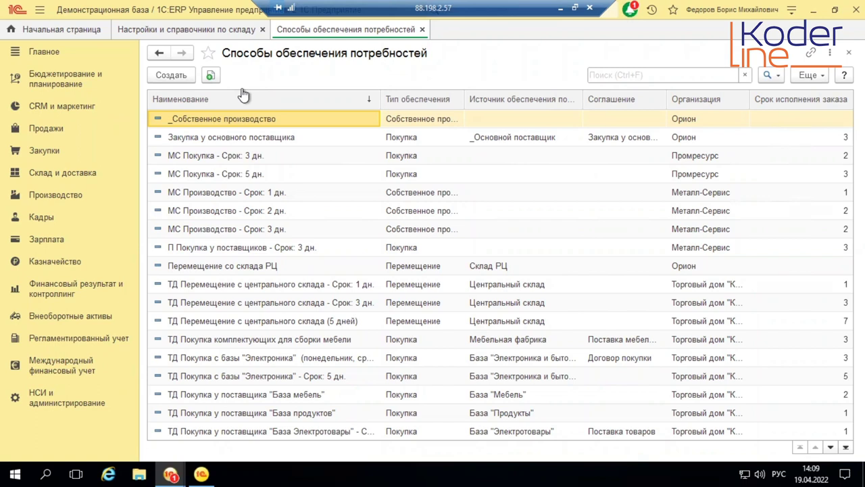
{"action": "left_click", "coordinate": [264, 140]}
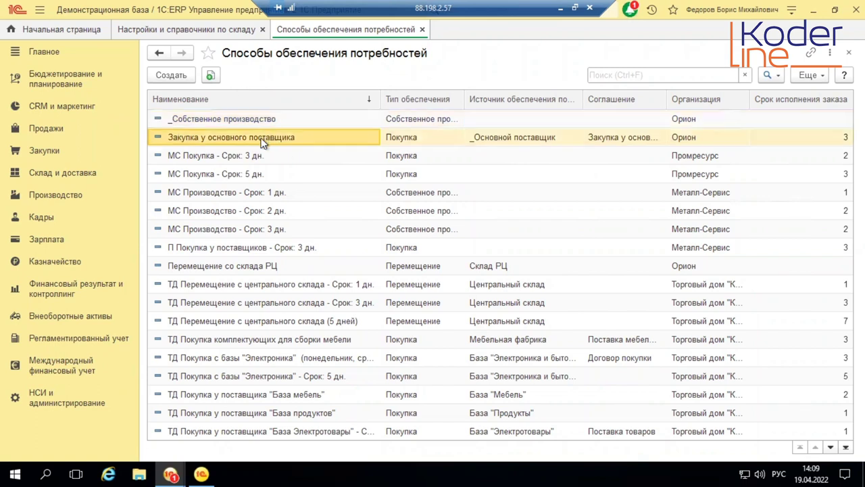
{"action": "left_click", "coordinate": [261, 138]}
{"action": "double_click", "coordinate": [278, 137]}
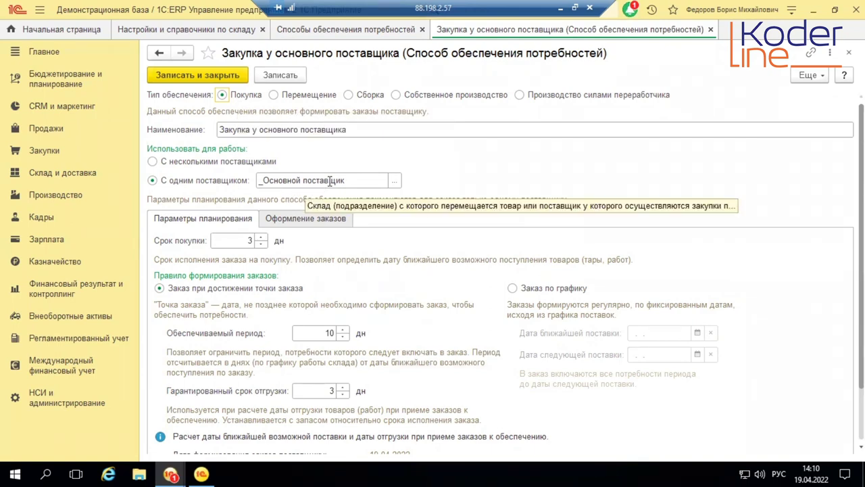
- Review the supply method's order processing details and planning parameters, including purchase lead time and guaranteed shipping period
{"action": "left_click", "coordinate": [326, 220]}
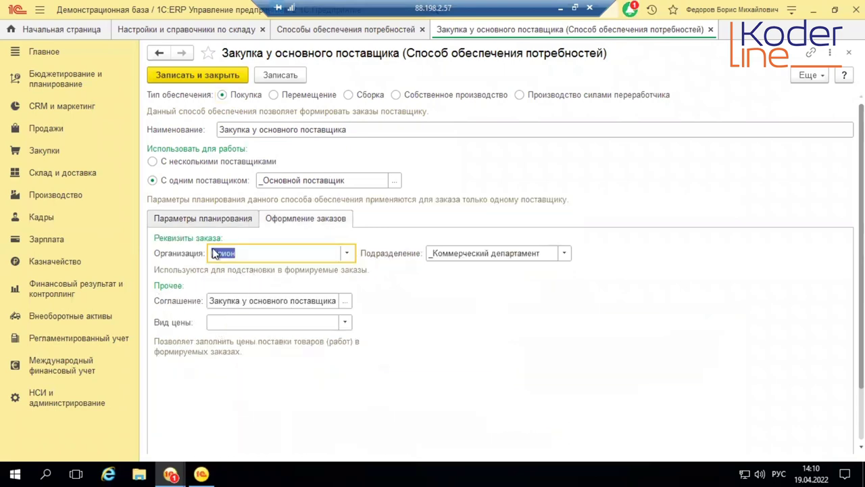
{"action": "left_click", "coordinate": [212, 223]}
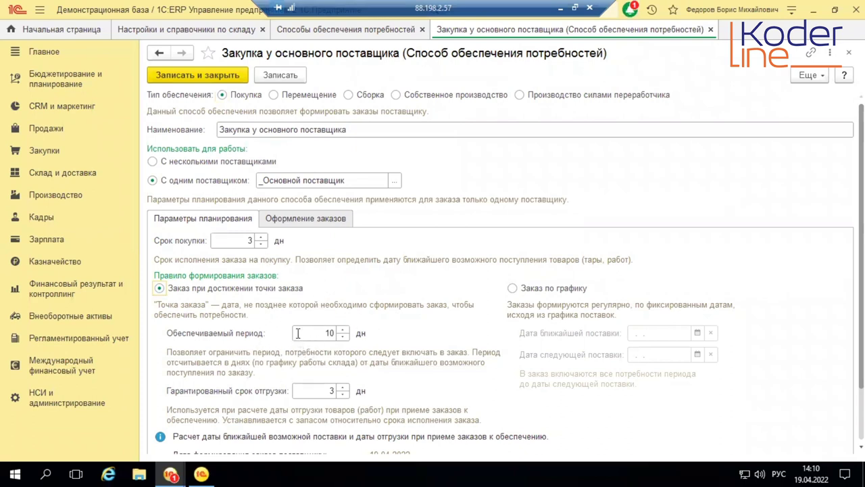
{"action": "scroll", "coordinate": [407, 348], "scroll_direction": "down", "scroll_amount": 2}
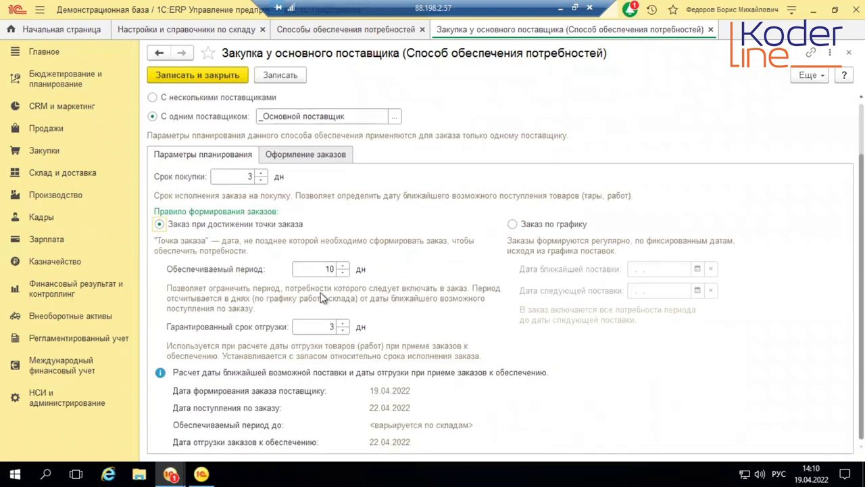
{"action": "left_click", "coordinate": [237, 177]}
{"action": "left_click", "coordinate": [307, 326]}
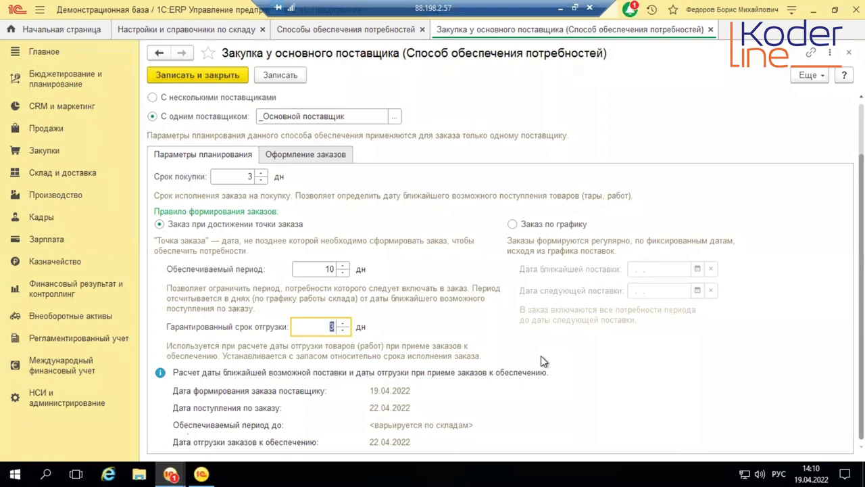
{"action": "double_click", "coordinate": [248, 178]}
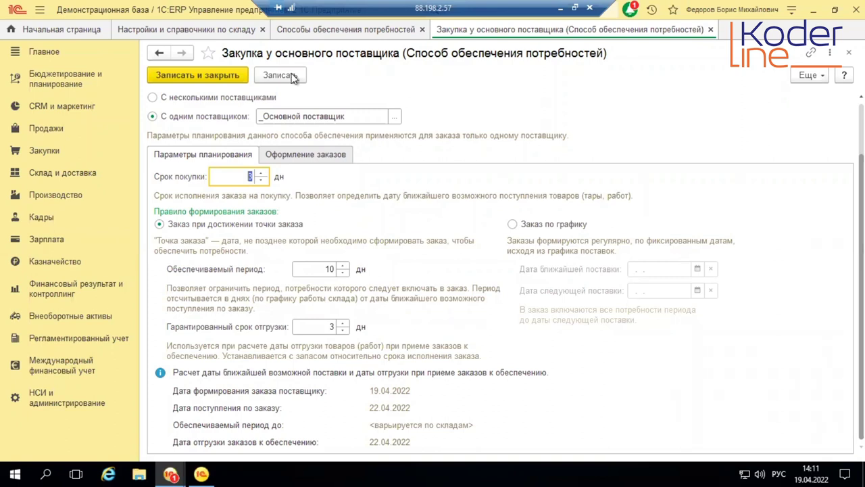
- Set the guaranteed shipping period (Гарантированный срок отгрузки) of the supply method to 4 days
{"action": "left_click", "coordinate": [338, 327]}
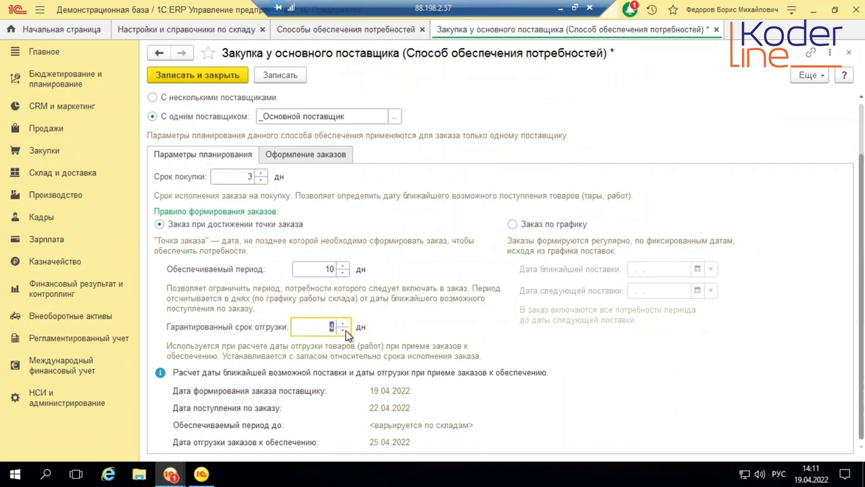
{"action": "left_click", "coordinate": [345, 334]}
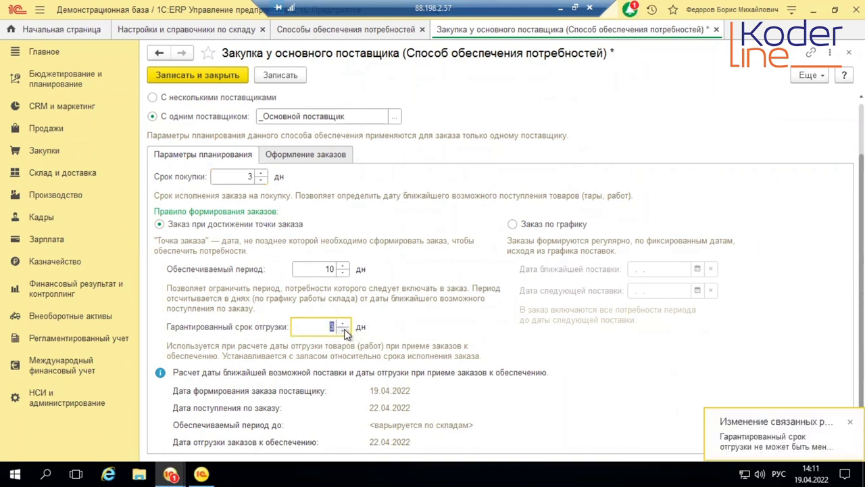
{"action": "left_click", "coordinate": [344, 323]}
{"action": "left_click", "coordinate": [316, 332]}
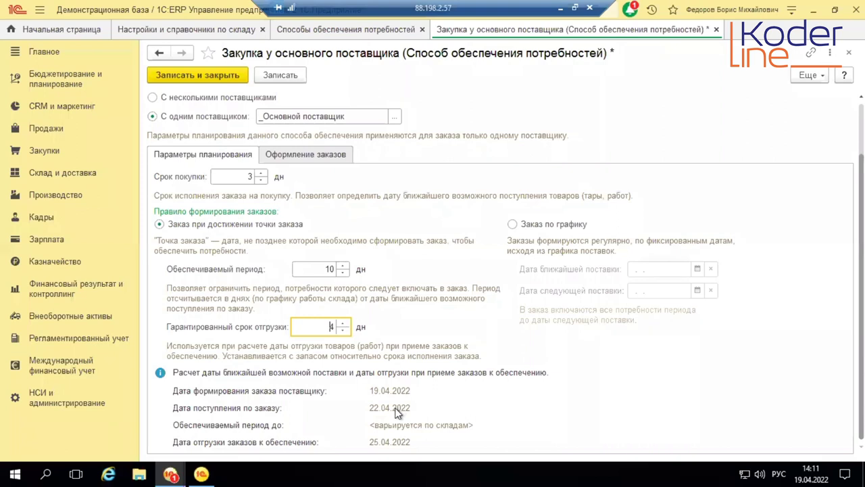
{"action": "left_click", "coordinate": [345, 330]}
{"action": "left_click", "coordinate": [347, 324]}
- Check the calculated receipt and shipping dates against the system calendar for April 2022
{"action": "right_click", "coordinate": [806, 469]}
{"action": "key", "text": "Escape"}
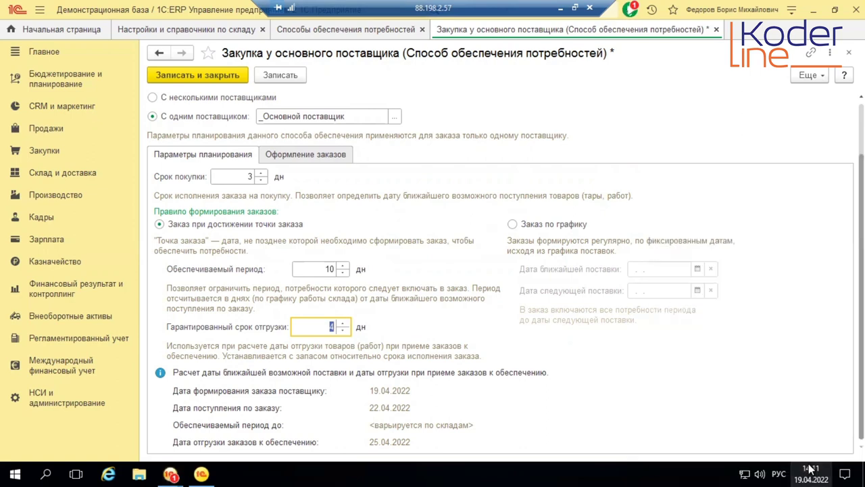
{"action": "left_click", "coordinate": [811, 469]}
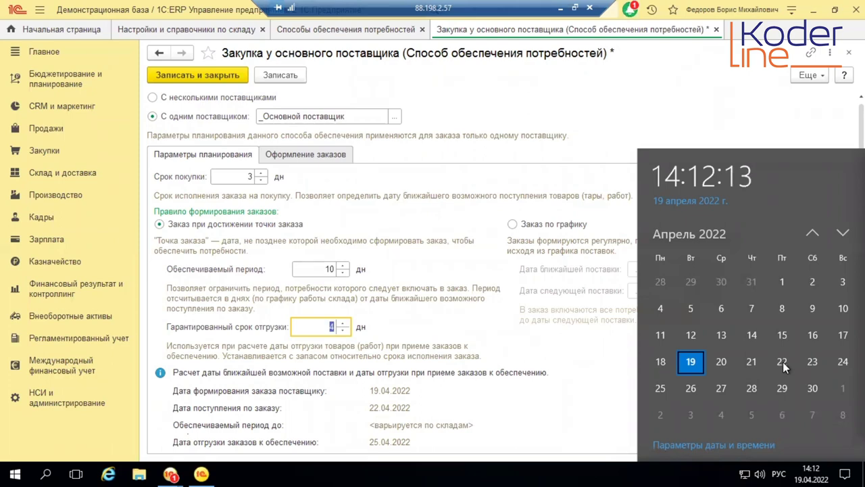
{"action": "left_click", "coordinate": [749, 135]}
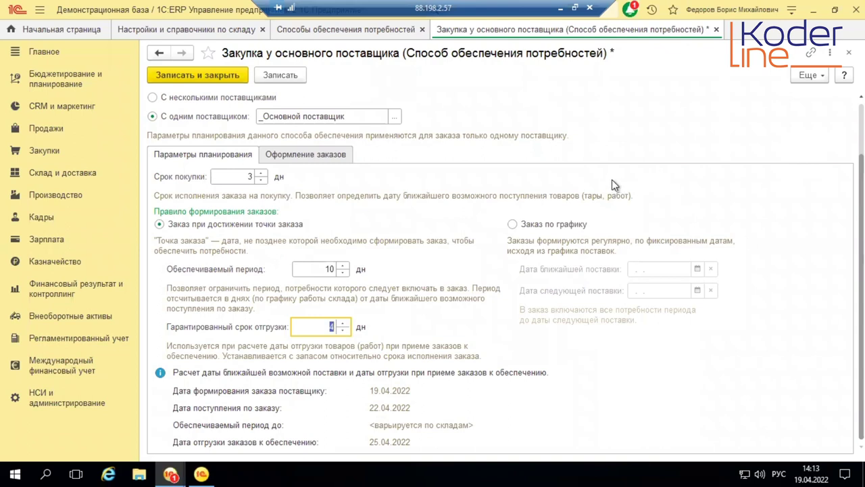
- Set the guaranteed shipping period to 5 days and check it against the purchase lead time (Срок покупки)
{"action": "type", "text": "4"}
{"action": "scroll", "coordinate": [372, 343], "scroll_direction": "up", "scroll_amount": 1}
{"action": "left_click", "coordinate": [237, 177]}
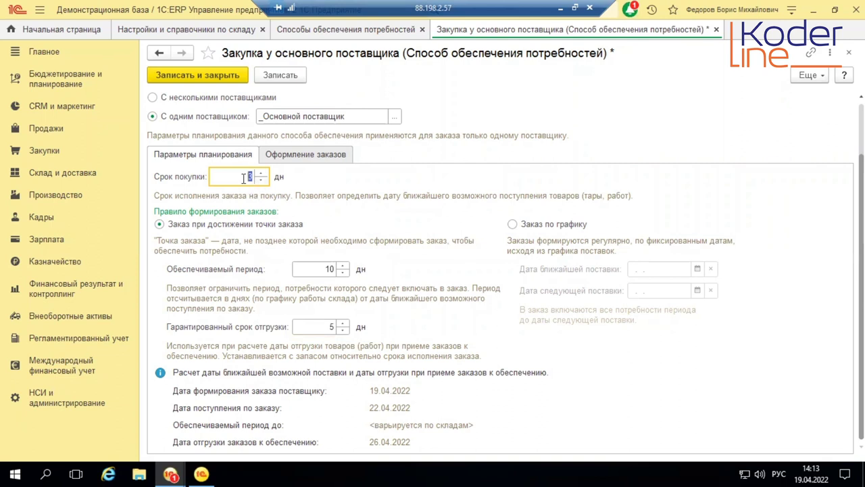
{"action": "left_click", "coordinate": [247, 177]}
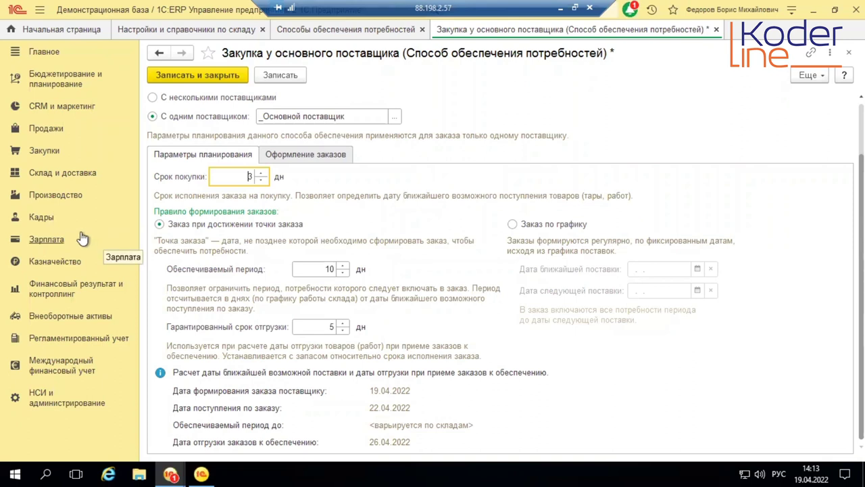
- Open the card of the warehouse "Основной склад" in the Разработка group of warehouses and stores
{"action": "left_click", "coordinate": [49, 395]}
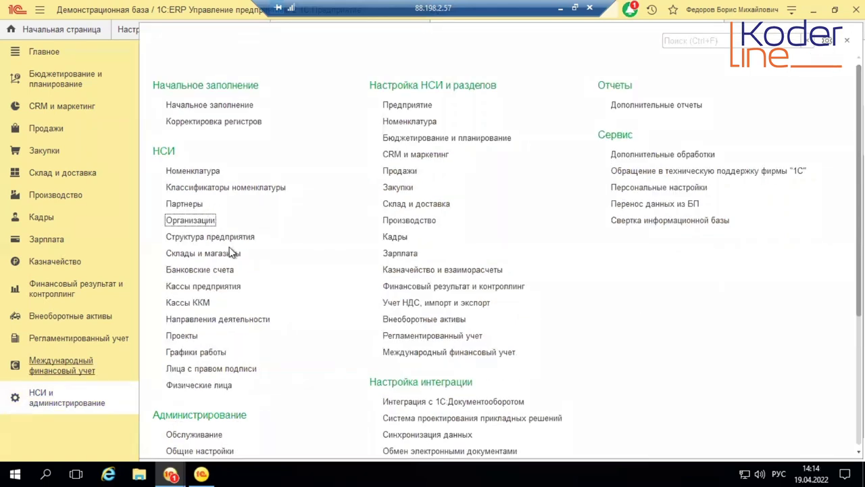
{"action": "left_click", "coordinate": [196, 255]}
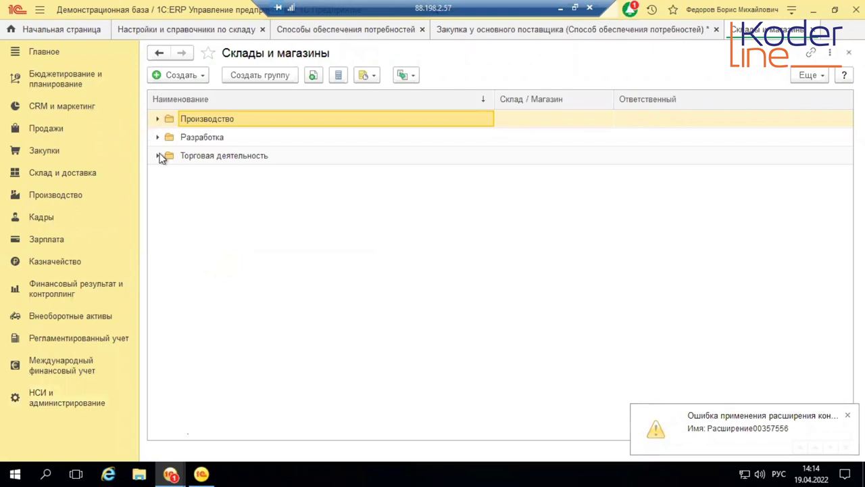
{"action": "left_click", "coordinate": [159, 118]}
{"action": "left_click", "coordinate": [159, 119]}
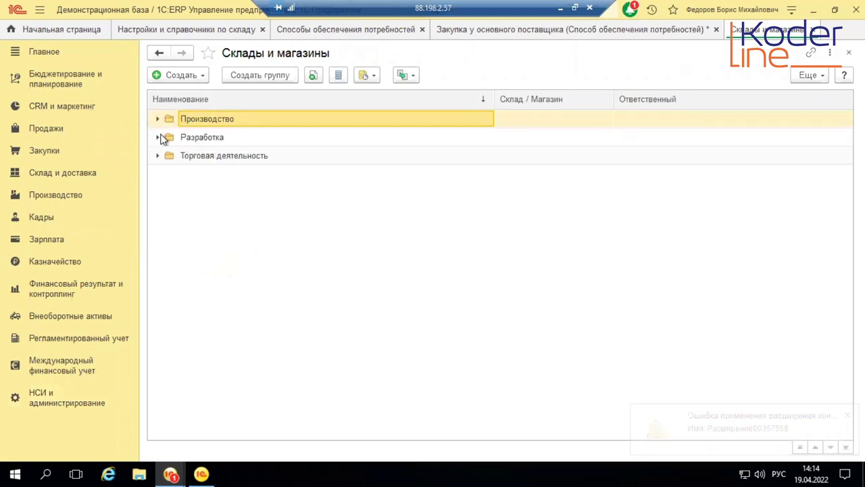
{"action": "left_click", "coordinate": [159, 137]}
{"action": "left_click", "coordinate": [222, 171]}
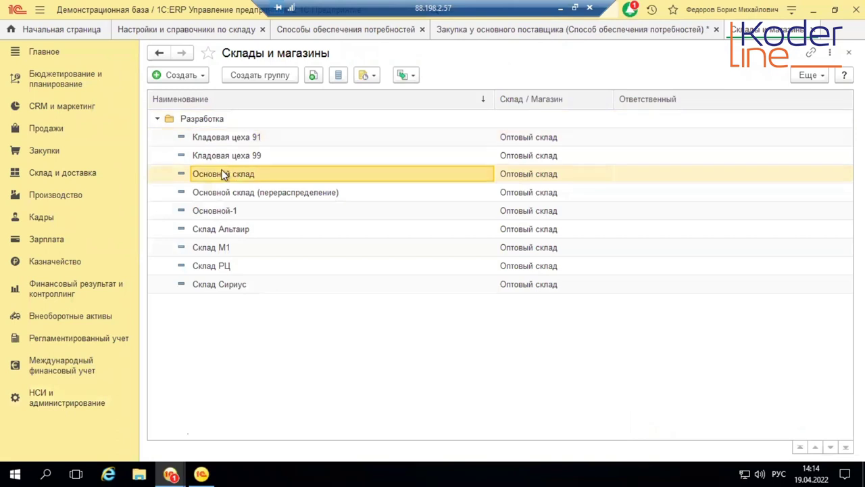
{"action": "key", "text": "Return"}
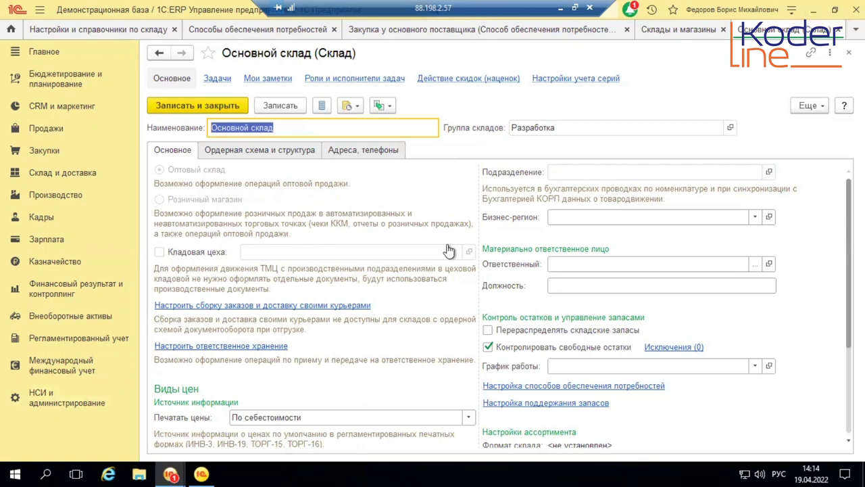
- Open the stock maintenance parameters of Древесина from the warehouse's stock maintenance settings, widening the "Поддержание запаса" column
{"action": "left_click", "coordinate": [569, 403]}
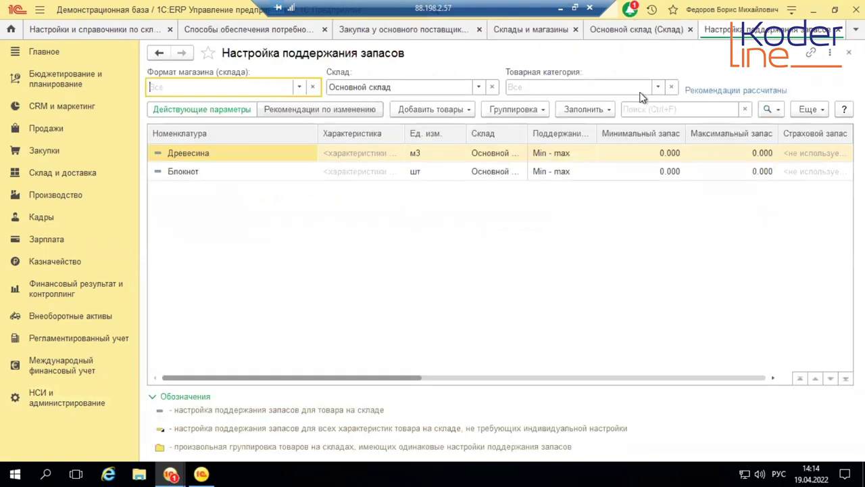
{"action": "left_click", "coordinate": [565, 153]}
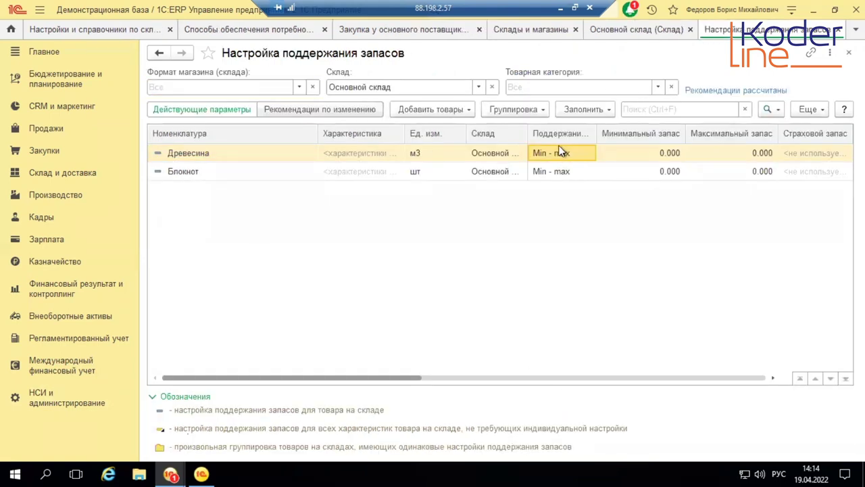
{"action": "left_click_drag", "start_coordinate": [597, 132], "coordinate": [636, 127]}
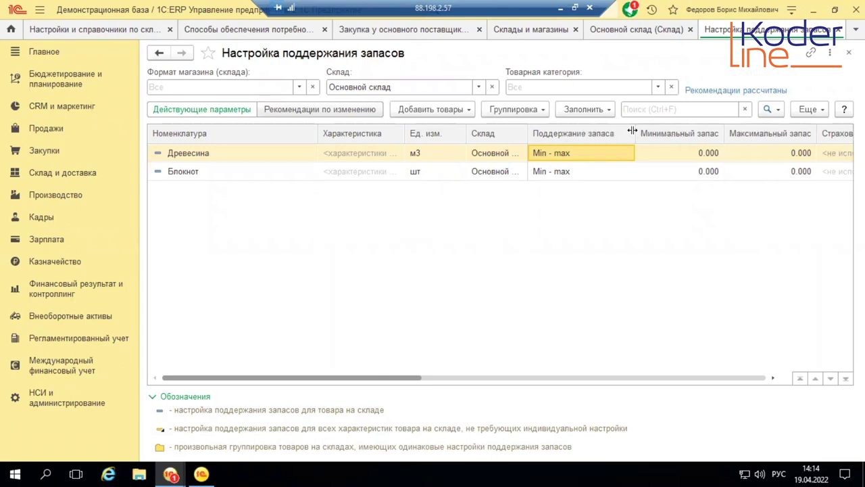
{"action": "double_click", "coordinate": [582, 153]}
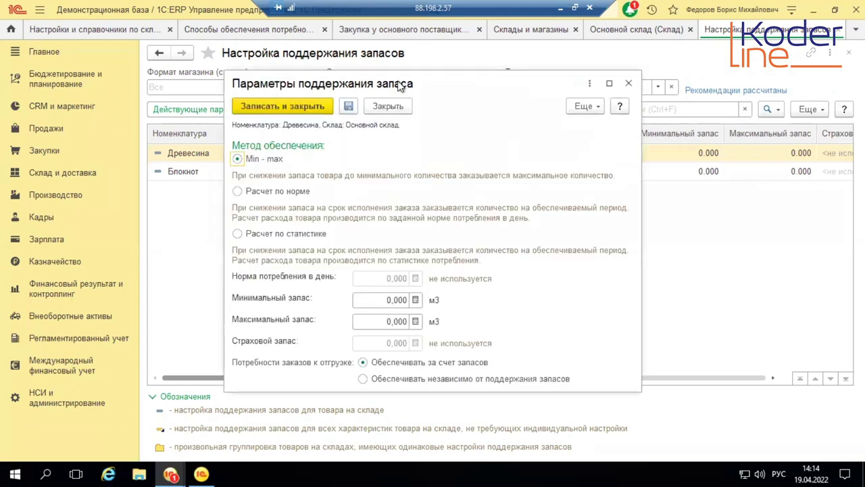
{"action": "left_click_drag", "start_coordinate": [398, 78], "coordinate": [387, 50]}
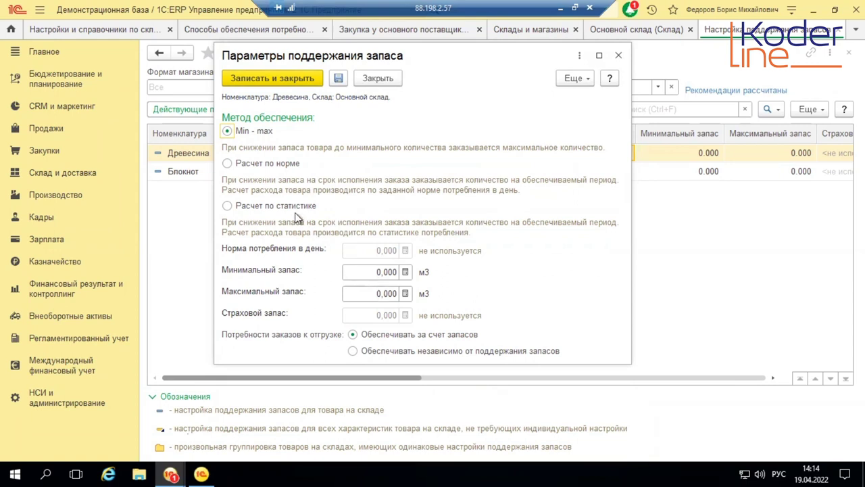
- Try the supply methods "Расчет по норме" and "Расчет по статистике" for Древесина, and close the parameters without saving
{"action": "left_click", "coordinate": [228, 165]}
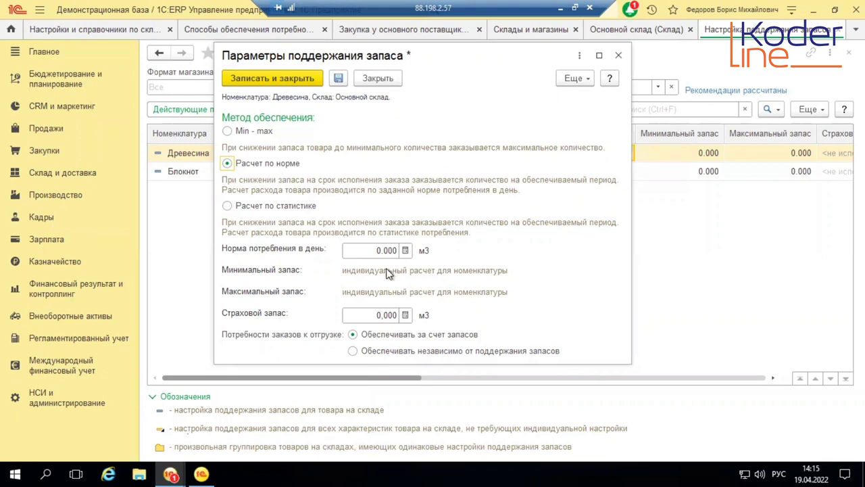
{"action": "left_click", "coordinate": [379, 250]}
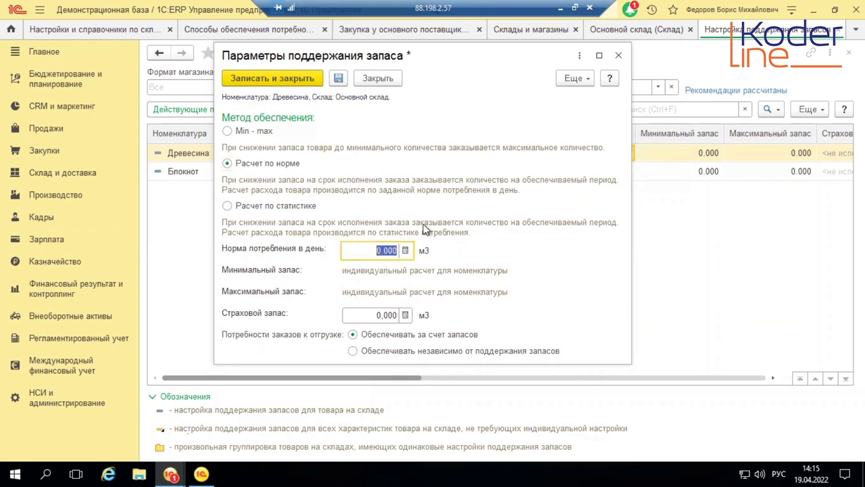
{"action": "left_click", "coordinate": [258, 207]}
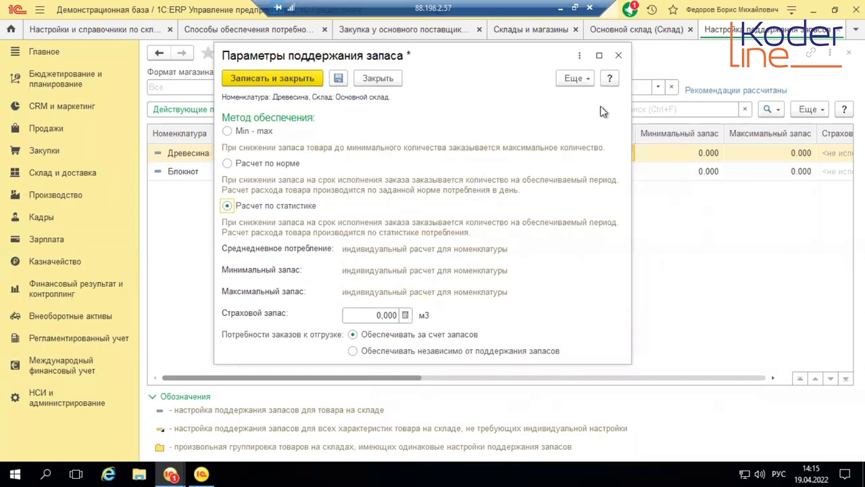
{"action": "left_click", "coordinate": [617, 55]}
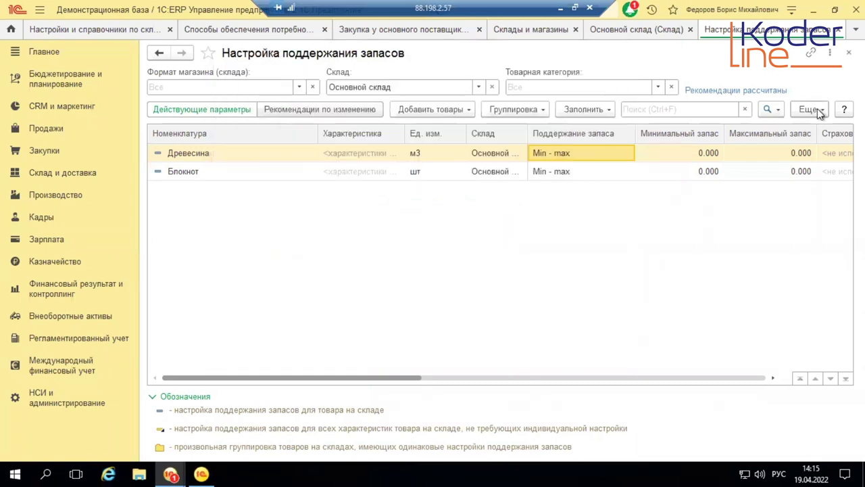
- View the consumption statistics calculation settings, including period and seasonal fluctuation options, and close them unchanged
{"action": "left_click", "coordinate": [815, 109]}
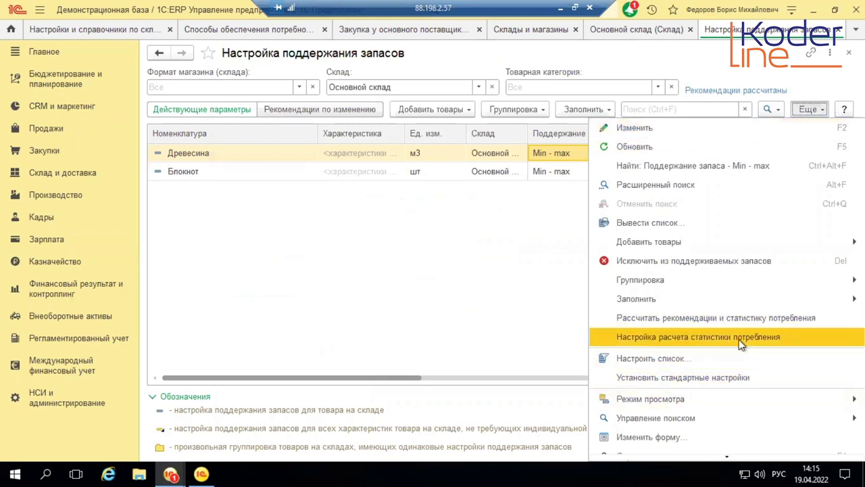
{"action": "left_click", "coordinate": [675, 337]}
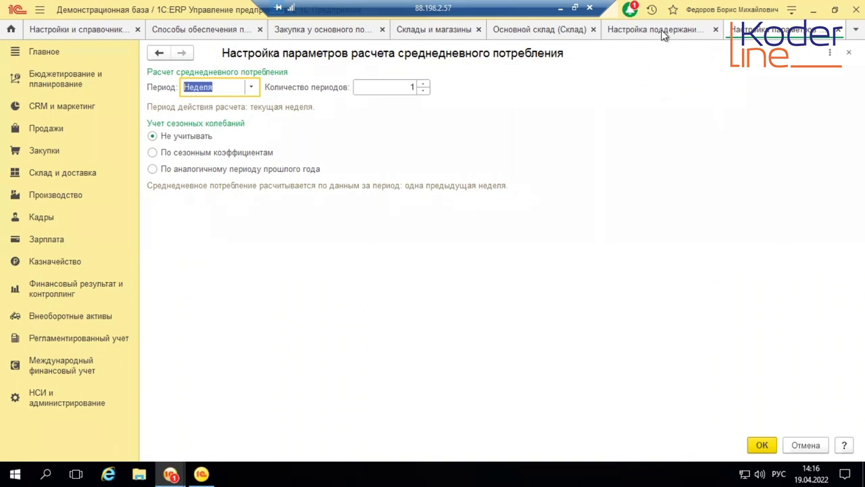
{"action": "left_click", "coordinate": [838, 29]}
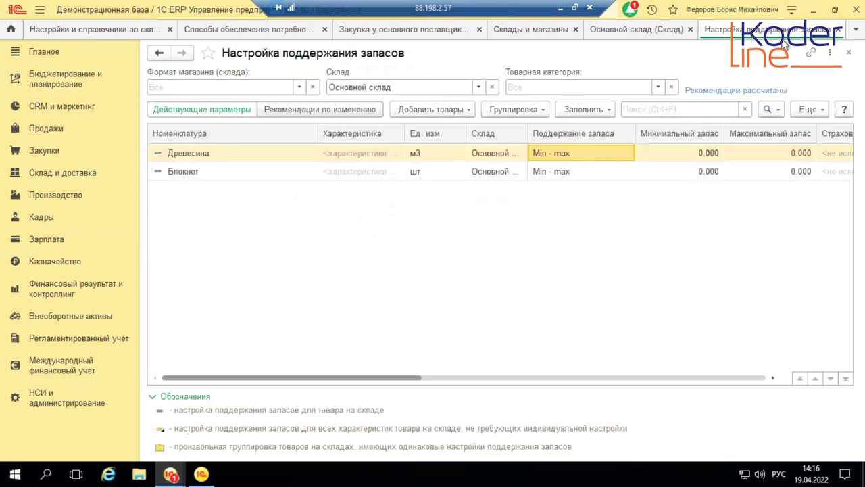
- Try the supply method "Расчет по норме" for Древесина, select its safety stock value, and close the parameters without saving
{"action": "double_click", "coordinate": [551, 147]}
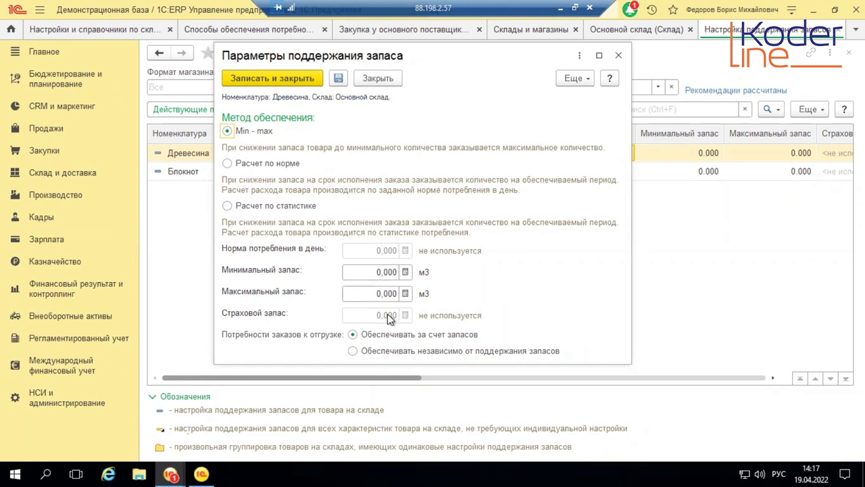
{"action": "left_click", "coordinate": [227, 164]}
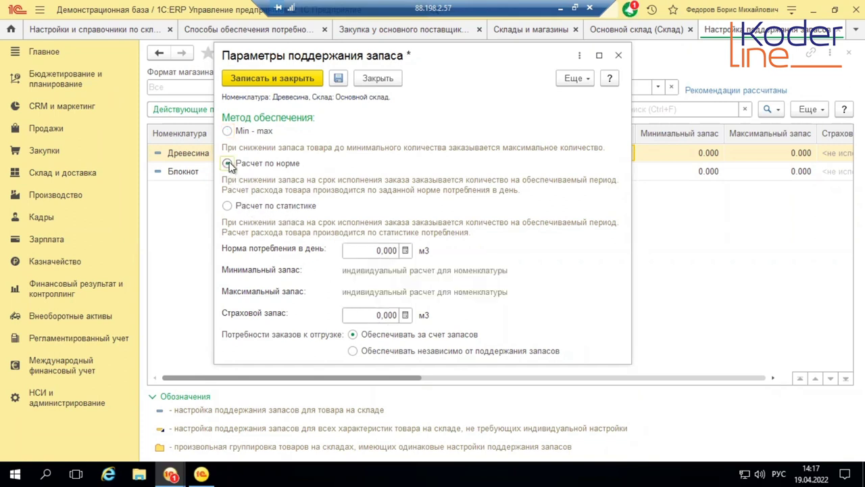
{"action": "left_click", "coordinate": [384, 318]}
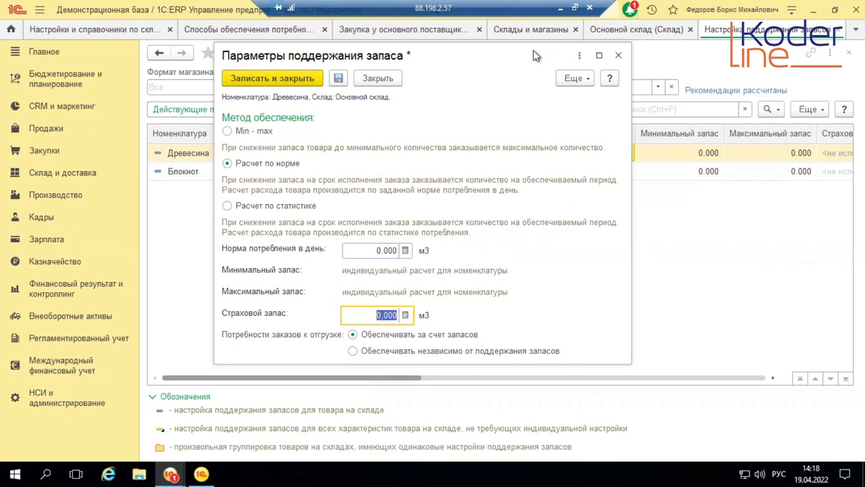
{"action": "left_click", "coordinate": [617, 56]}
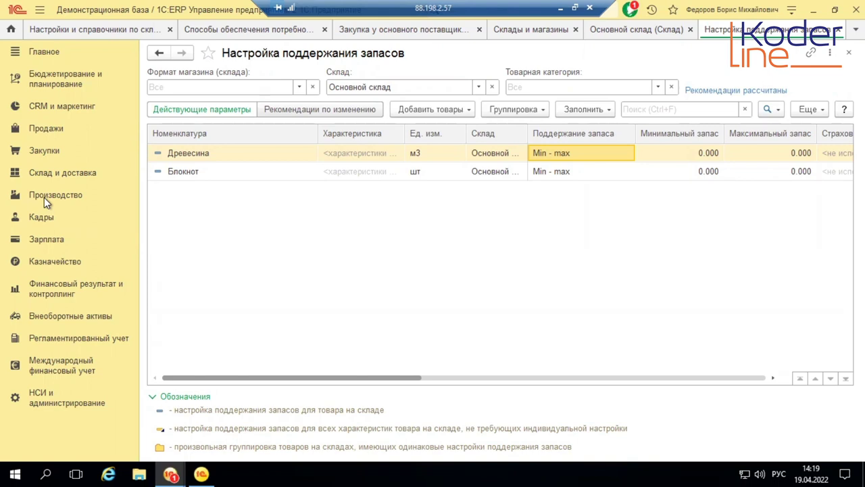
- Open the "Виды планов" list from the "Планирование запасов" group of the budgeting and planning settings
{"action": "left_click", "coordinate": [67, 88]}
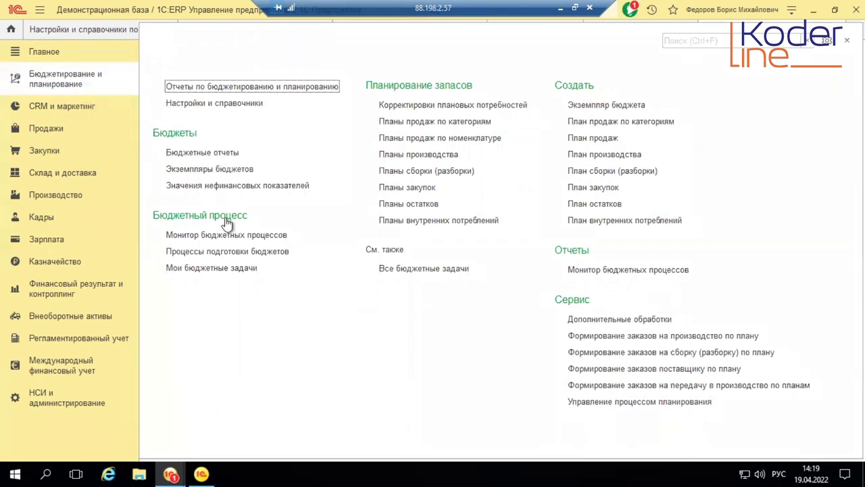
{"action": "left_click", "coordinate": [234, 105]}
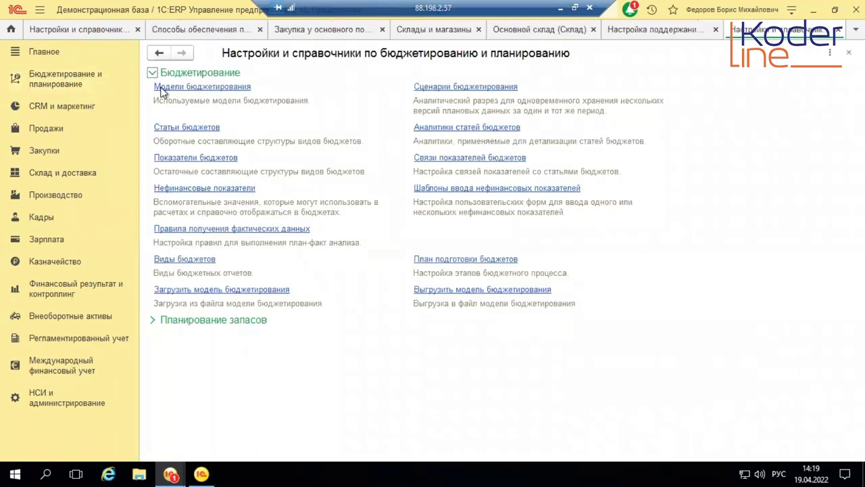
{"action": "left_click", "coordinate": [202, 318]}
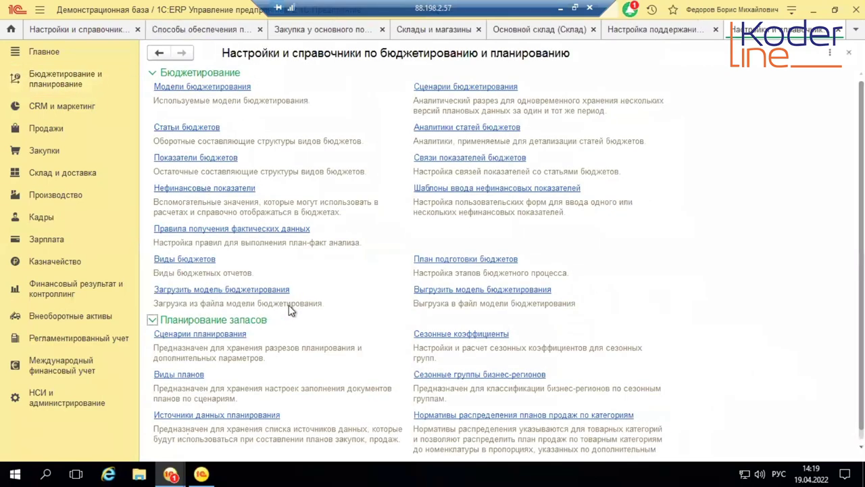
{"action": "left_click", "coordinate": [186, 365]}
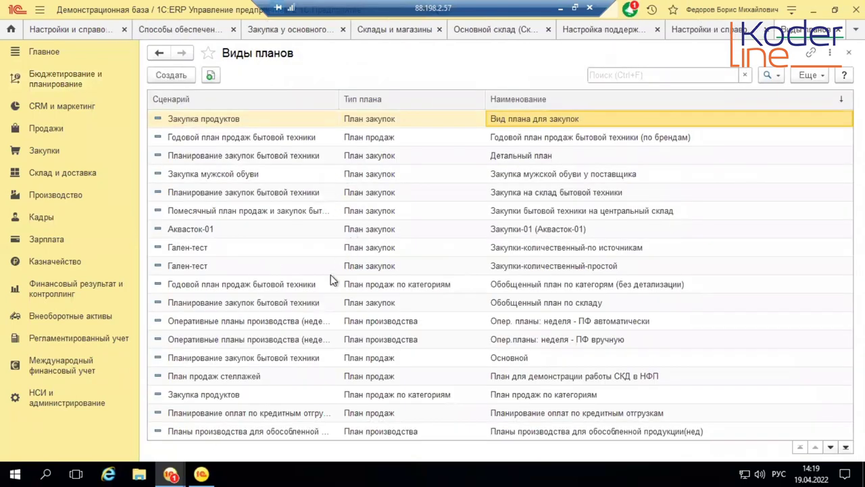
- Examine the main, detail, filling and description settings of the plan kind "Планы производства для обособленной продукции(нед)", and close it
{"action": "scroll", "coordinate": [331, 274], "scroll_direction": "down", "scroll_amount": 2}
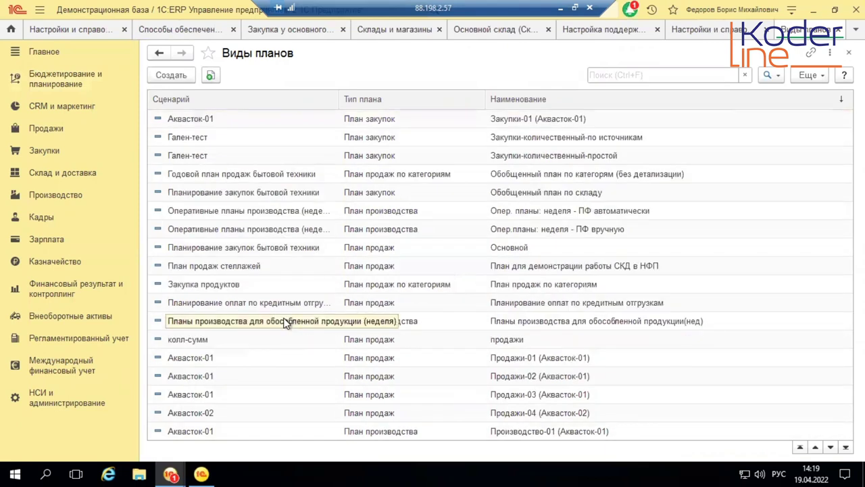
{"action": "double_click", "coordinate": [236, 320]}
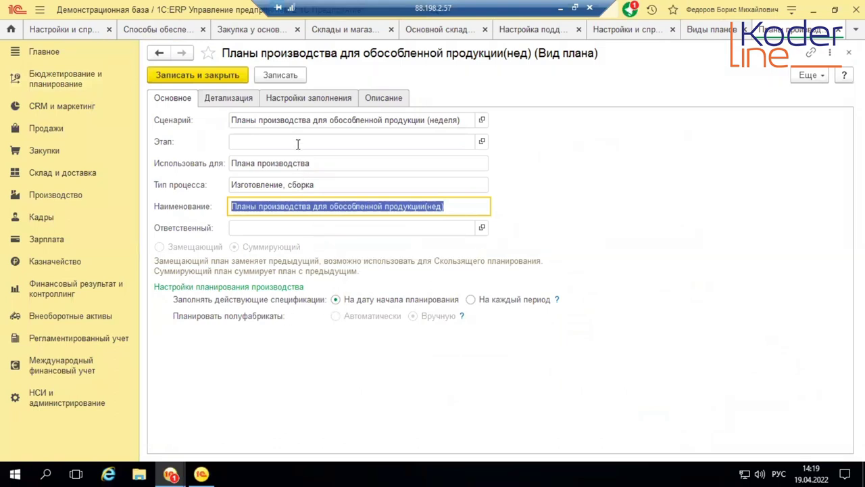
{"action": "left_click", "coordinate": [245, 100]}
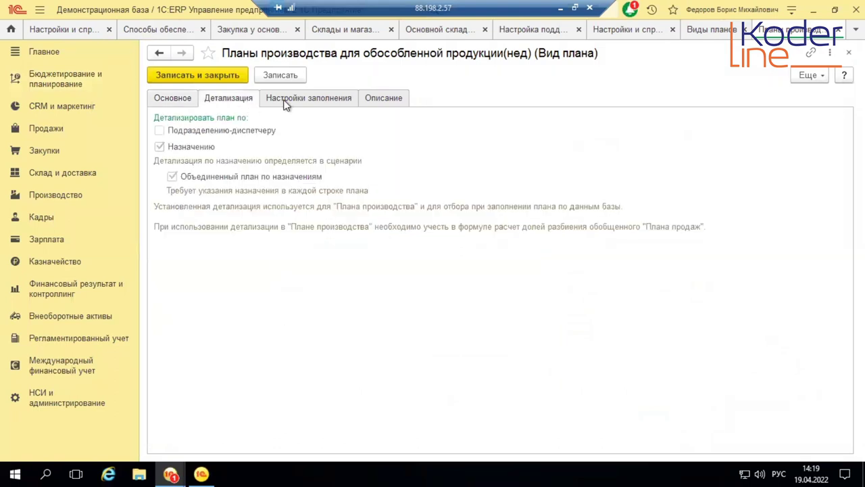
{"action": "left_click", "coordinate": [286, 101]}
{"action": "left_click", "coordinate": [384, 99]}
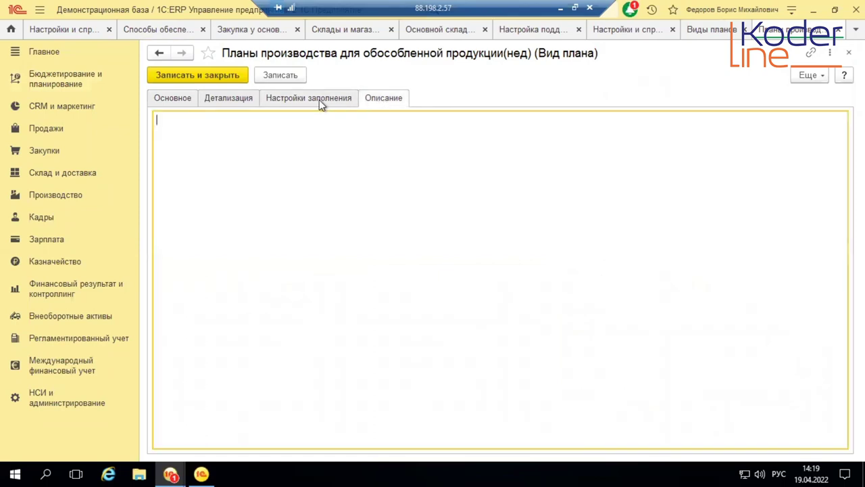
{"action": "left_click", "coordinate": [182, 100]}
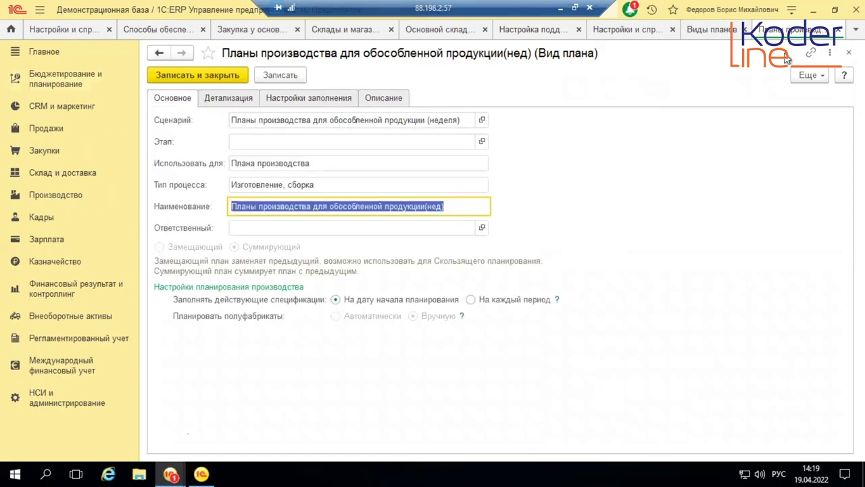
{"action": "key", "text": "Escape"}
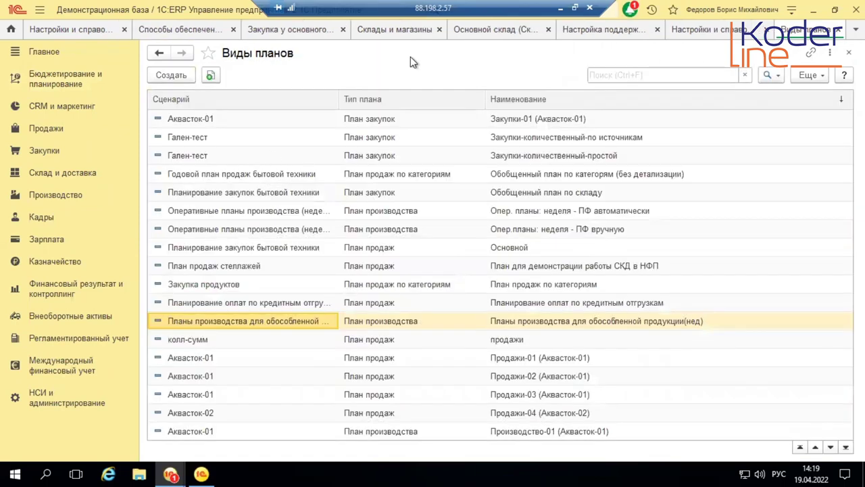
- Start a new goods planning scenario from the "Сценарии планирования" list and look over its plan structure
{"action": "left_click", "coordinate": [723, 34]}
{"action": "left_click", "coordinate": [197, 324]}
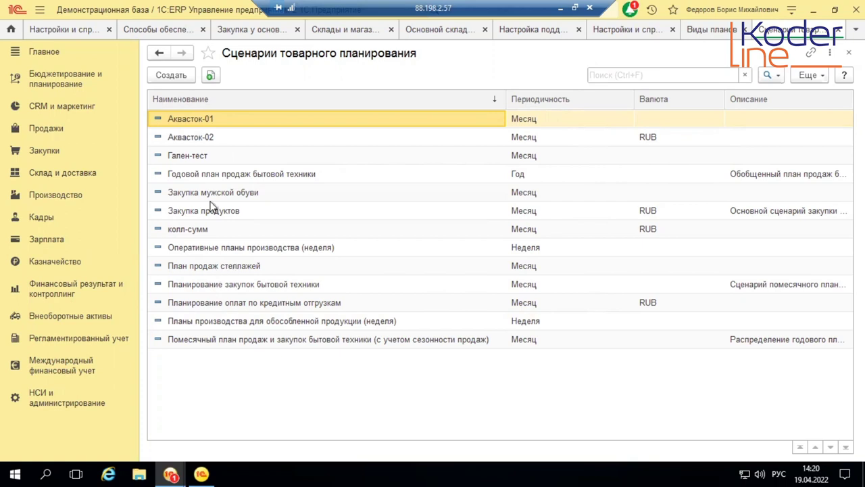
{"action": "left_click", "coordinate": [176, 75]}
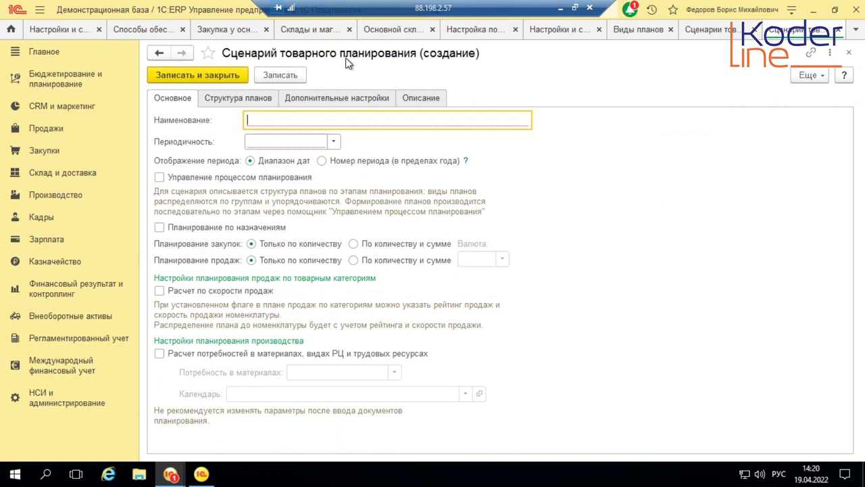
{"action": "left_click", "coordinate": [203, 99]}
{"action": "left_click", "coordinate": [168, 100]}
- Enable "Расчет потребностей в материалах, видах РЦ и трудовых ресурсах" in the new scenario's production planning settings
{"action": "left_click", "coordinate": [161, 353]}
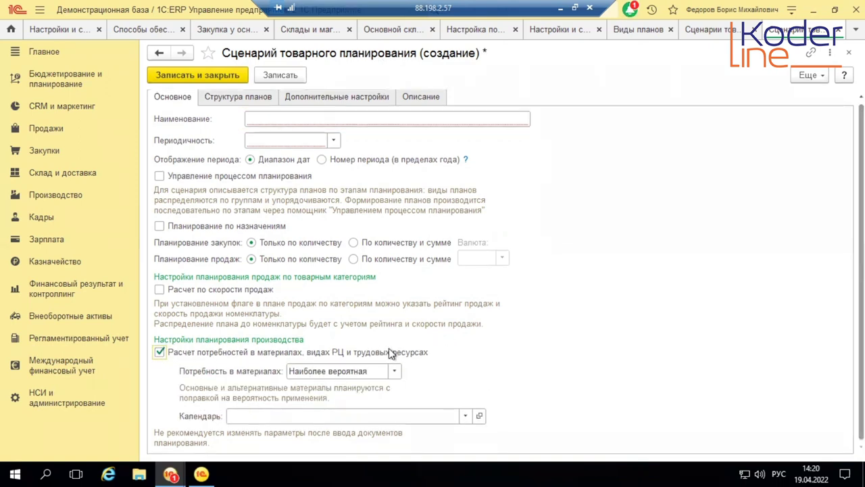
{"action": "mouse_move", "coordinate": [421, 354]}
{"action": "mouse_move", "coordinate": [387, 351]}
- Start a new production plan to view its available reports, and close the plan and the production plans list without saving
{"action": "left_click", "coordinate": [85, 86]}
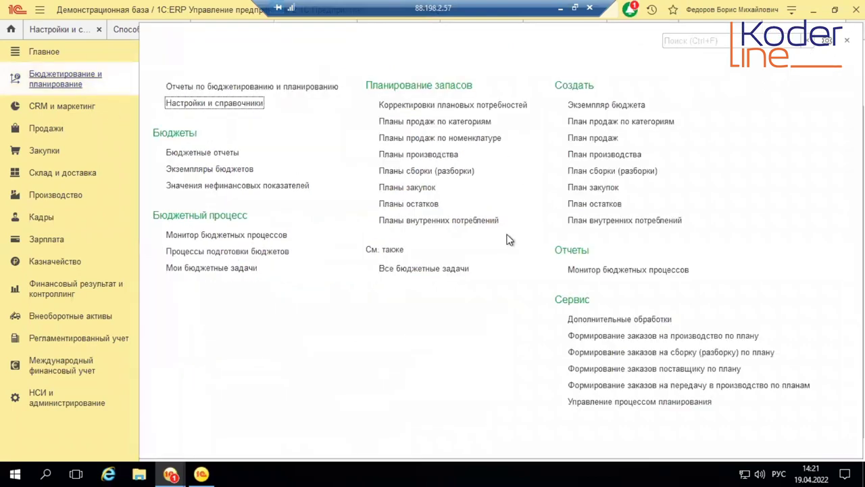
{"action": "left_click", "coordinate": [444, 157]}
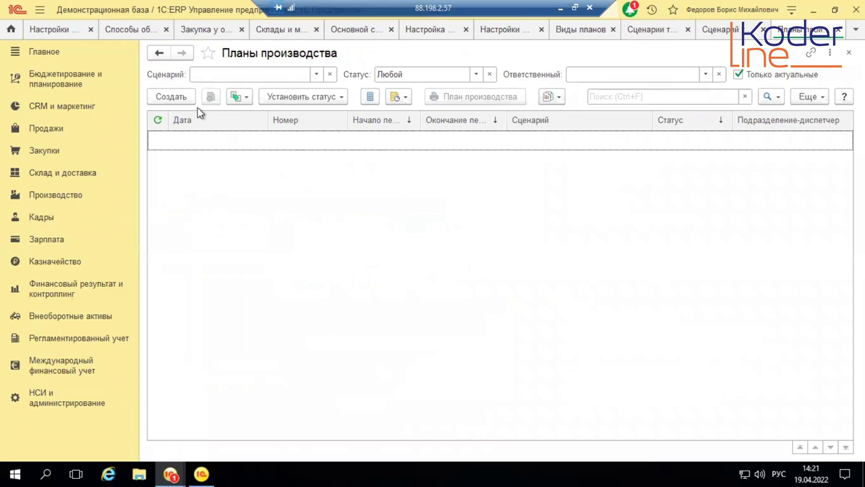
{"action": "left_click", "coordinate": [169, 97]}
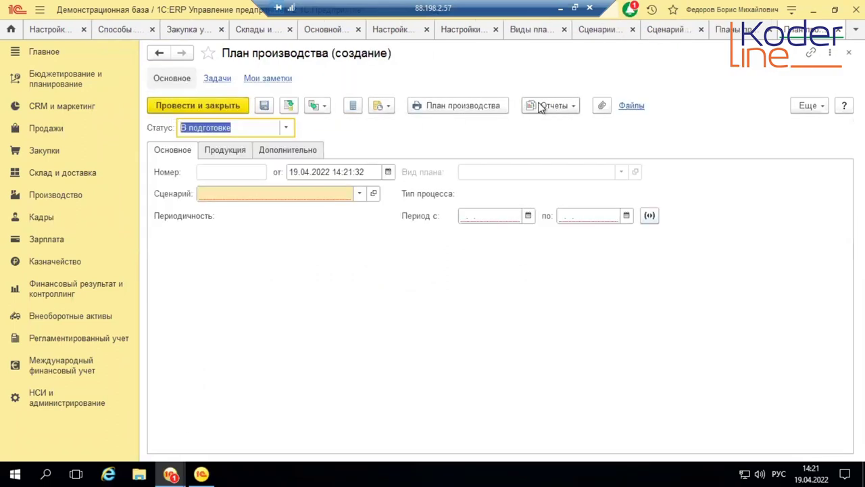
{"action": "left_click", "coordinate": [566, 110]}
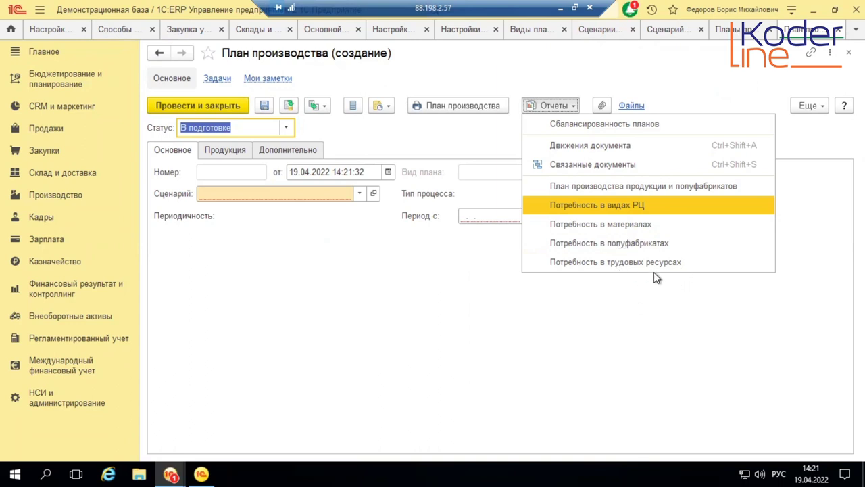
{"action": "left_click", "coordinate": [642, 308]}
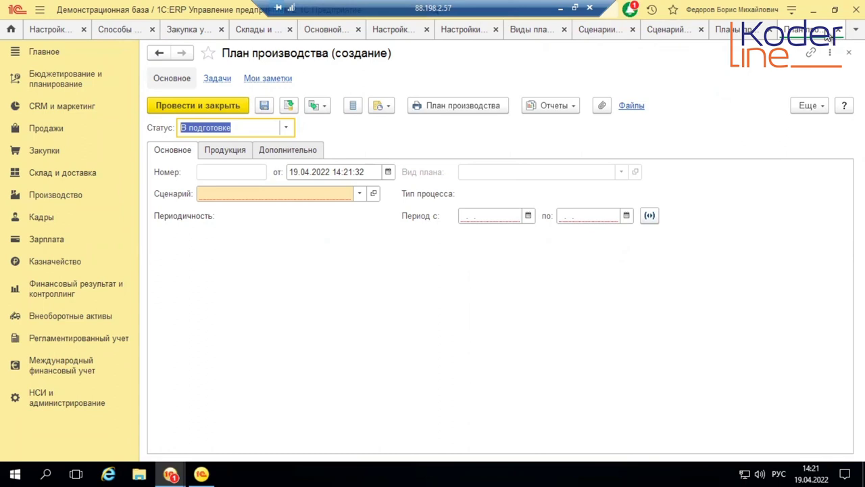
{"action": "left_click", "coordinate": [850, 52]}
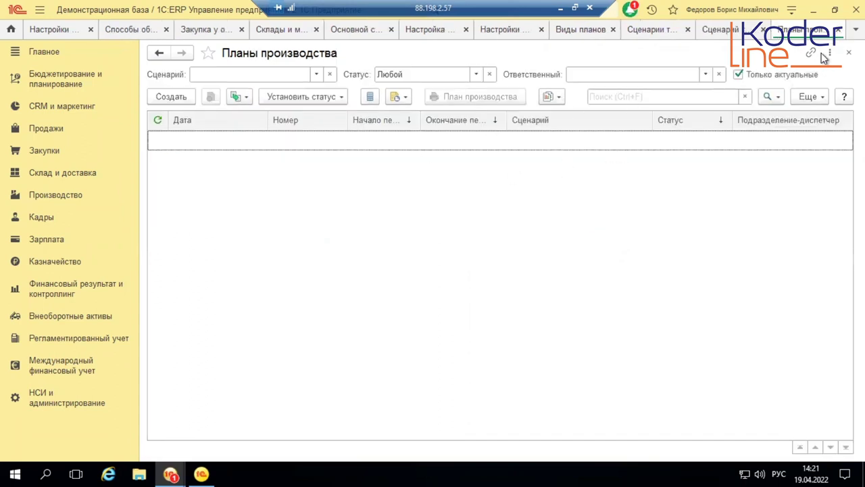
{"action": "left_click", "coordinate": [849, 52]}
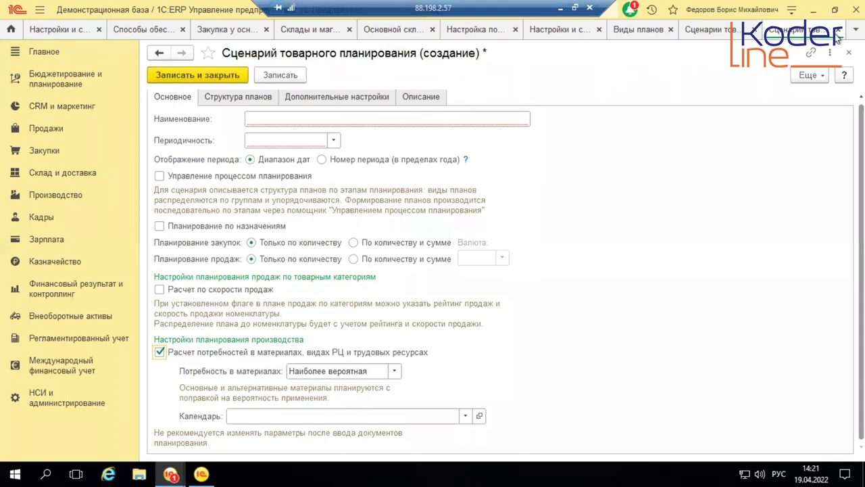
- Return to the new planning scenario and view the available options for "Потребность в материалах"
{"action": "left_click", "coordinate": [856, 29]}
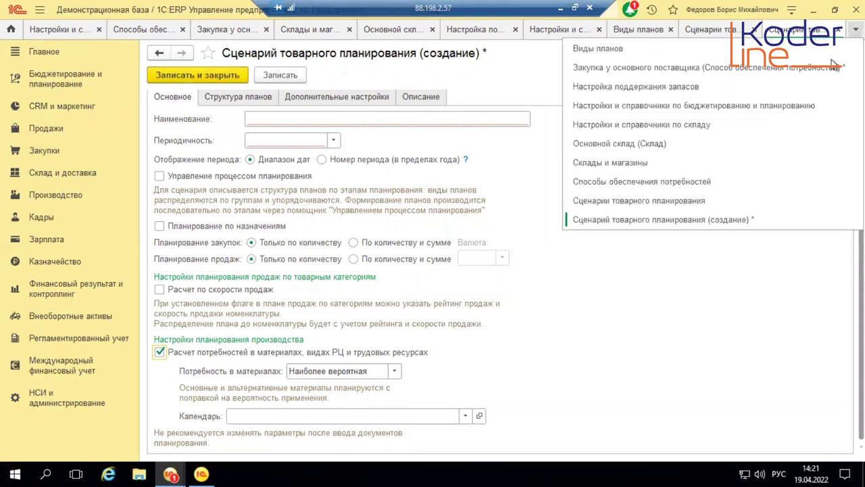
{"action": "left_click", "coordinate": [736, 217]}
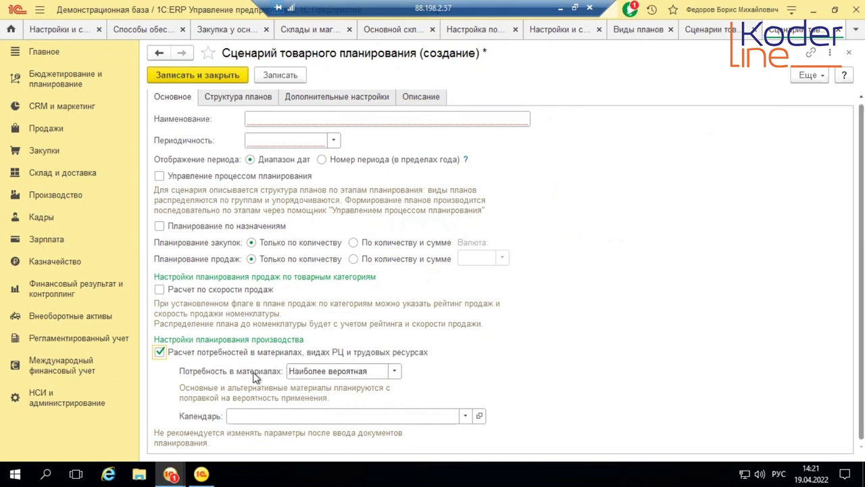
{"action": "left_click", "coordinate": [399, 370]}
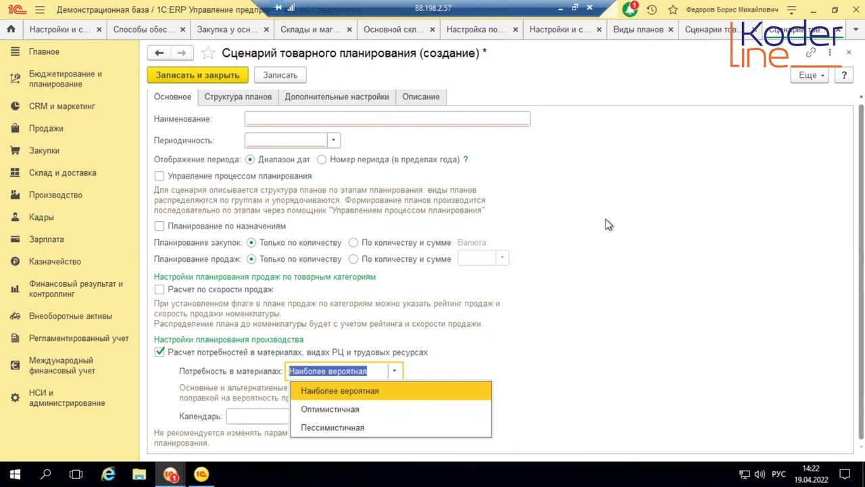
{"action": "left_click", "coordinate": [561, 237]}
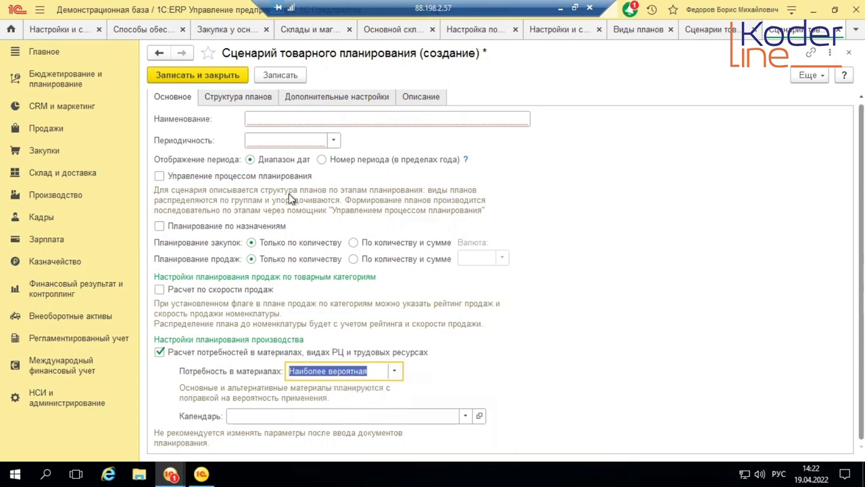
- Open the materials and works of the resource specification "Полка деревянная" with code 00-000097 from the production section
{"action": "left_click", "coordinate": [50, 201]}
{"action": "left_click", "coordinate": [250, 168]}
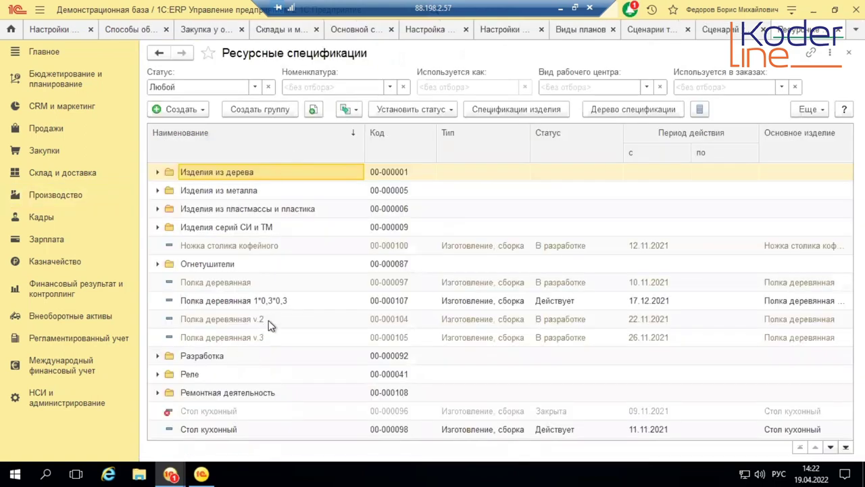
{"action": "left_click", "coordinate": [234, 282]}
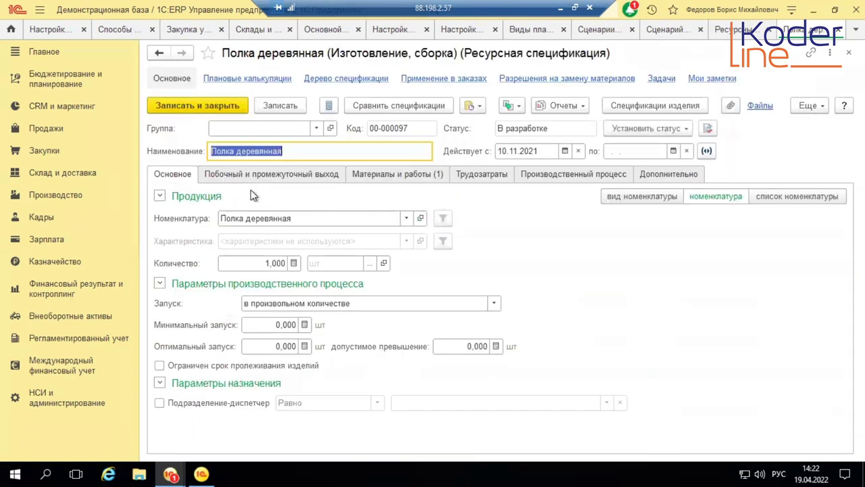
{"action": "left_click", "coordinate": [419, 176]}
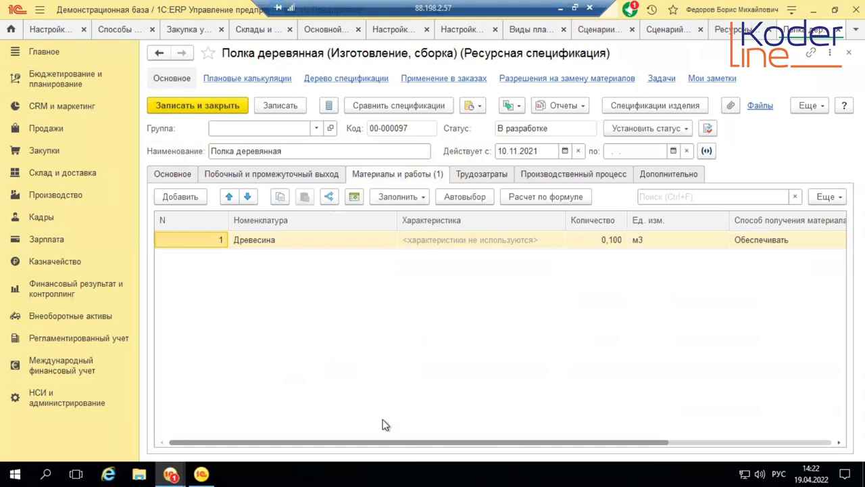
- View the "Применение материала" settings of the Древесина line, including the probability, and cancel the dialog
{"action": "left_click_drag", "start_coordinate": [410, 443], "coordinate": [642, 440]}
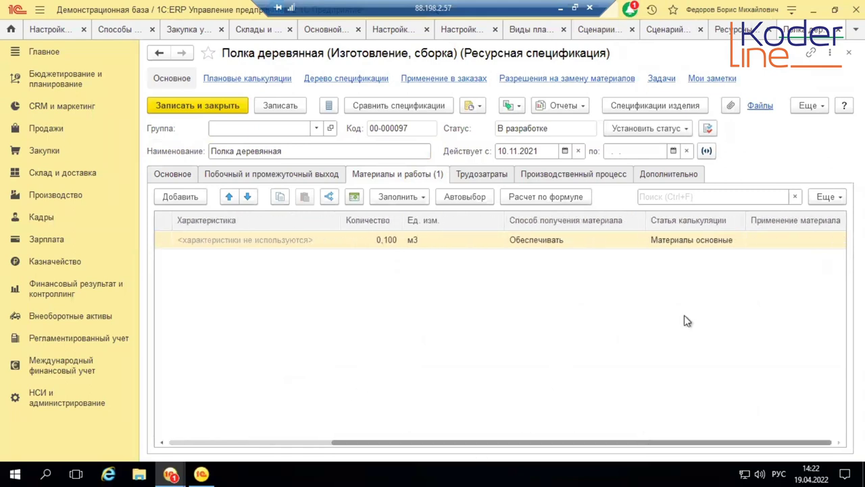
{"action": "left_click", "coordinate": [774, 243]}
{"action": "left_click", "coordinate": [774, 242]}
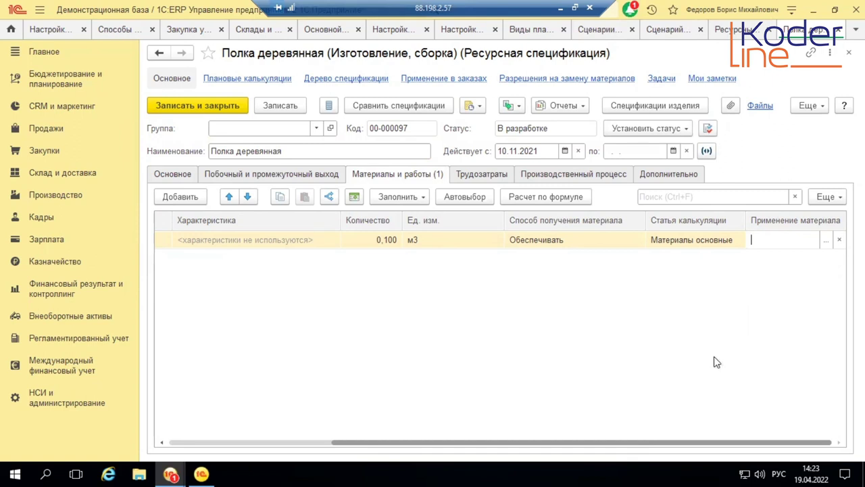
{"action": "left_click", "coordinate": [830, 242]}
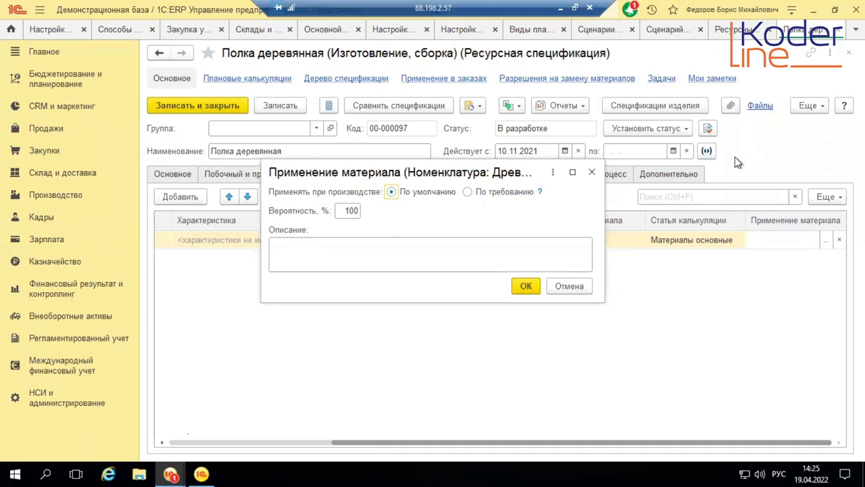
{"action": "left_click", "coordinate": [568, 287]}
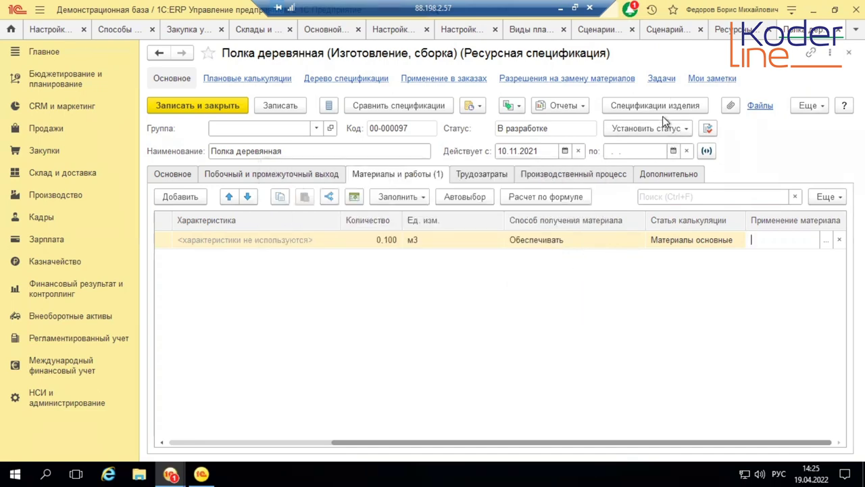
- Switch the new planning scenario's "Потребность в материалах" to "Оптимистичная" and then "Пессимистичная" to read the description of each option
{"action": "left_click", "coordinate": [667, 29]}
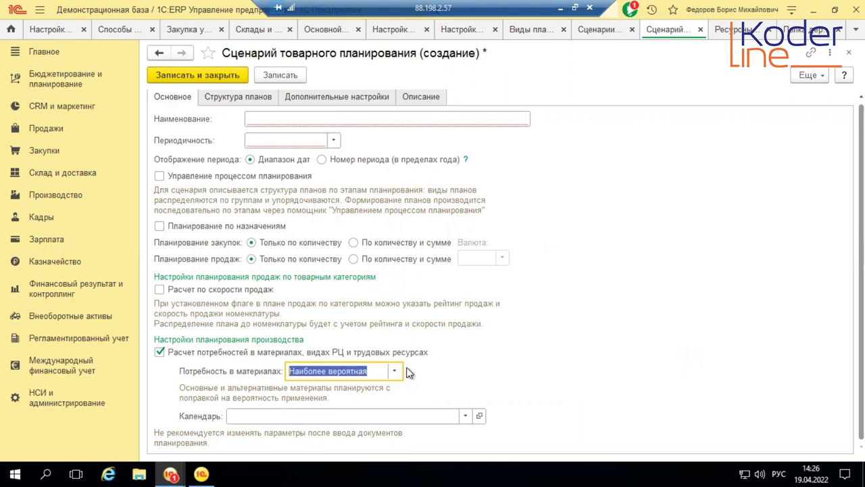
{"action": "left_click", "coordinate": [395, 374]}
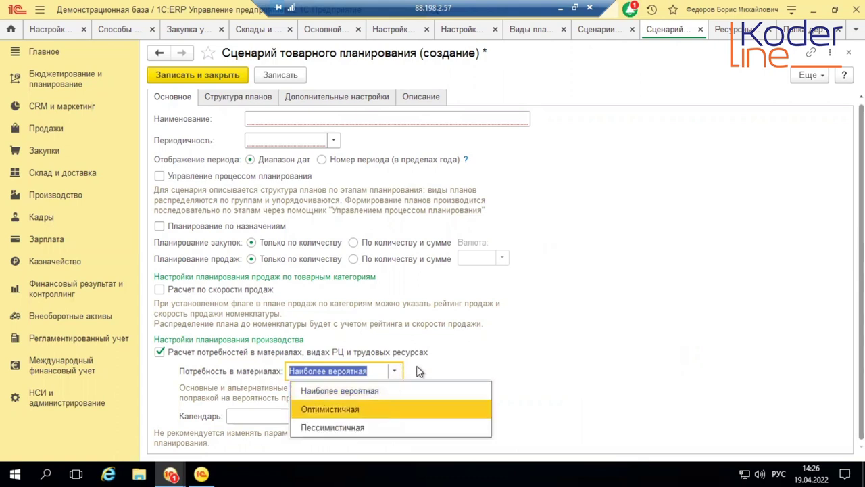
{"action": "left_click", "coordinate": [376, 409]}
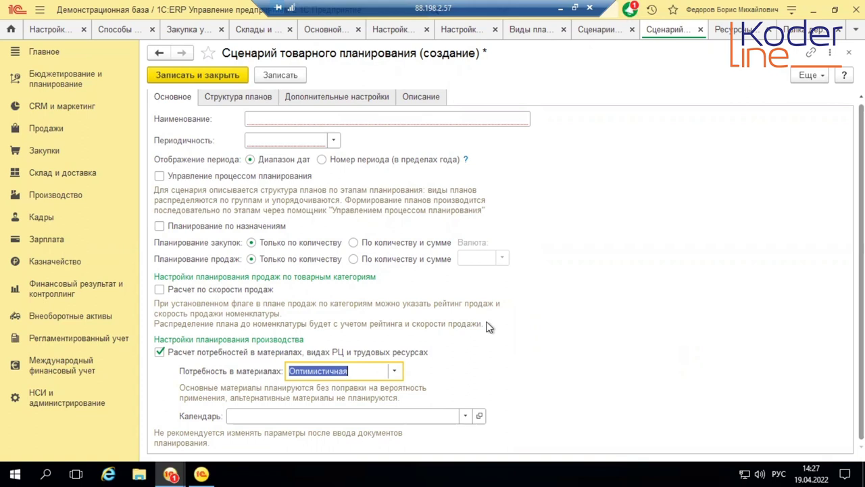
{"action": "left_click", "coordinate": [395, 371]}
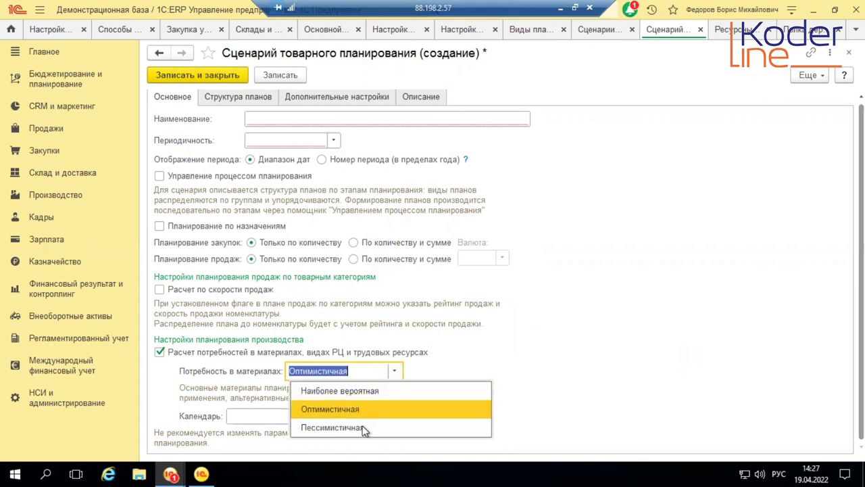
{"action": "left_click", "coordinate": [382, 427]}
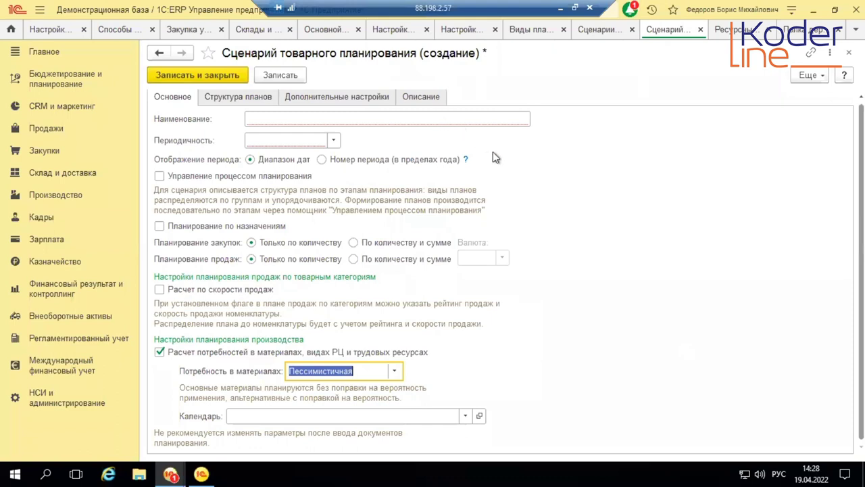
- Close all open pages except the start page, discarding the changes to the new planning scenario
{"action": "right_click", "coordinate": [34, 34]}
{"action": "left_click", "coordinate": [84, 166]}
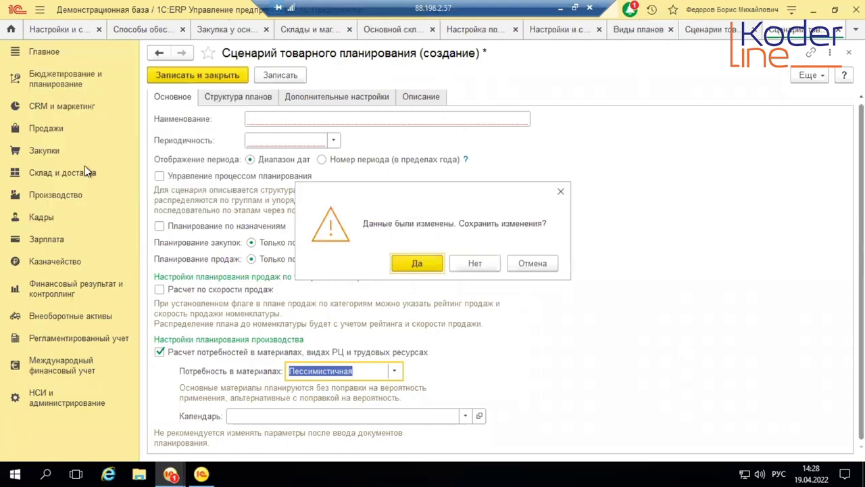
{"action": "left_click", "coordinate": [470, 265]}
{"action": "left_click", "coordinate": [468, 256]}
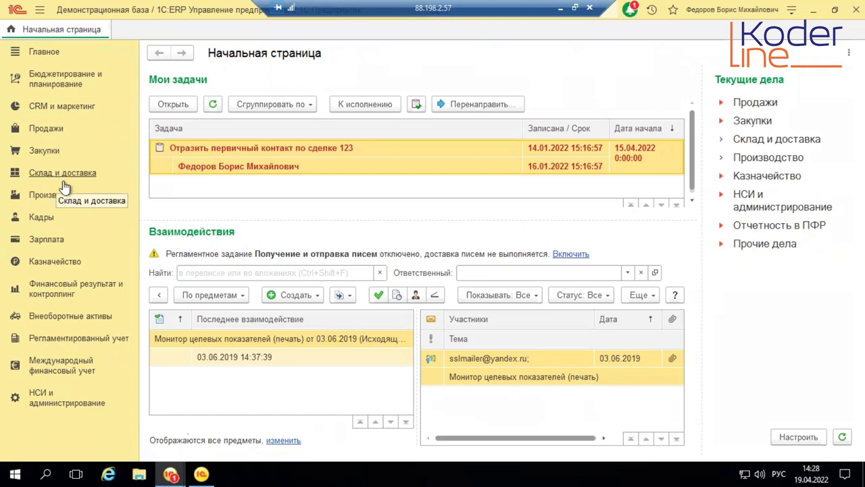
- Open the production order queue management and view the order dated 17.04.2022 and its available commands
{"action": "left_click", "coordinate": [56, 196]}
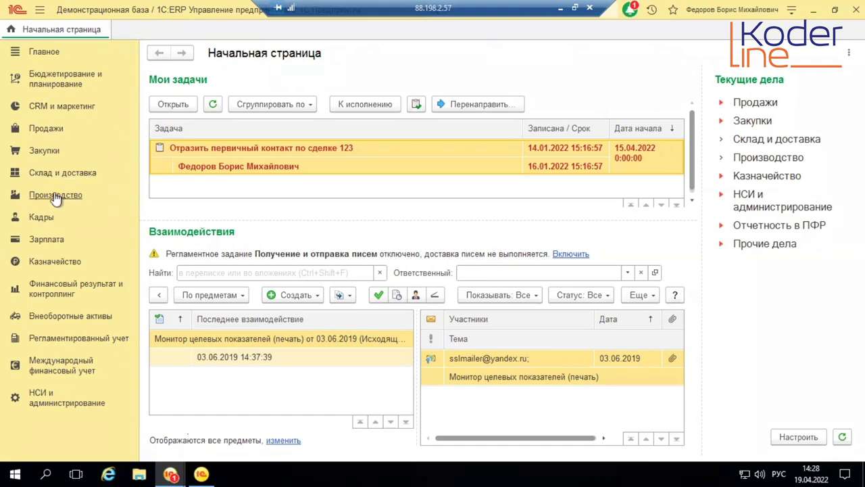
{"action": "left_click", "coordinate": [217, 349]}
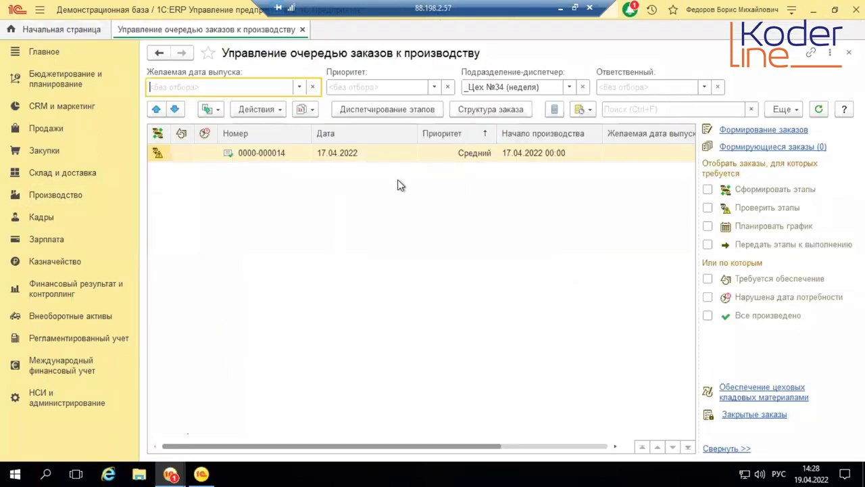
{"action": "left_click", "coordinate": [463, 152]}
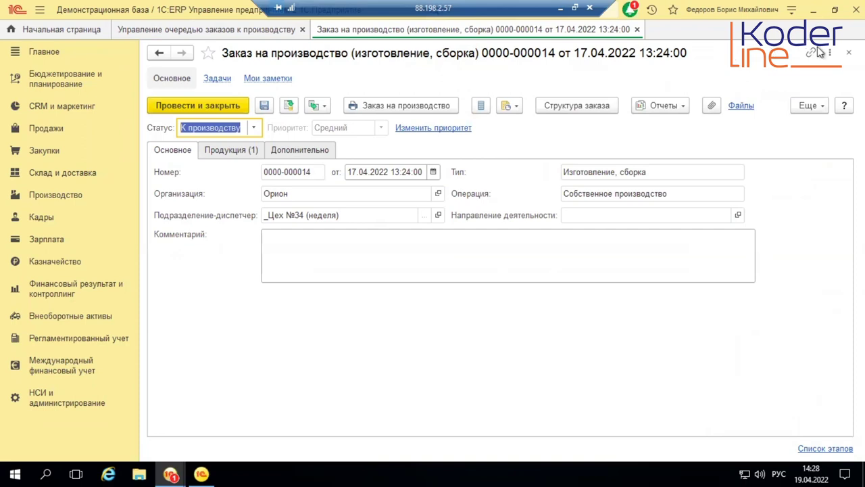
{"action": "left_click", "coordinate": [849, 52]}
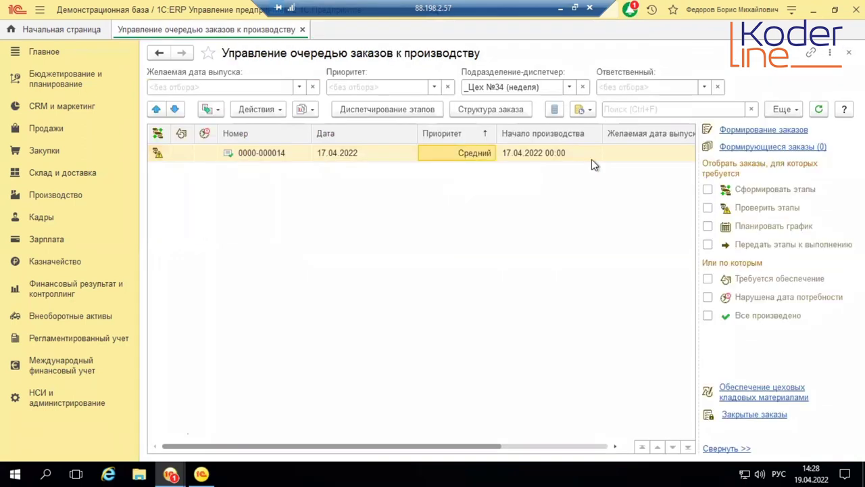
{"action": "right_click", "coordinate": [434, 155]}
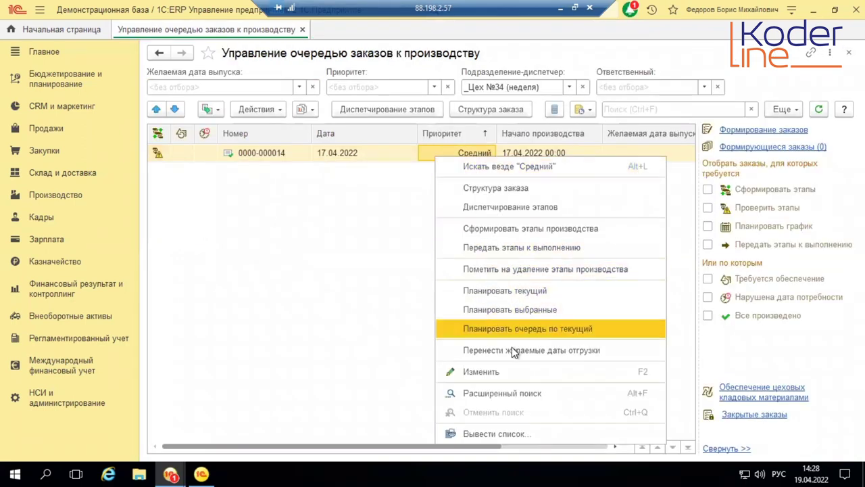
{"action": "left_click", "coordinate": [378, 194]}
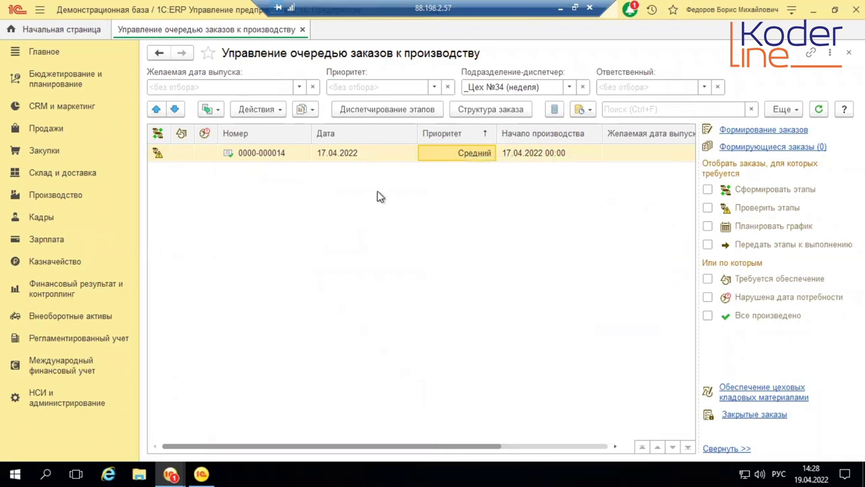
- Open the stage dispatching for the order dated 17.04.2022 and calculate the production schedule for its "Изготовление" stage
{"action": "left_click", "coordinate": [406, 116]}
{"action": "left_click", "coordinate": [287, 151]}
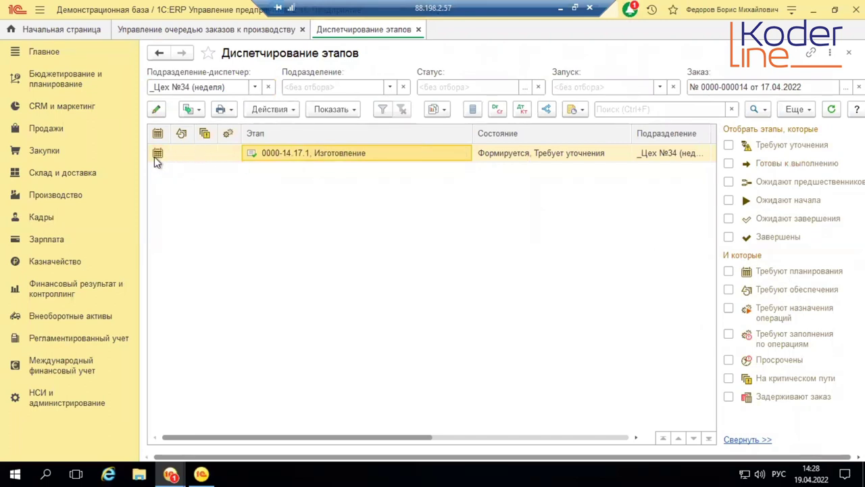
{"action": "left_click", "coordinate": [294, 109]}
{"action": "left_click", "coordinate": [311, 128]}
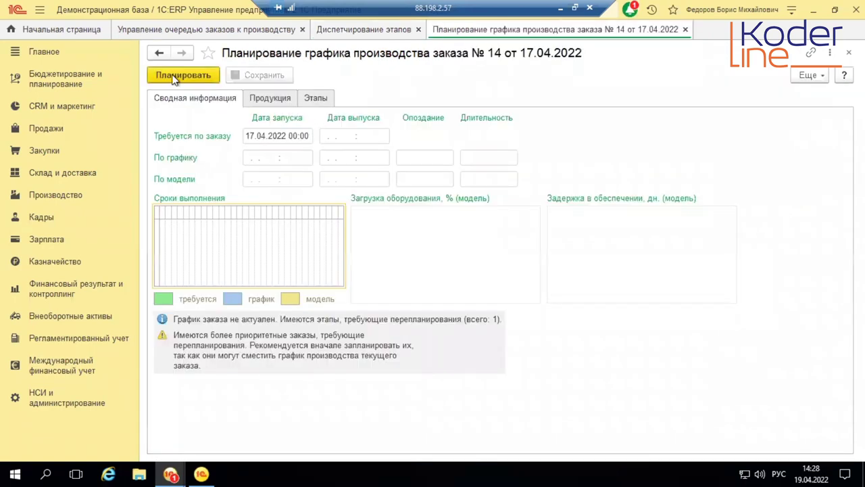
{"action": "left_click", "coordinate": [181, 75]}
{"action": "left_click", "coordinate": [251, 92]}
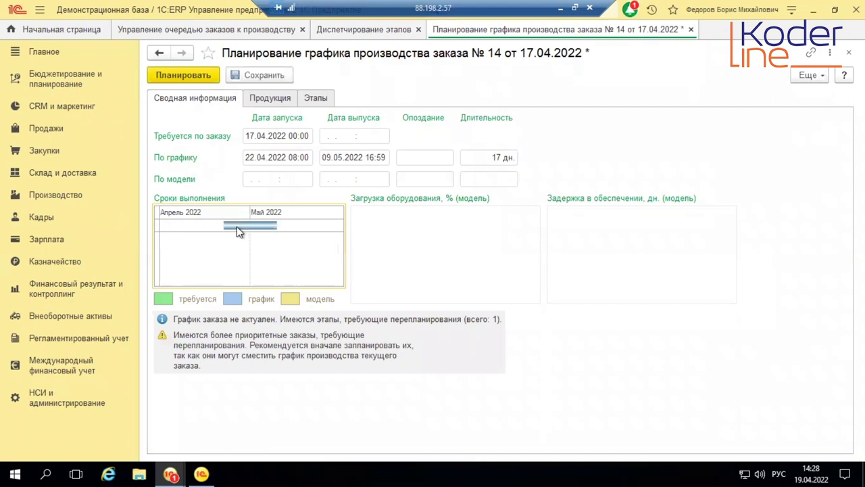
{"action": "mouse_move", "coordinate": [251, 229]}
- Replan the order with "Планировать модель" enabled, assuming "Круглосуточная работа без выходных (24/7)" and "Неограниченный парк оборудования", and compare the model with the schedule
{"action": "left_click", "coordinate": [184, 75]}
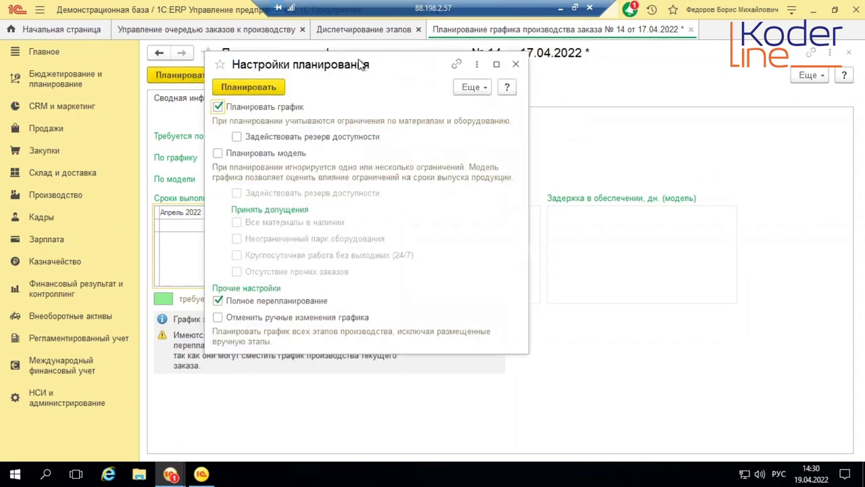
{"action": "left_click_drag", "start_coordinate": [363, 64], "coordinate": [585, 55]}
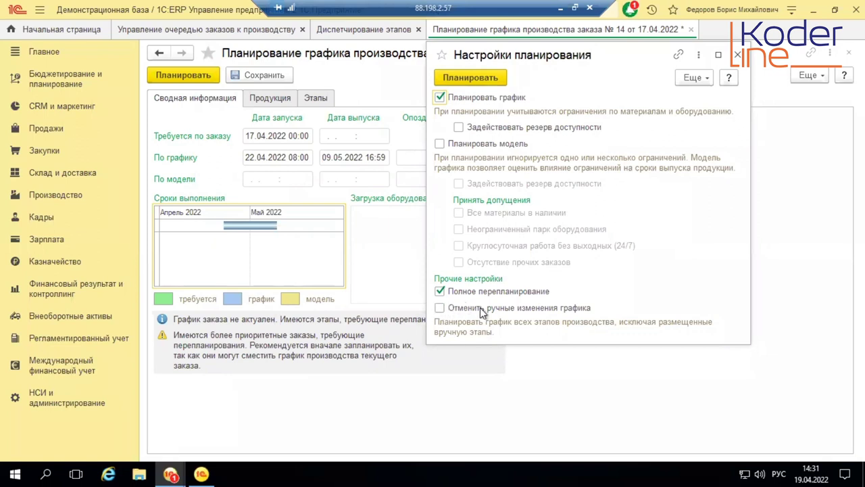
{"action": "mouse_move", "coordinate": [540, 309]}
{"action": "left_click", "coordinate": [440, 144]}
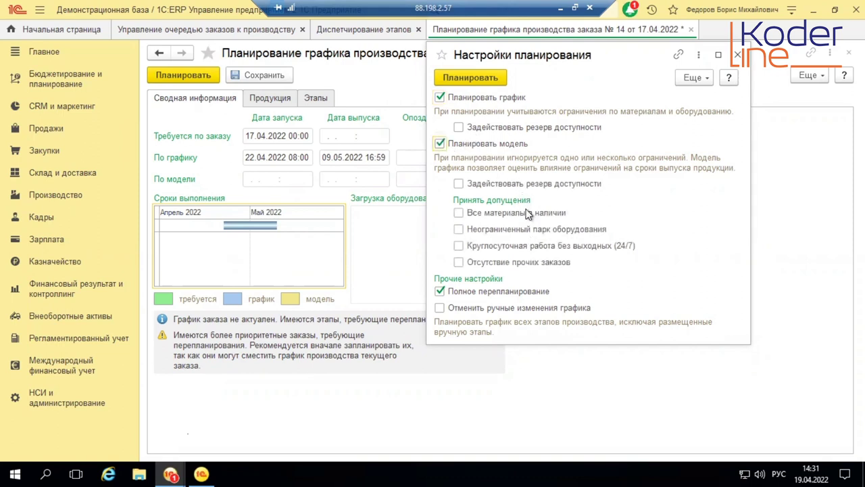
{"action": "mouse_move", "coordinate": [527, 214]}
{"action": "mouse_move", "coordinate": [569, 250]}
{"action": "left_click", "coordinate": [459, 245]}
{"action": "left_click", "coordinate": [459, 229]}
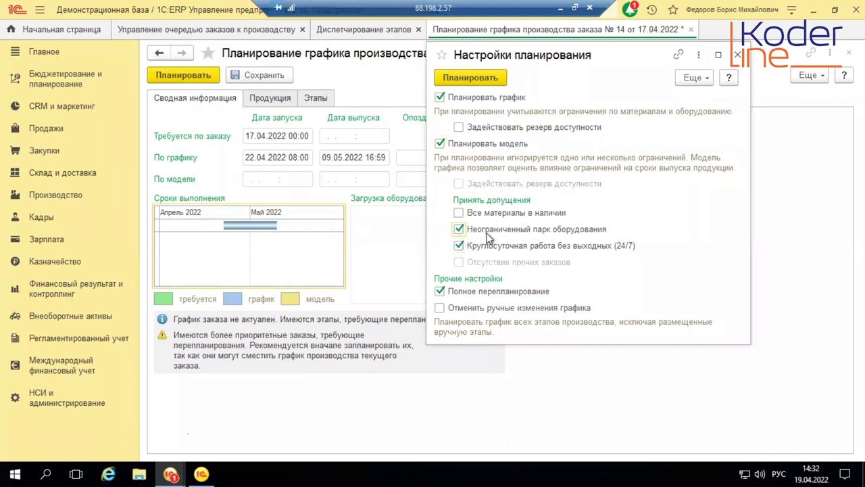
{"action": "left_click", "coordinate": [482, 78]}
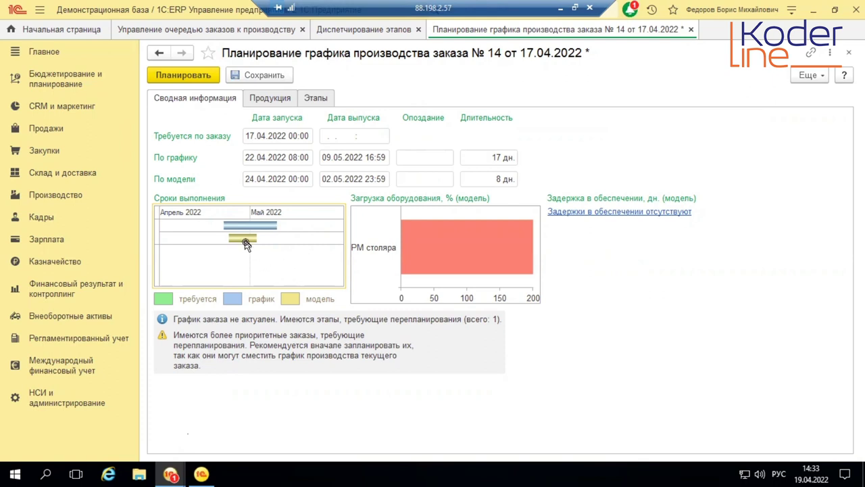
{"action": "mouse_move", "coordinate": [245, 241]}
- Review the planning settings once more without replanning, and close the order's production schedule planning
{"action": "left_click", "coordinate": [185, 74]}
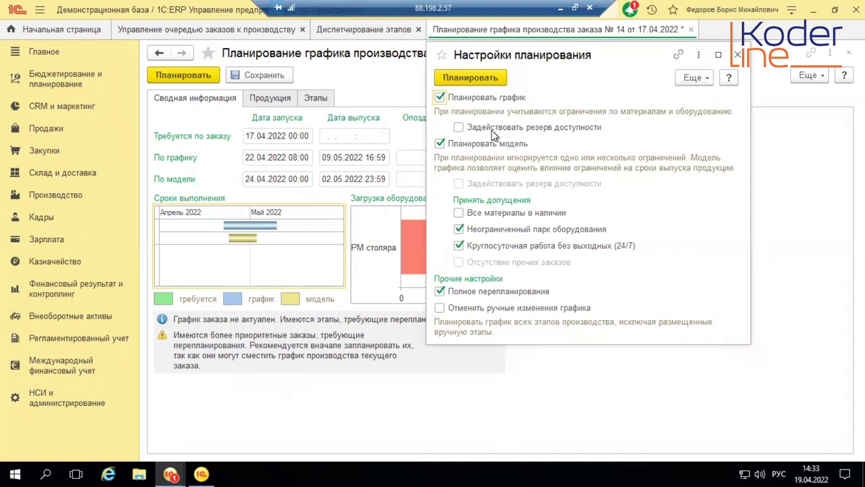
{"action": "left_click", "coordinate": [738, 55]}
{"action": "left_click", "coordinate": [691, 29]}
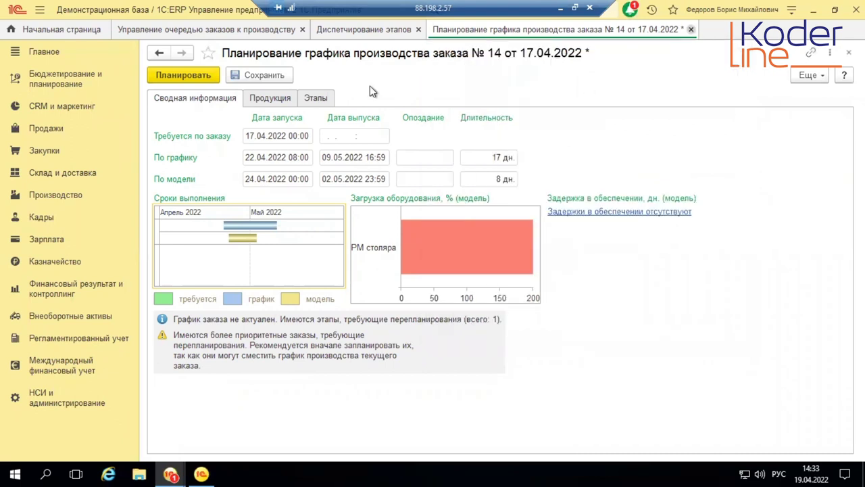
{"action": "key", "text": "Return"}
- Open the work center structure from the production section and examine the settings of the work center type "РМ столяра", including its department
{"action": "left_click", "coordinate": [42, 195]}
{"action": "left_click", "coordinate": [245, 366]}
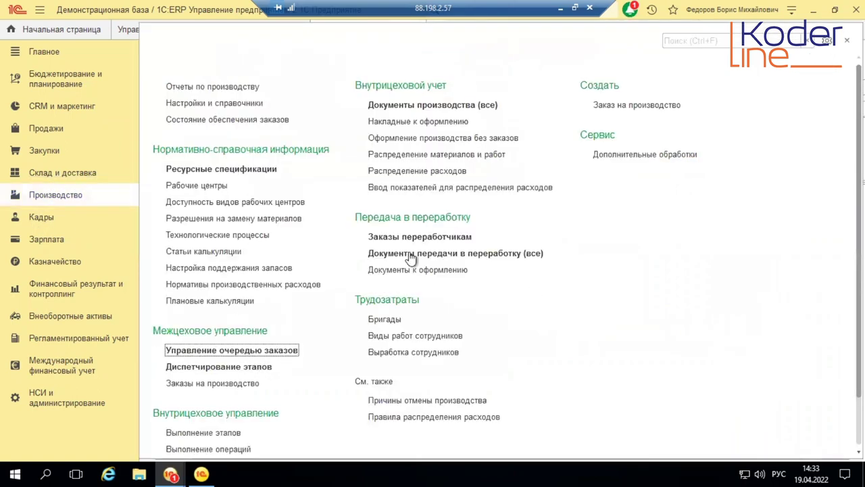
{"action": "left_click", "coordinate": [192, 185]}
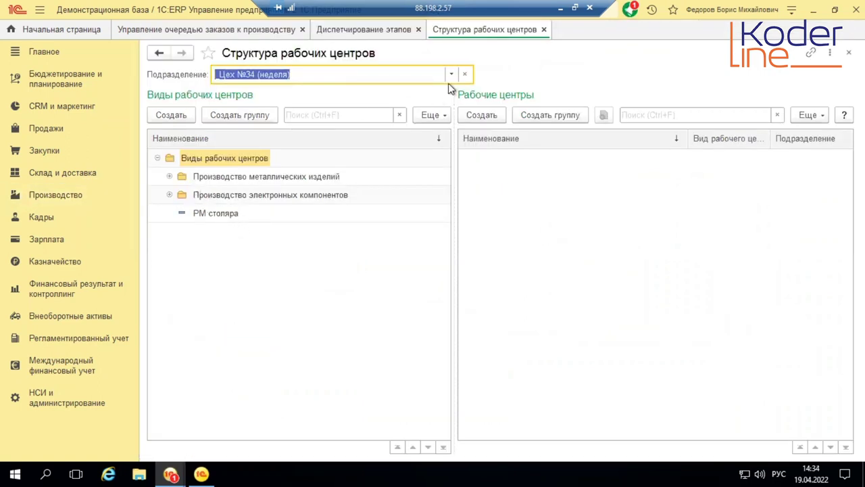
{"action": "left_click", "coordinate": [451, 75]}
{"action": "left_click", "coordinate": [313, 132]}
{"action": "double_click", "coordinate": [223, 214]}
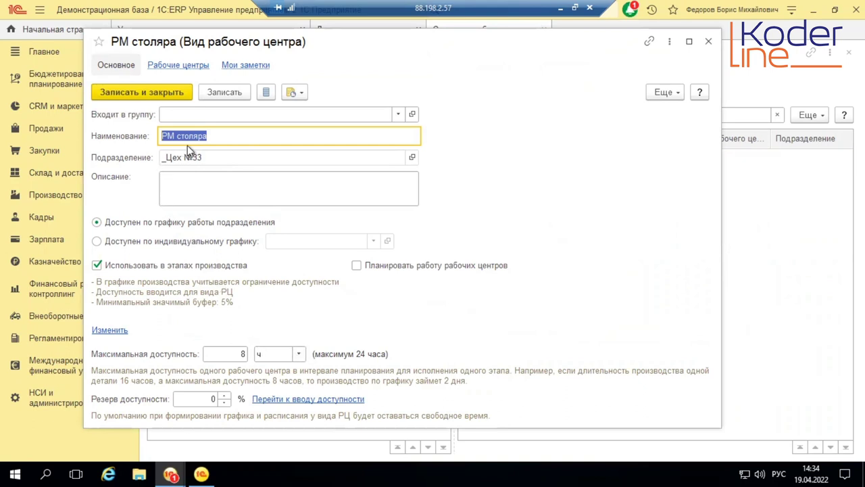
{"action": "left_click", "coordinate": [215, 158]}
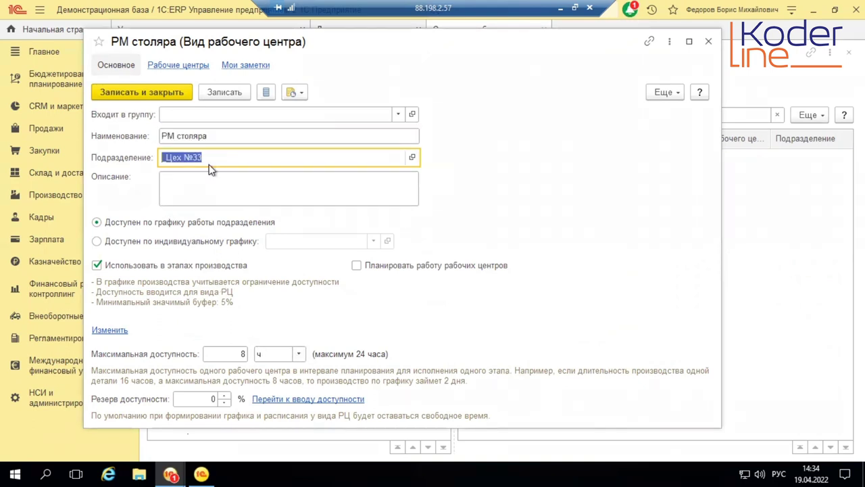
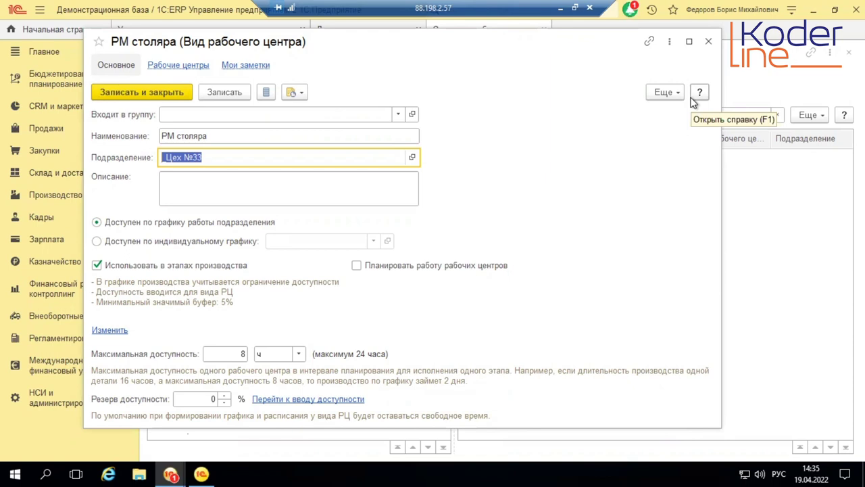
{"action": "left_click", "coordinate": [709, 42]}
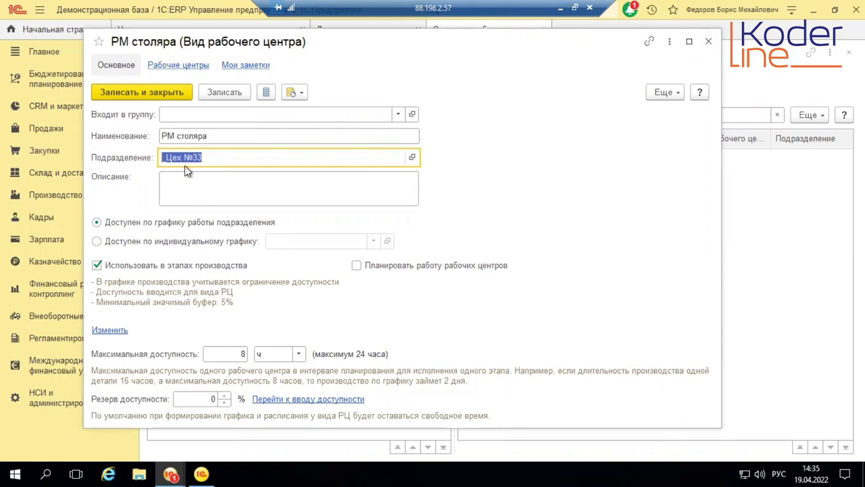
- Open the department "_Цех №33" and view the planning interval in its order-based production parameters without changing them
{"action": "left_click", "coordinate": [412, 158]}
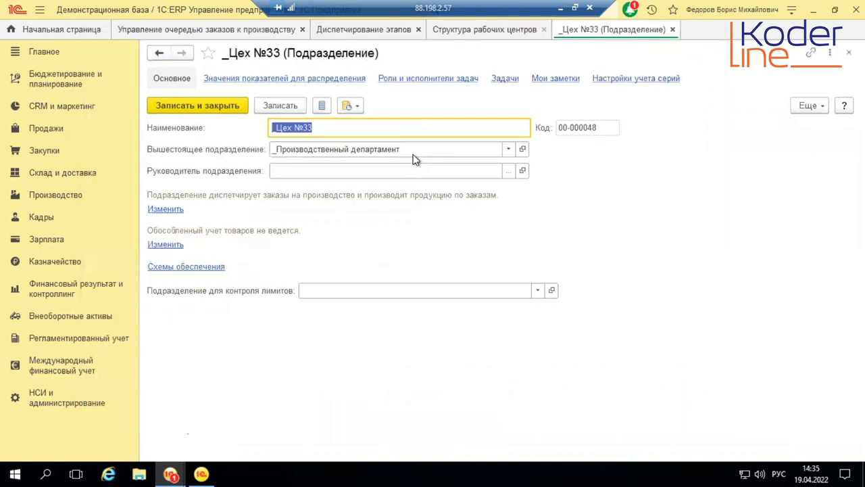
{"action": "left_click", "coordinate": [165, 210]}
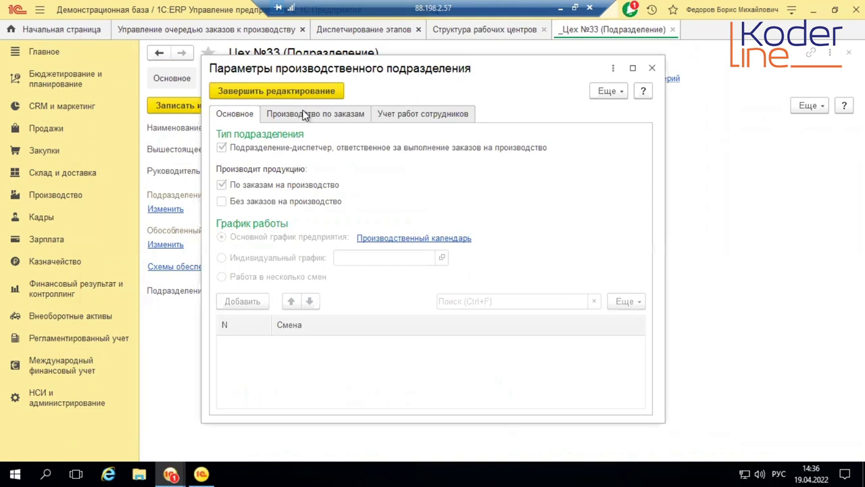
{"action": "left_click", "coordinate": [303, 115]}
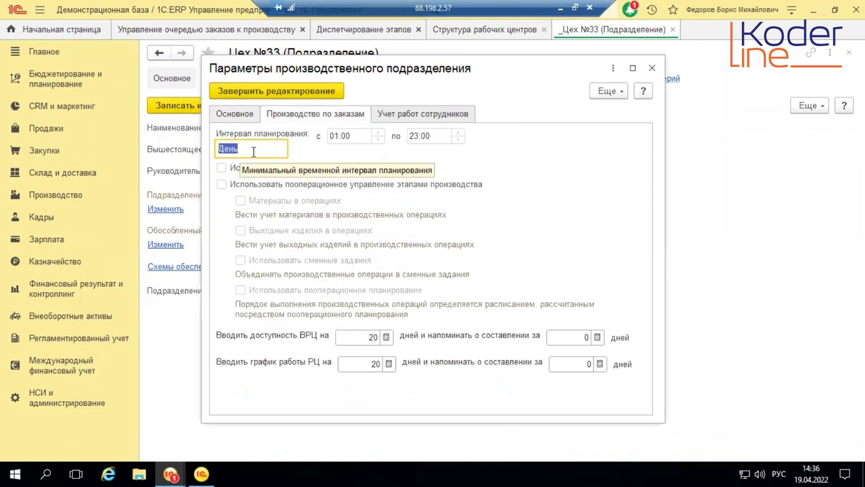
{"action": "left_click", "coordinate": [253, 151]}
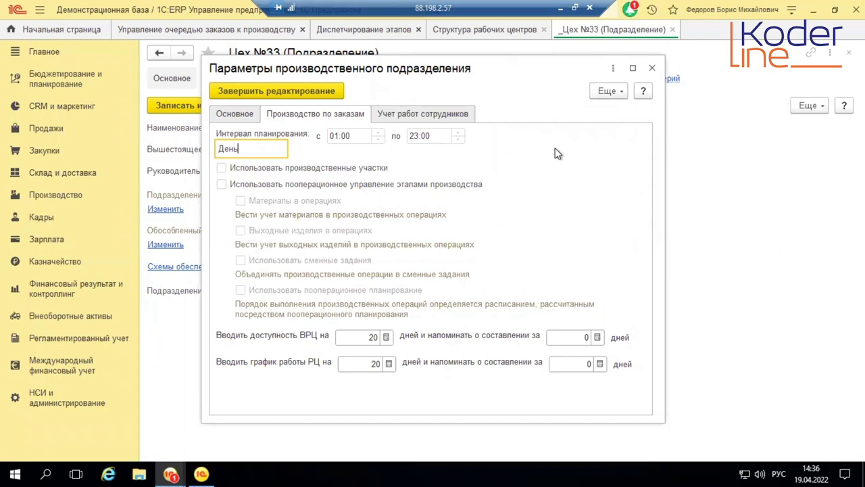
{"action": "left_click", "coordinate": [651, 68]}
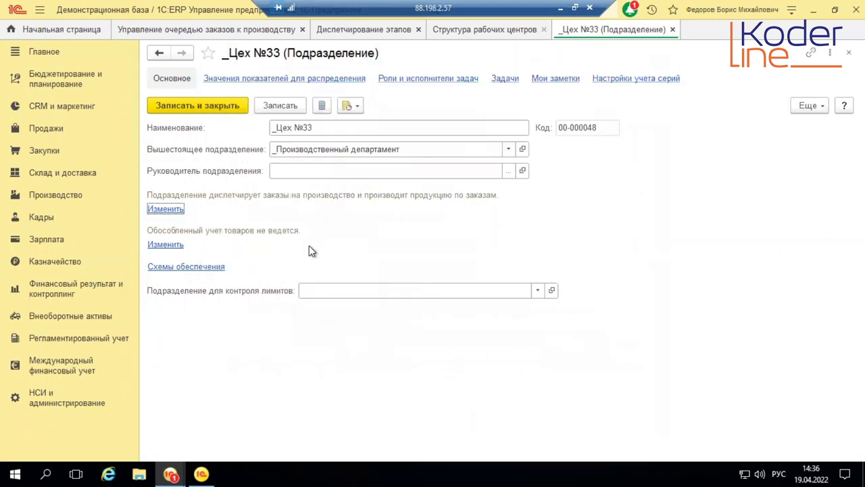
- In the work center type "РМ столяра", set the availability reserve to 25%, keep the maximum availability in hours, and save and close it
{"action": "left_click", "coordinate": [492, 29]}
{"action": "left_click", "coordinate": [226, 354]}
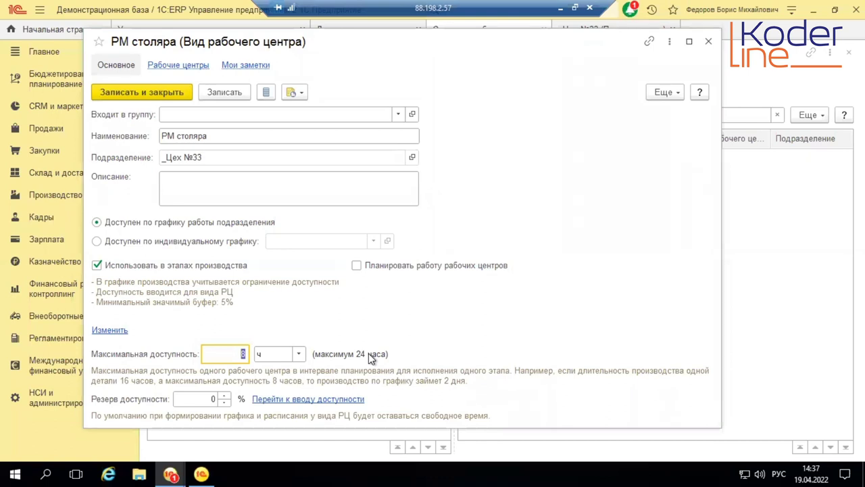
{"action": "left_click", "coordinate": [196, 399]}
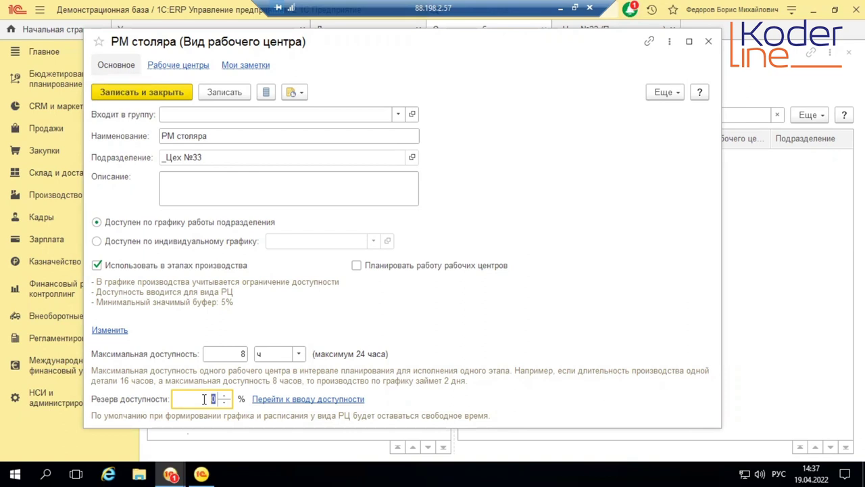
{"action": "type", "text": "25"}
{"action": "left_click", "coordinate": [280, 354]}
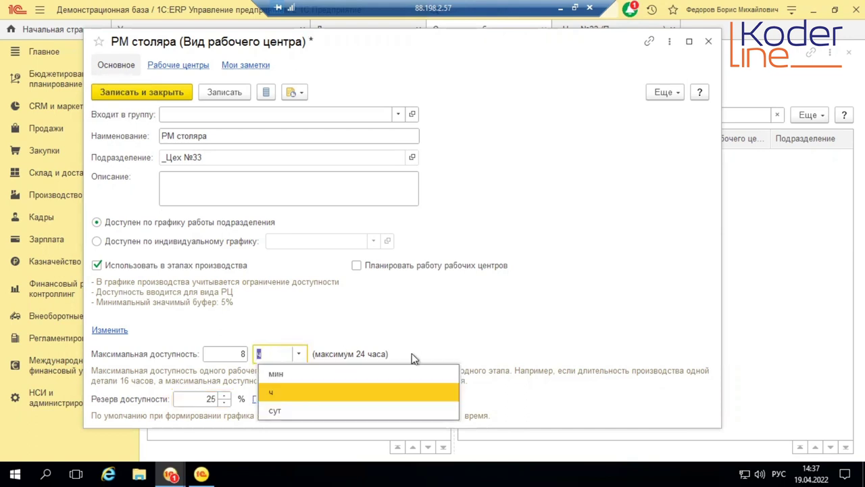
{"action": "left_click", "coordinate": [529, 367]}
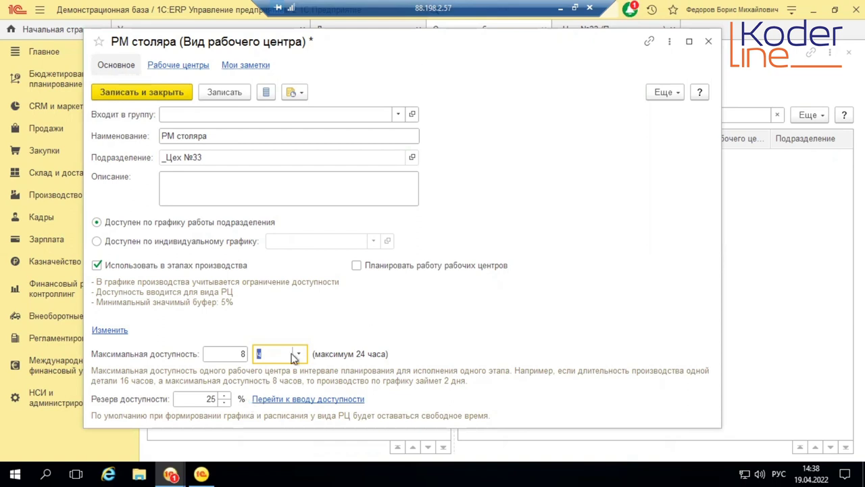
{"action": "left_click", "coordinate": [164, 94]}
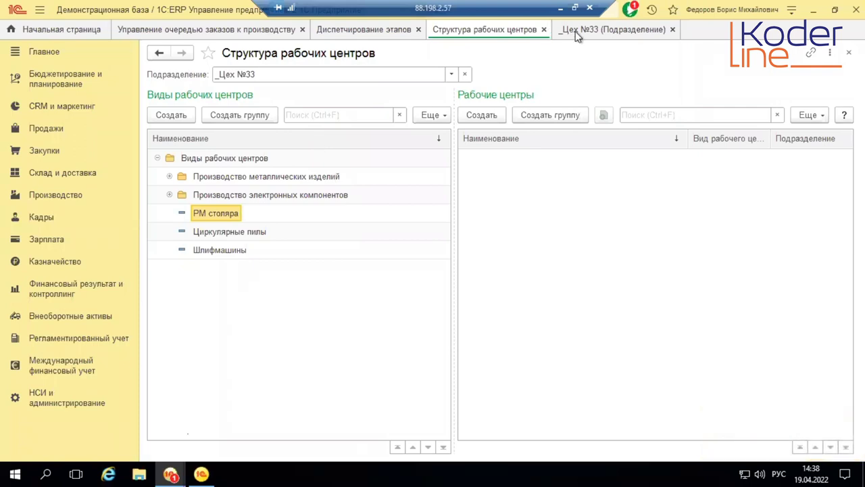
- In the order's schedule planning settings, disable "Планировать модель" and enable "Задействовать резерв доступности", closing the settings without planning
{"action": "left_click", "coordinate": [384, 33]}
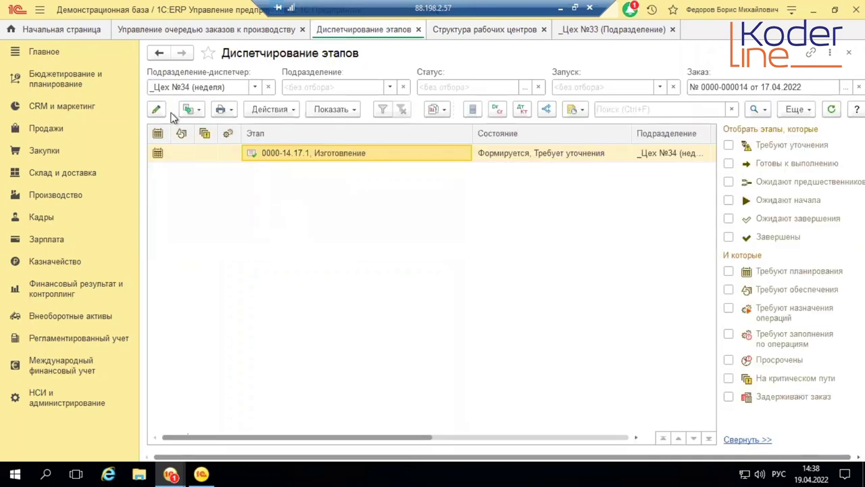
{"action": "left_click", "coordinate": [293, 112]}
{"action": "left_click", "coordinate": [284, 128]}
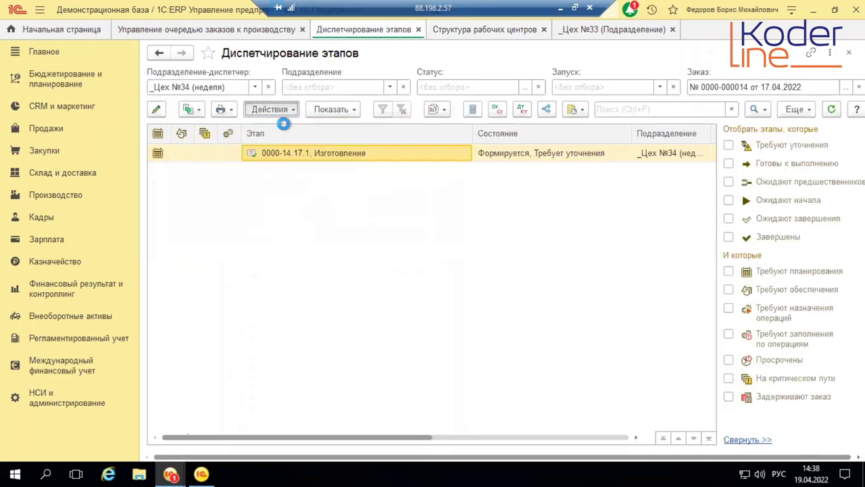
{"action": "left_click", "coordinate": [194, 76]}
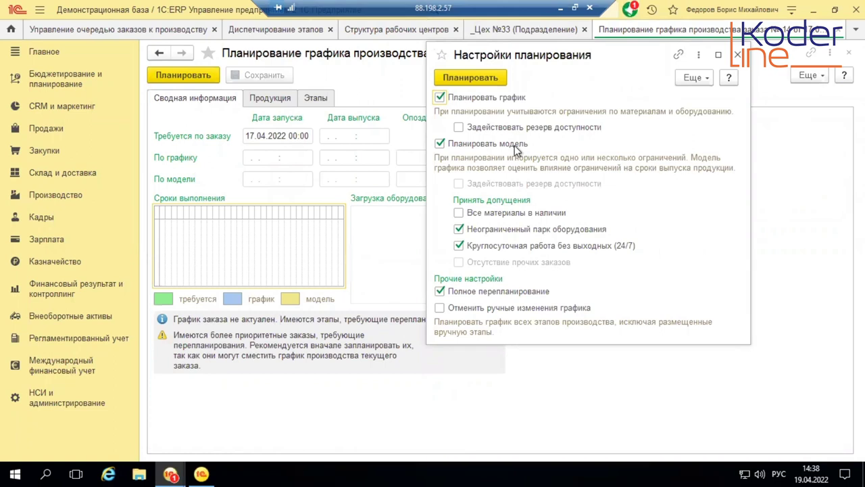
{"action": "left_click", "coordinate": [440, 143]}
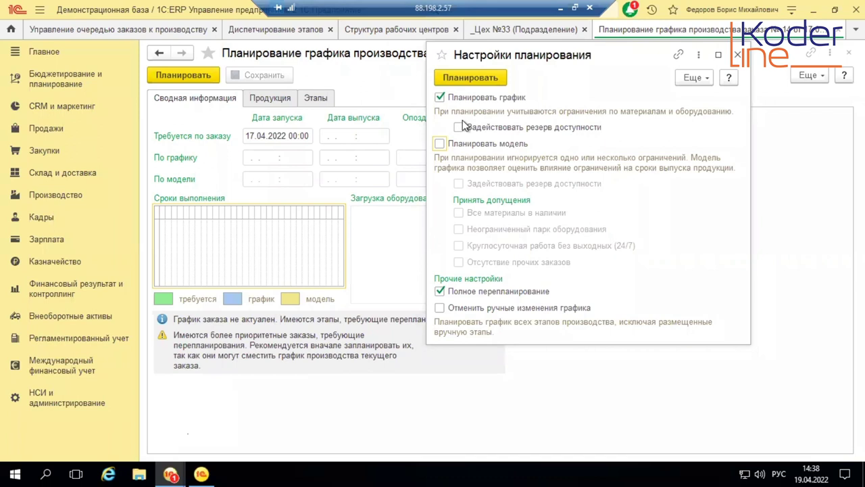
{"action": "left_click", "coordinate": [460, 126]}
{"action": "left_click", "coordinate": [738, 55]}
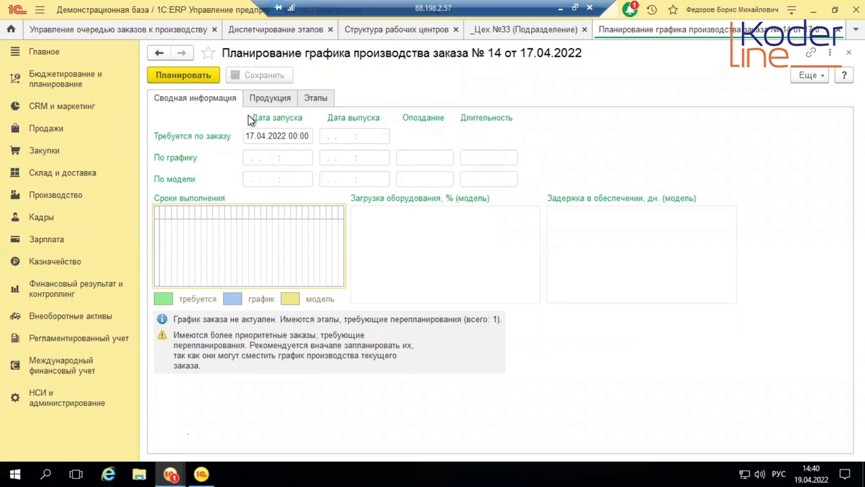
- Reopen the work center type "РМ столяра", view its production schedule planning parameters, and close it without saving
{"action": "left_click", "coordinate": [72, 197]}
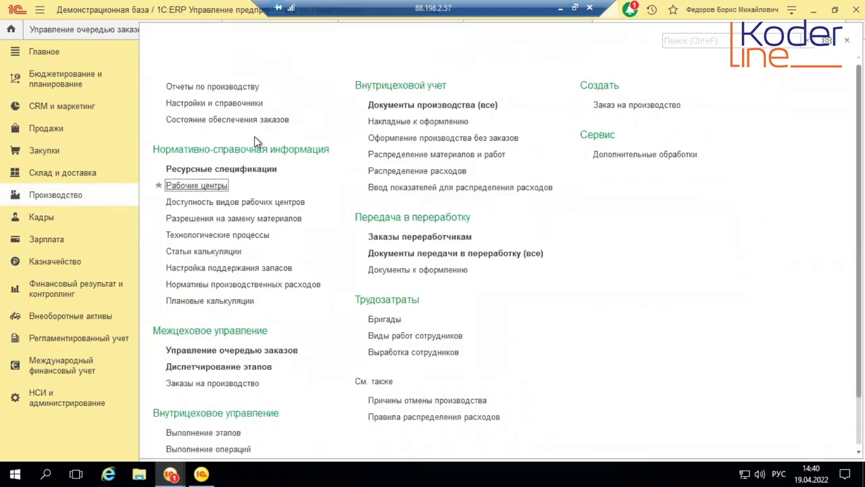
{"action": "left_click", "coordinate": [196, 186]}
{"action": "double_click", "coordinate": [228, 213]}
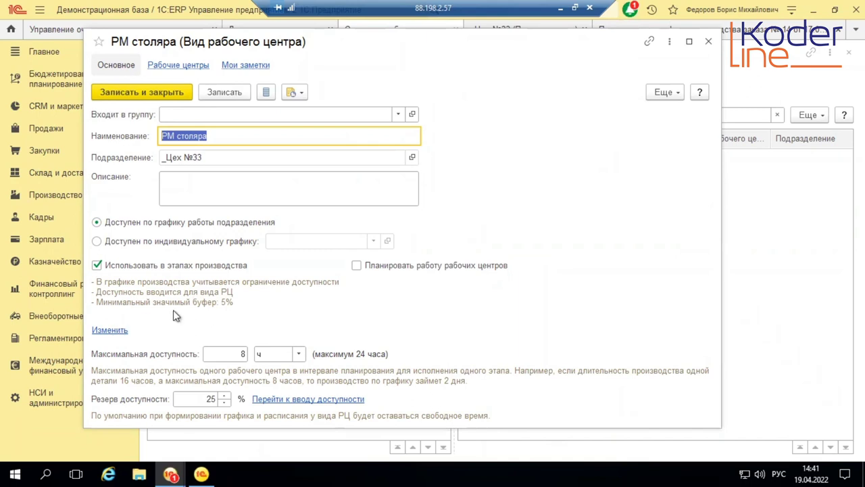
{"action": "left_click", "coordinate": [112, 331]}
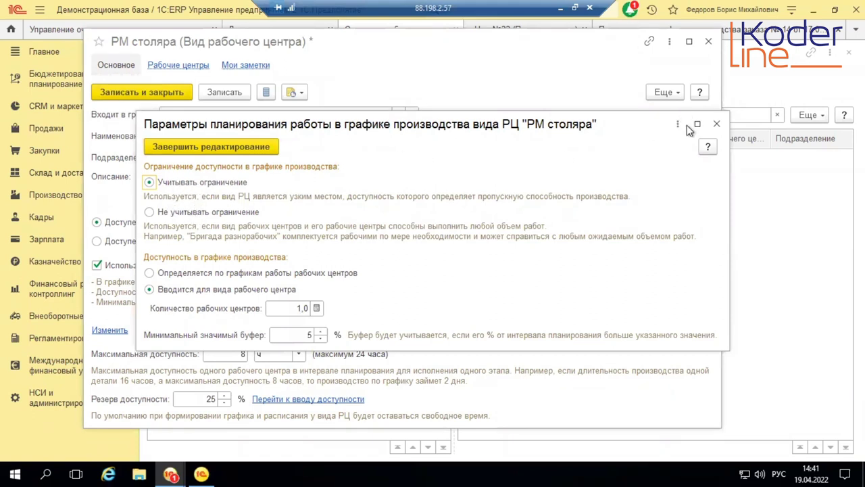
{"action": "left_click", "coordinate": [718, 125]}
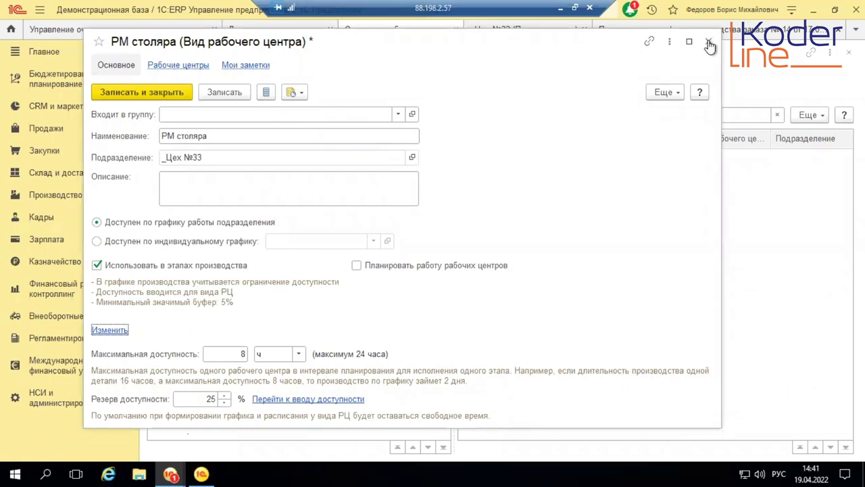
{"action": "key", "text": "Escape"}
{"action": "left_click", "coordinate": [442, 259]}
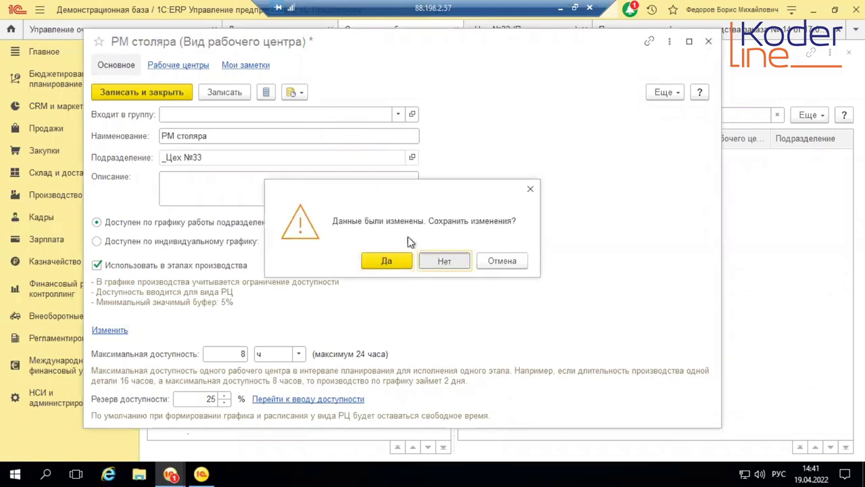
- Open the resource specification "Столик журнальный (33)" and show the work center types of its "Изготовление" stage in the production process
{"action": "left_click", "coordinate": [55, 197]}
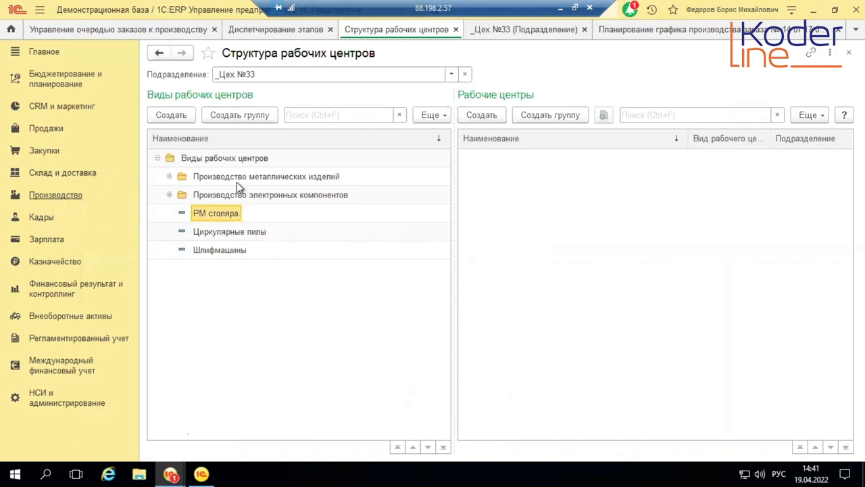
{"action": "left_click", "coordinate": [196, 170]}
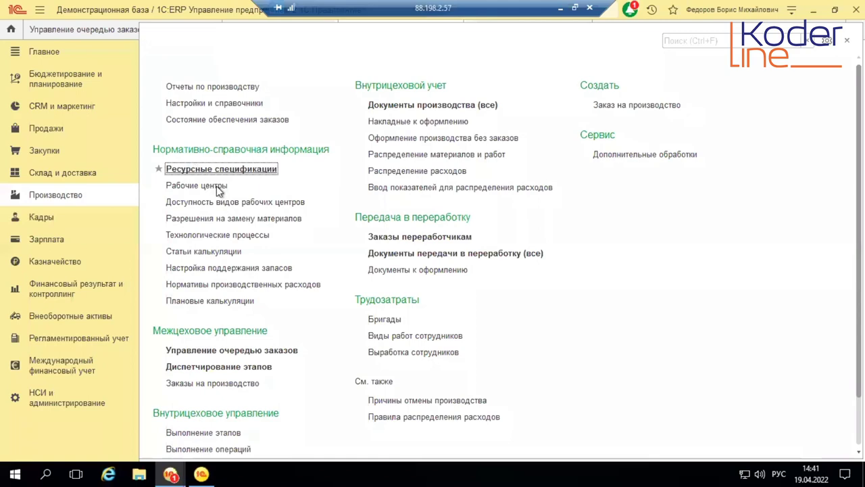
{"action": "scroll", "coordinate": [259, 326], "scroll_direction": "down", "scroll_amount": 4}
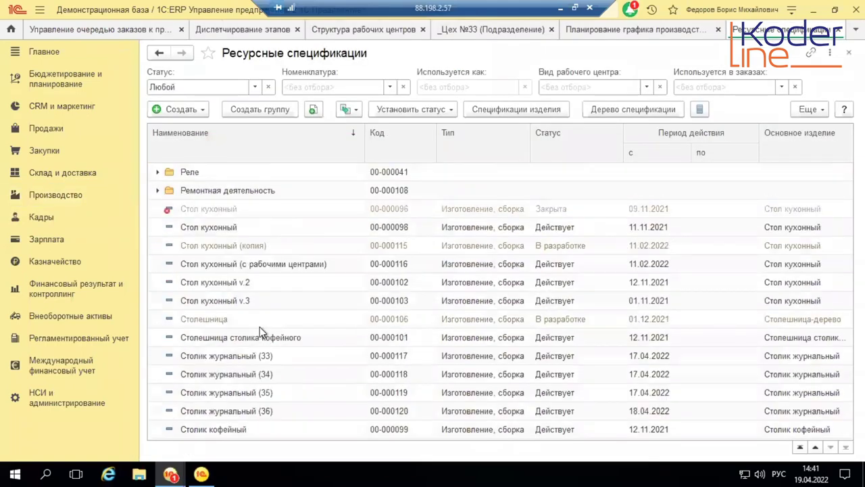
{"action": "left_click", "coordinate": [252, 356]}
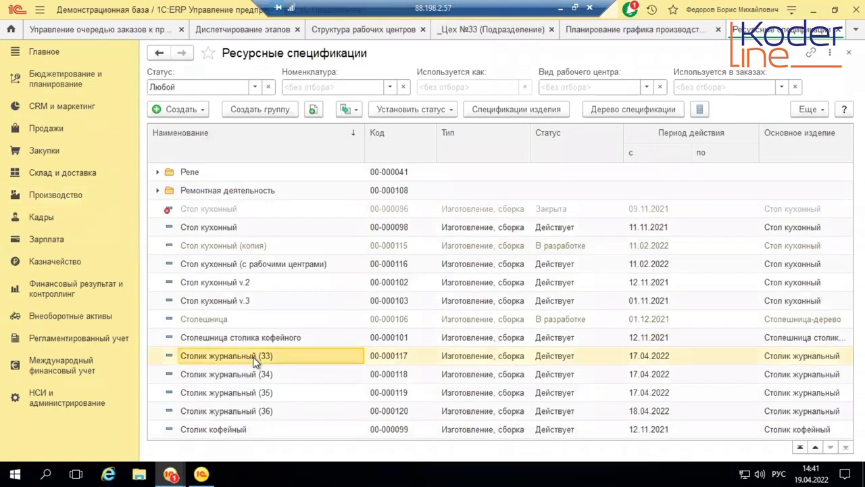
{"action": "double_click", "coordinate": [253, 356]}
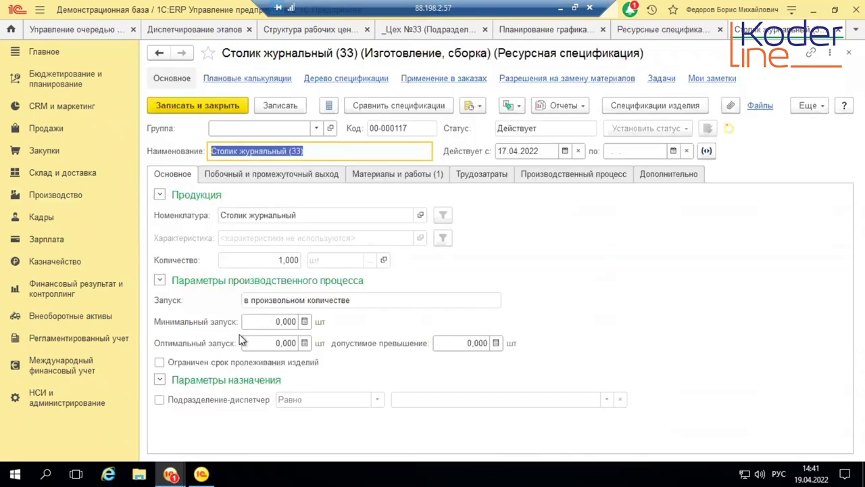
{"action": "left_click", "coordinate": [533, 170]}
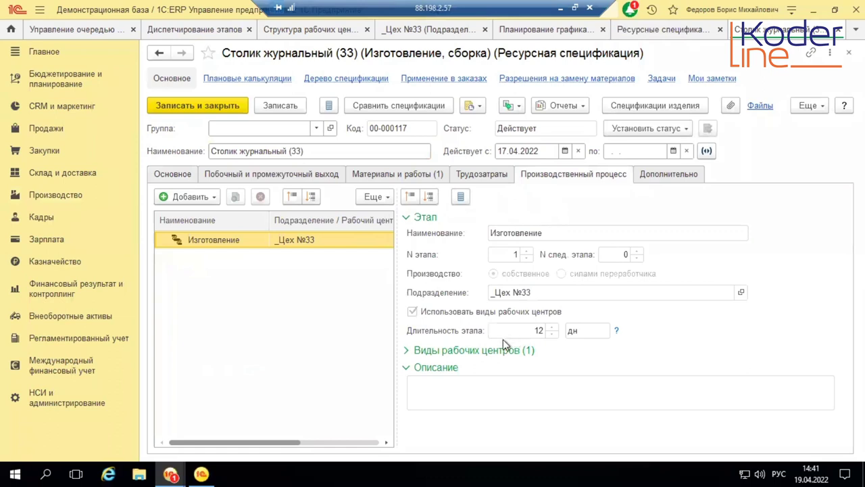
{"action": "left_click", "coordinate": [465, 351]}
{"action": "scroll", "coordinate": [518, 325], "scroll_direction": "down", "scroll_amount": 2}
{"action": "scroll", "coordinate": [518, 325], "scroll_direction": "down", "scroll_amount": 5}
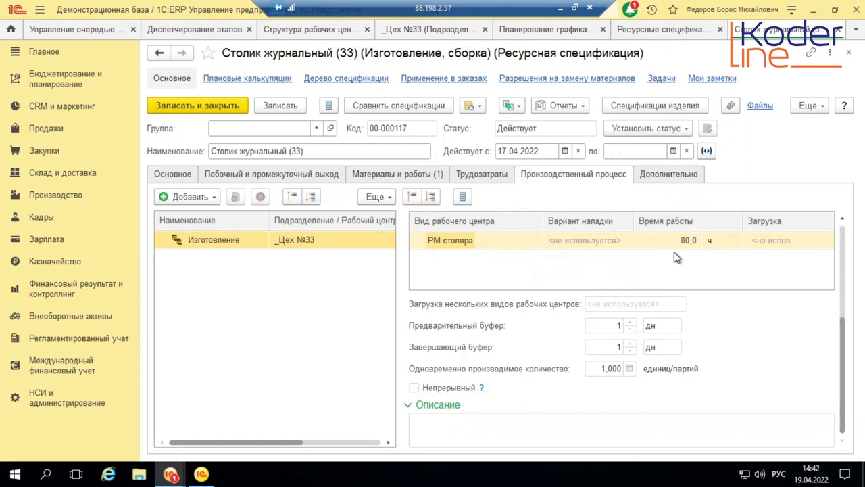
{"action": "scroll", "coordinate": [674, 251], "scroll_direction": "up", "scroll_amount": 1}
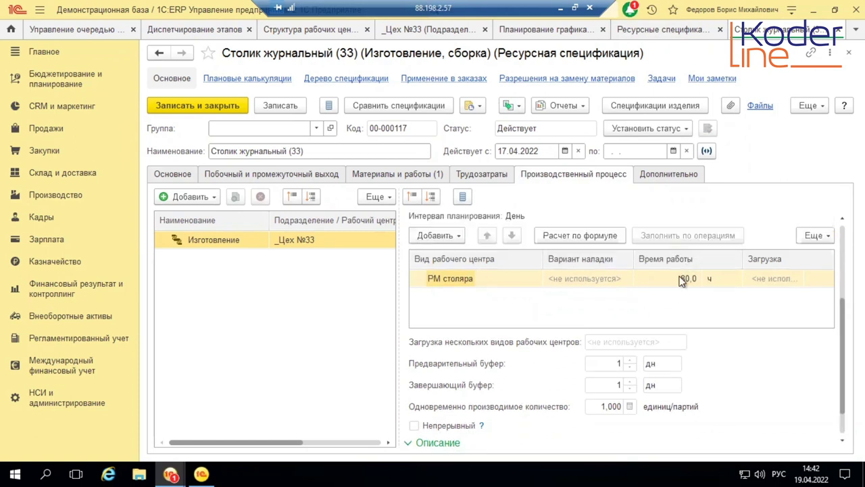
- Change the specification's status to "В разработке" and set the working time of "РМ столяра" to 8 hours
{"action": "left_click", "coordinate": [682, 281]}
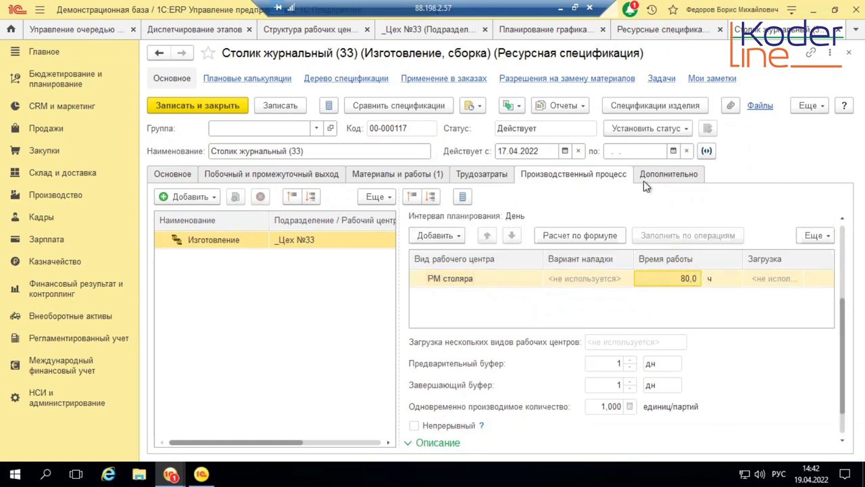
{"action": "left_click", "coordinate": [644, 130]}
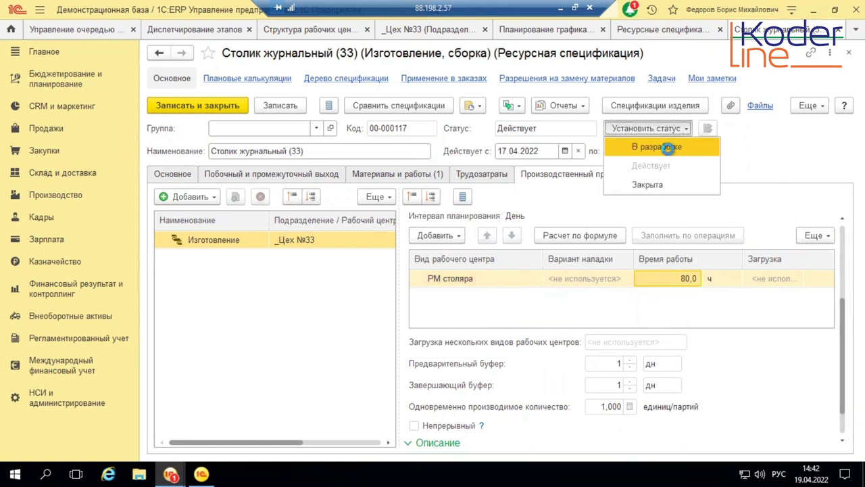
{"action": "left_click", "coordinate": [667, 148]}
{"action": "left_click", "coordinate": [384, 199]}
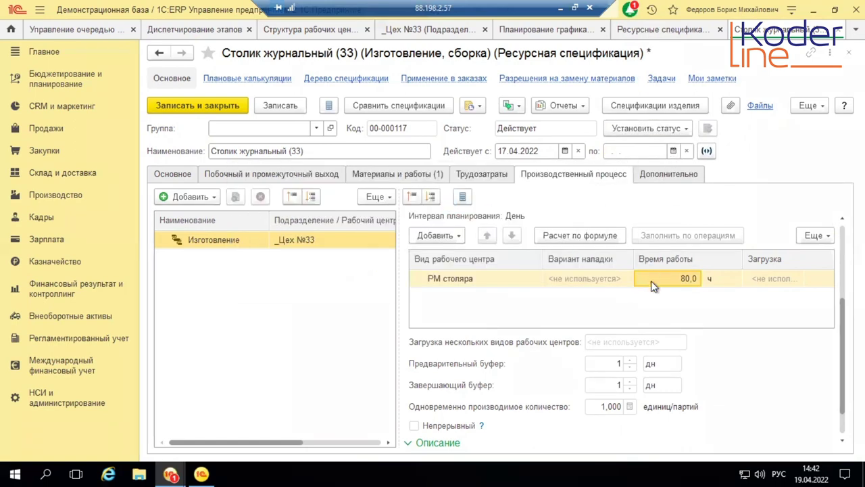
{"action": "left_click", "coordinate": [697, 278]}
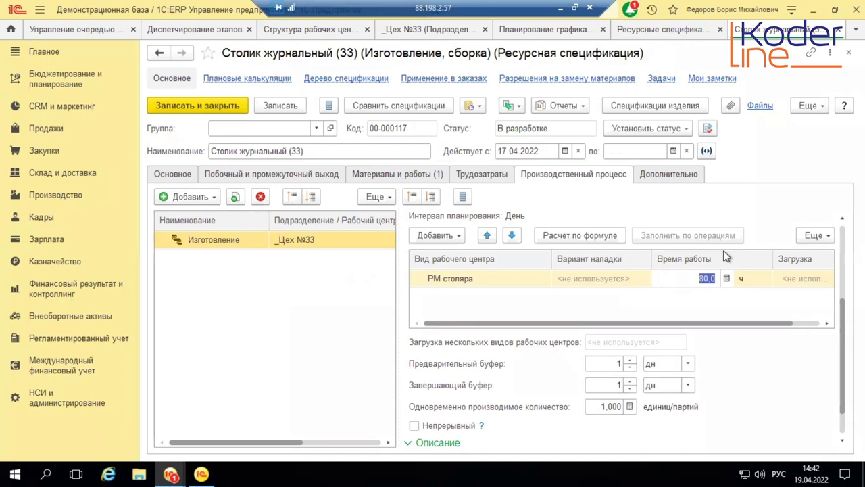
{"action": "type", "text": "8"}
{"action": "key", "text": "Return"}
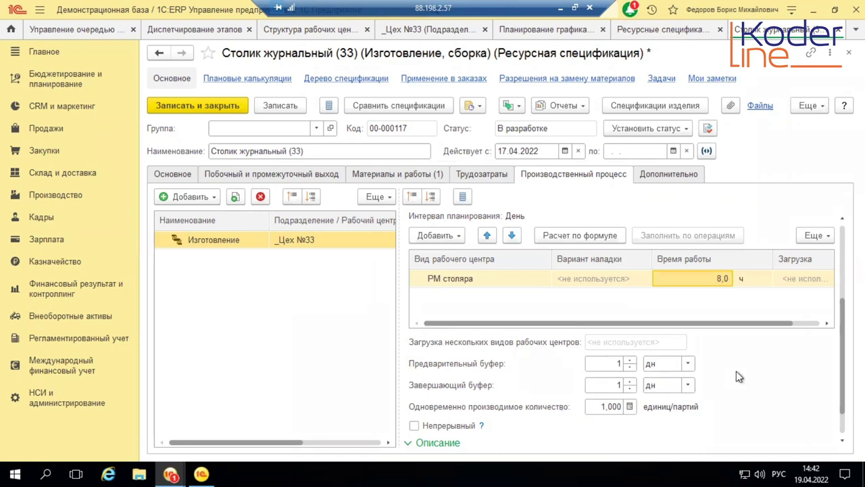
- Set the specification's status back to "Действует", then save and close the specification
{"action": "scroll", "coordinate": [699, 342], "scroll_direction": "up", "scroll_amount": 3}
{"action": "scroll", "coordinate": [693, 338], "scroll_direction": "down", "scroll_amount": 2}
{"action": "left_click", "coordinate": [676, 130]}
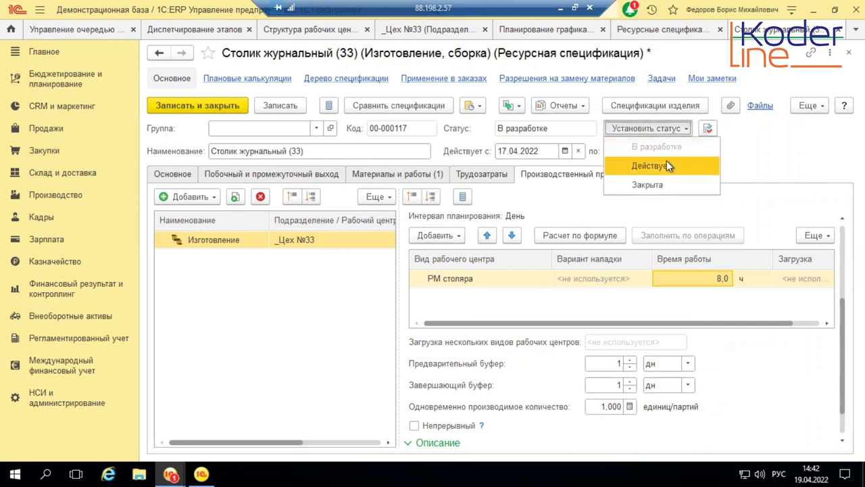
{"action": "left_click", "coordinate": [667, 164]}
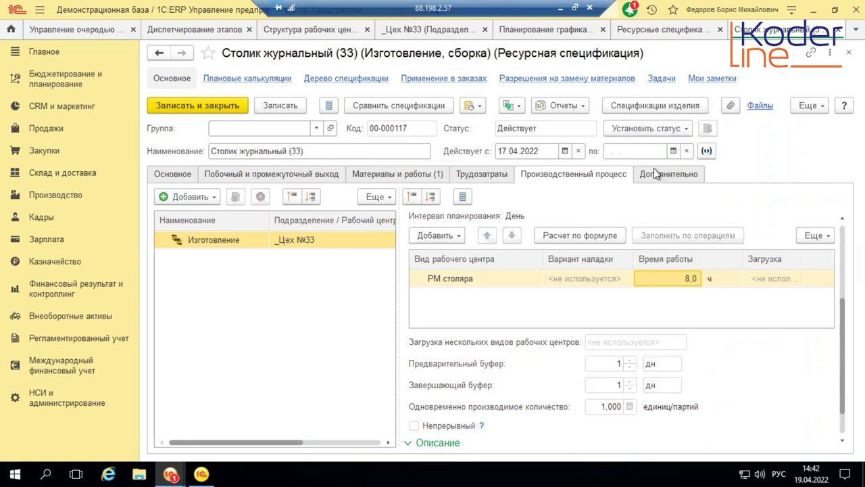
{"action": "left_click", "coordinate": [203, 106]}
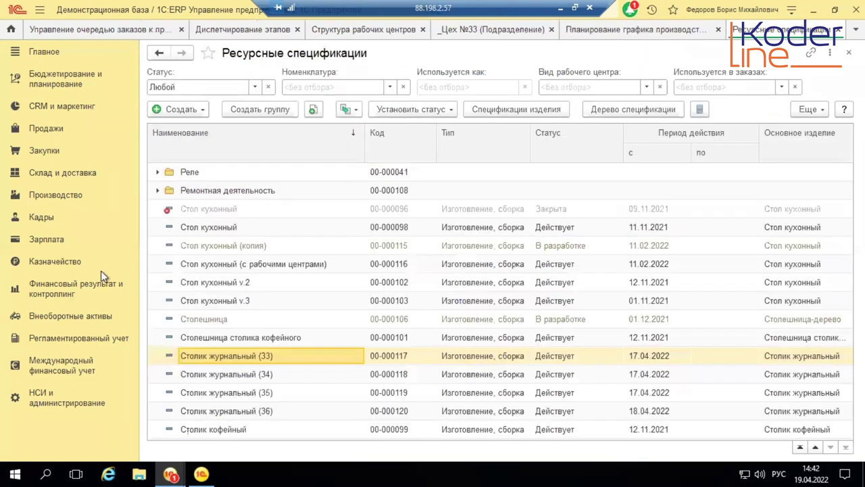
- Open the production order queue and mark all production stages of the order dated 17.04.2022 for deletion
{"action": "left_click", "coordinate": [68, 196]}
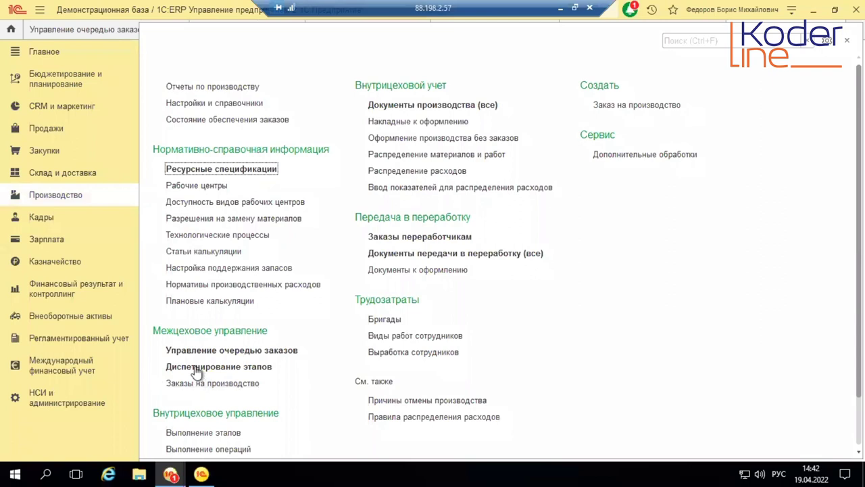
{"action": "left_click", "coordinate": [201, 351]}
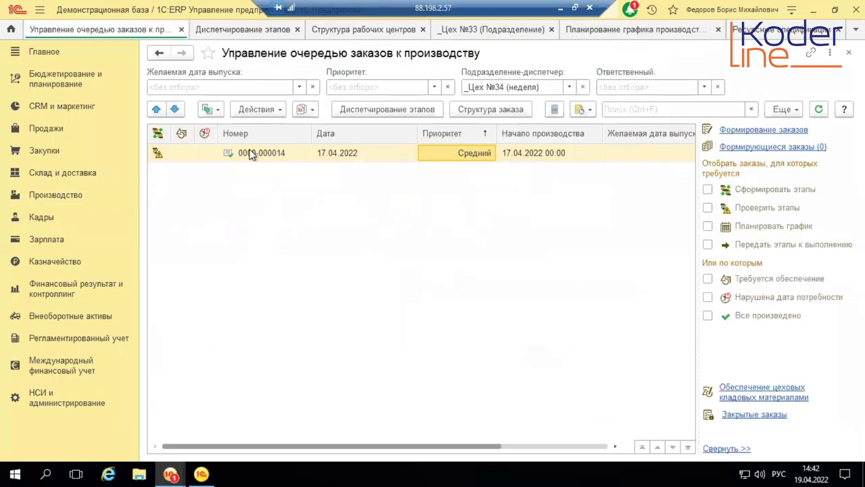
{"action": "right_click", "coordinate": [361, 156]}
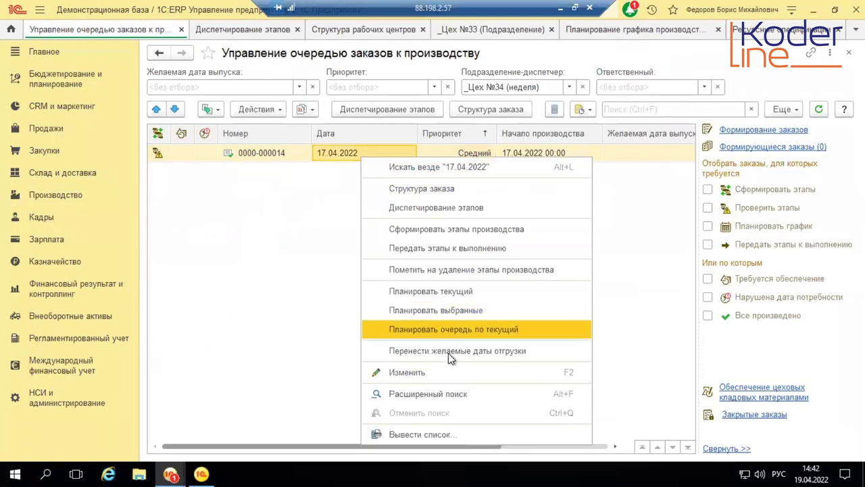
{"action": "left_click", "coordinate": [480, 267]}
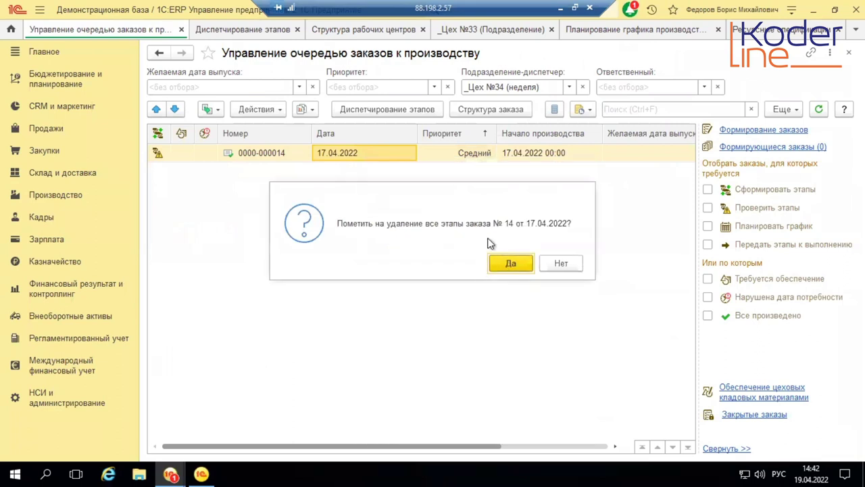
{"action": "left_click", "coordinate": [509, 264]}
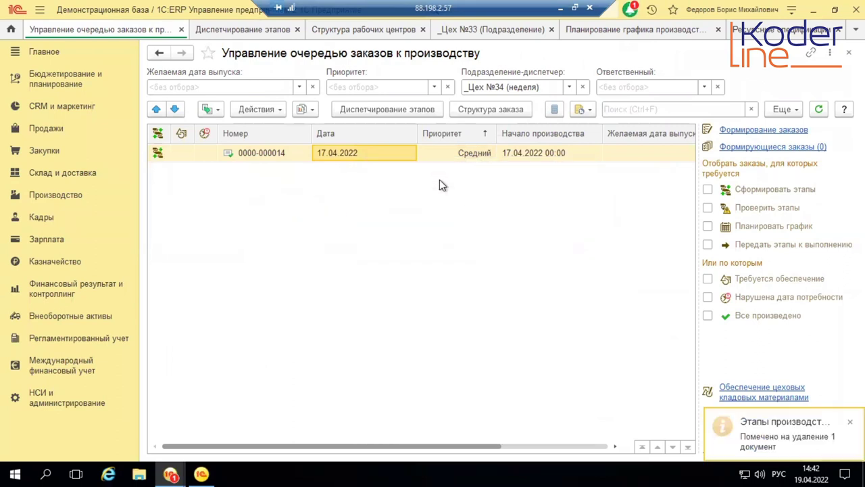
- Open the production order dated 17.04.2022 and set its dispatcher department to "_Цех №33"
{"action": "double_click", "coordinate": [357, 152]}
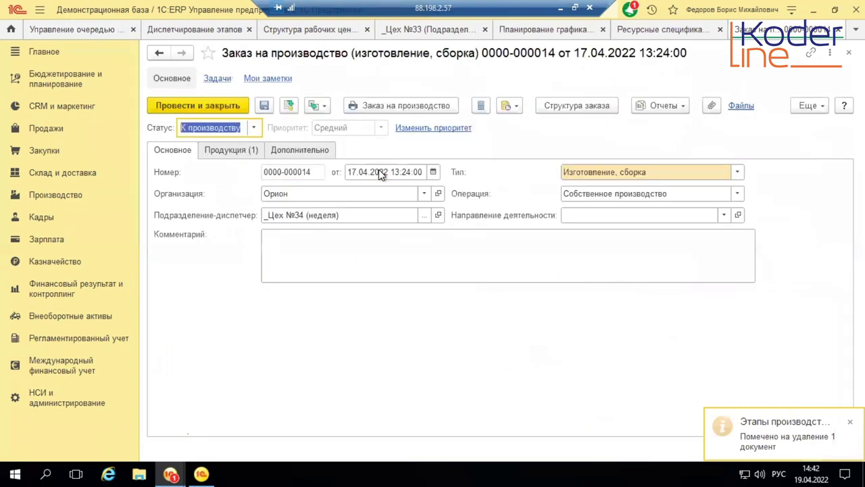
{"action": "left_click", "coordinate": [384, 215]}
{"action": "left_click", "coordinate": [334, 272]}
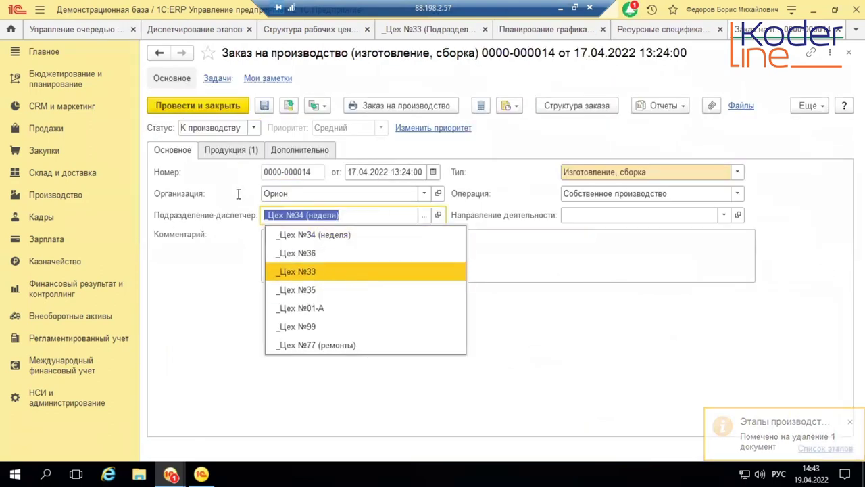
- Change the order's product specification to "Столик журнальный (33)", then post and close the order
{"action": "left_click", "coordinate": [235, 149]}
{"action": "left_click_drag", "start_coordinate": [441, 406], "coordinate": [622, 408]}
{"action": "left_click", "coordinate": [590, 217]}
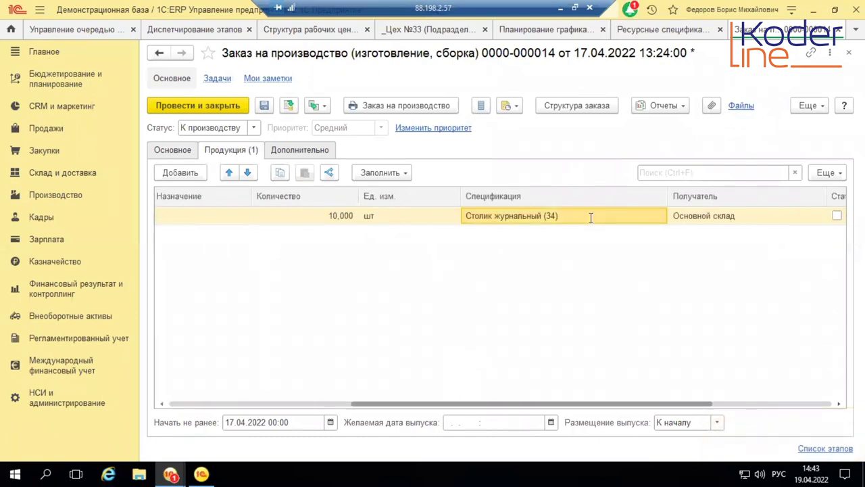
{"action": "left_click", "coordinate": [642, 215]}
{"action": "left_click", "coordinate": [644, 215]}
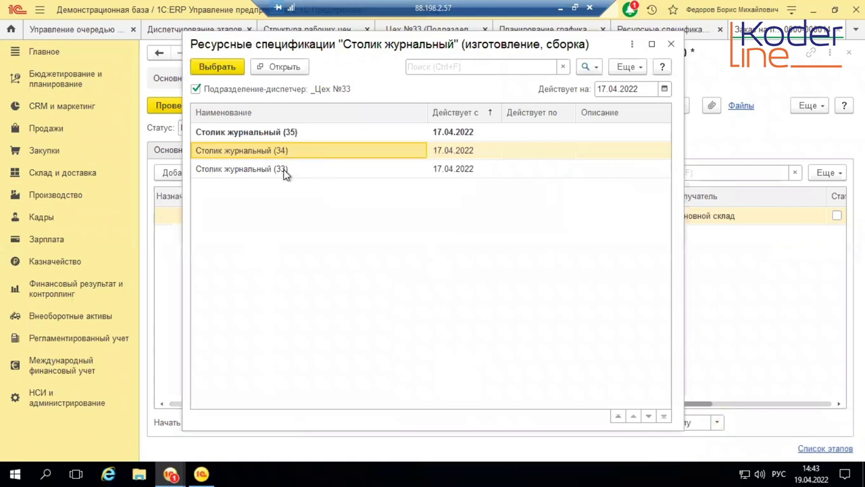
{"action": "double_click", "coordinate": [284, 170]}
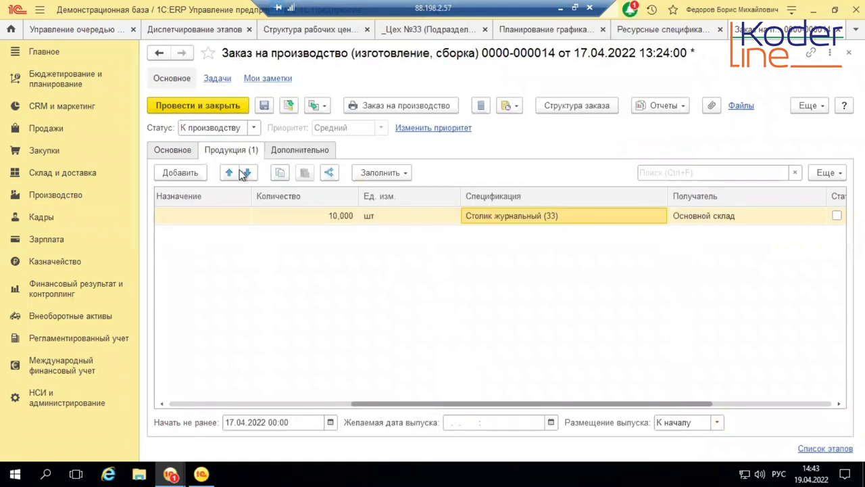
{"action": "left_click", "coordinate": [215, 109]}
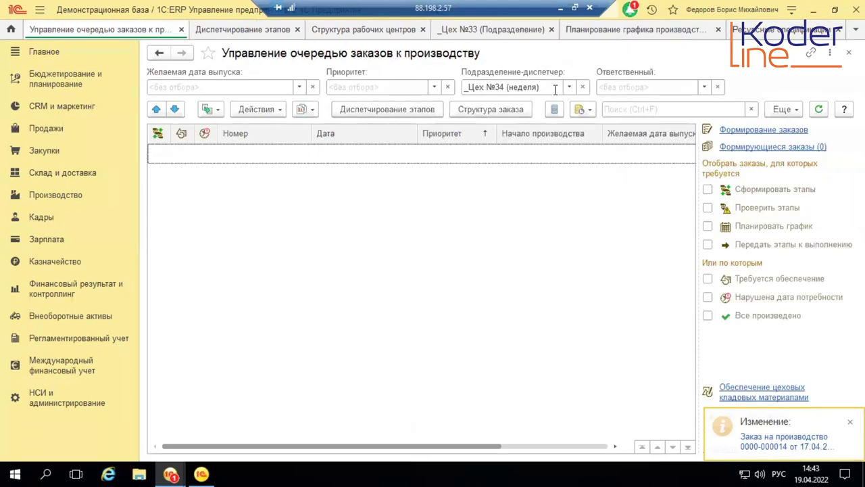
- Filter the order queue by dispatcher department "_Цех №33" and generate production stages for the order dated 17.04.2022 with all options off
{"action": "left_click", "coordinate": [556, 90]}
{"action": "left_click", "coordinate": [532, 106]}
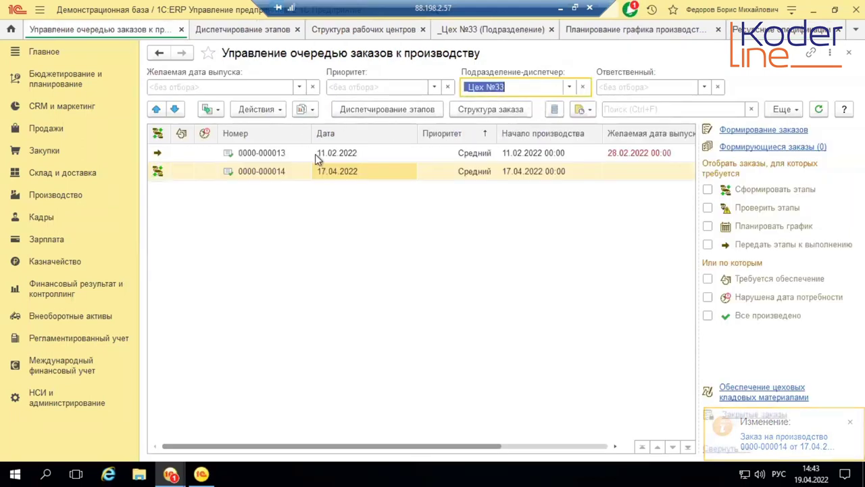
{"action": "right_click", "coordinate": [324, 173]}
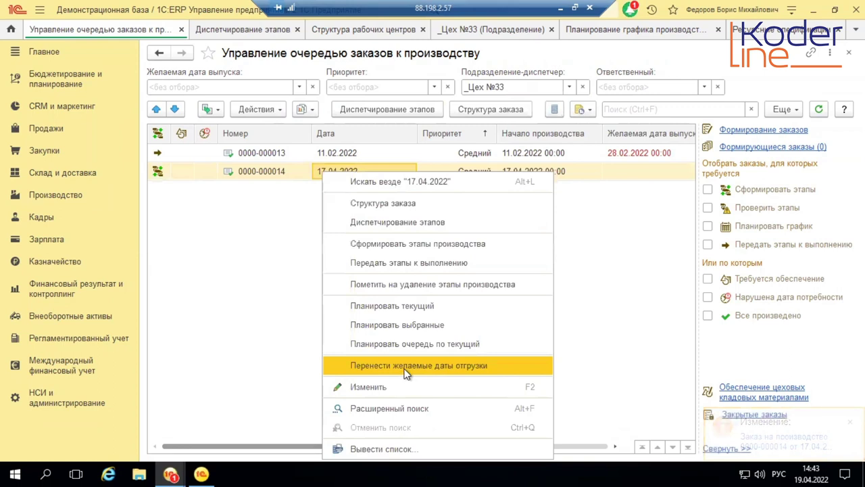
{"action": "left_click", "coordinate": [438, 244]}
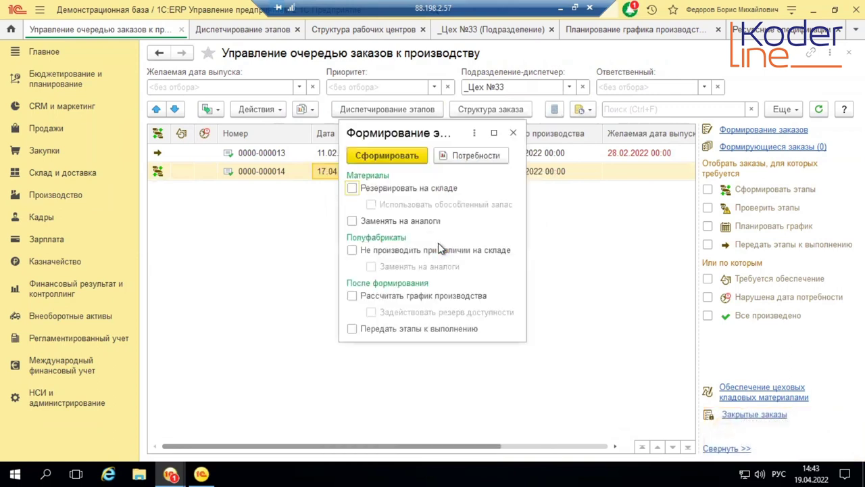
{"action": "left_click", "coordinate": [370, 156]}
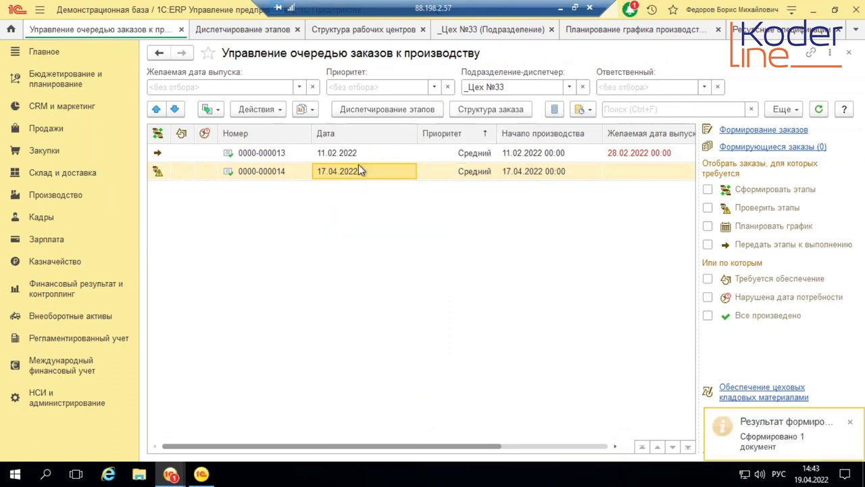
- Open stage dispatching for the order, go to its production schedule planning, and calculate the schedule
{"action": "left_click", "coordinate": [381, 109]}
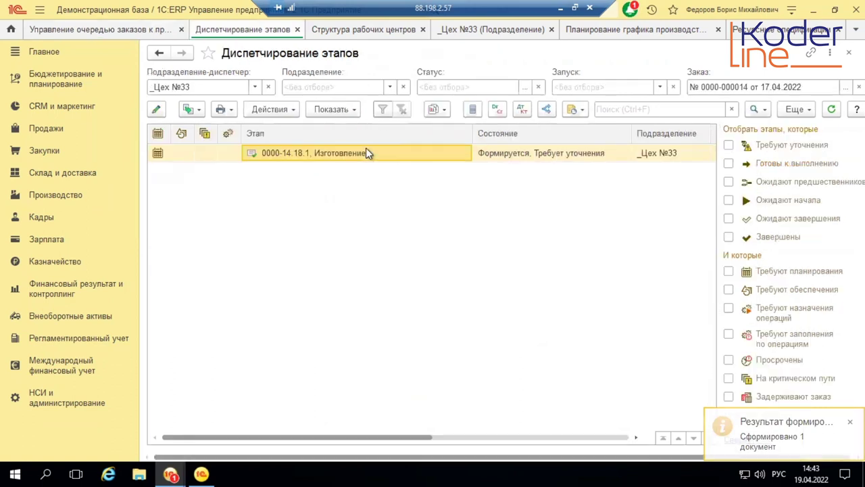
{"action": "left_click", "coordinate": [265, 111]}
{"action": "left_click", "coordinate": [303, 128]}
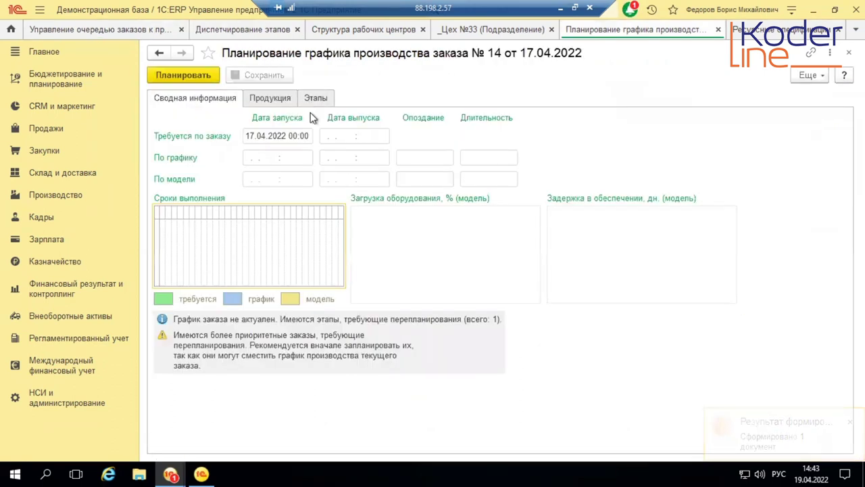
{"action": "left_click", "coordinate": [189, 76]}
{"action": "left_click", "coordinate": [484, 80]}
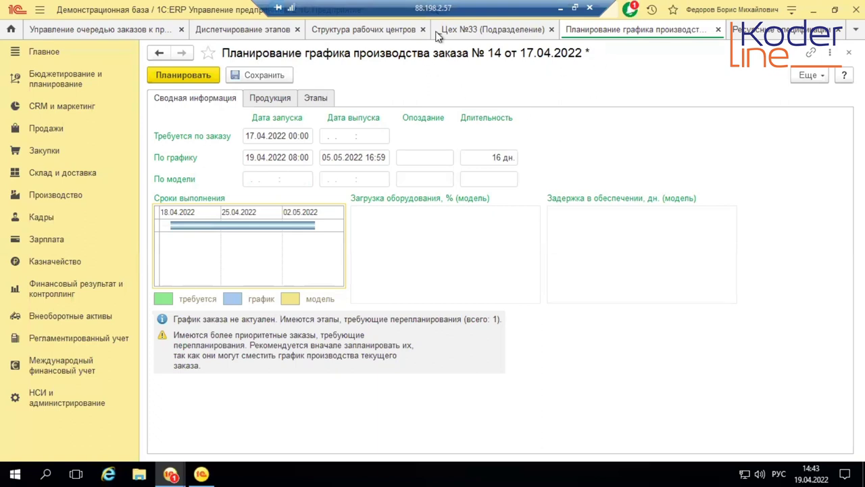
- Open the schedule diagnostics of the "Изготовление" stage and examine the availability and reserve of "РМ столяра" for 18–21 April
{"action": "left_click", "coordinate": [315, 99]}
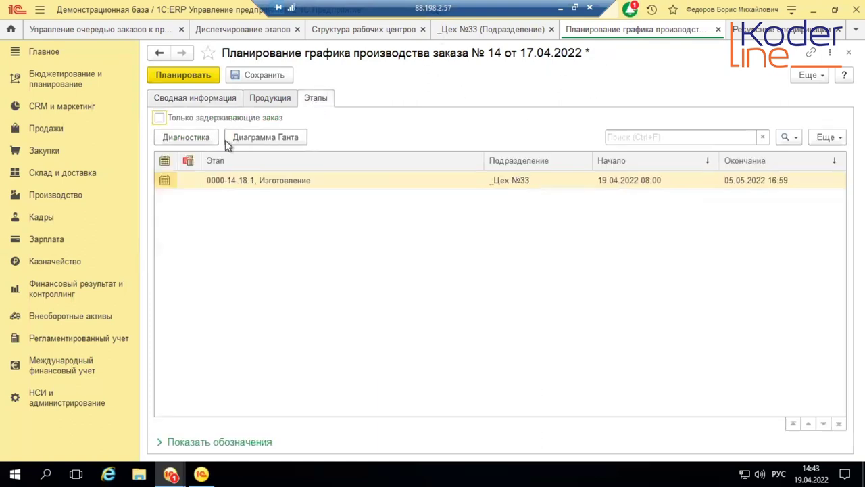
{"action": "left_click", "coordinate": [188, 133]}
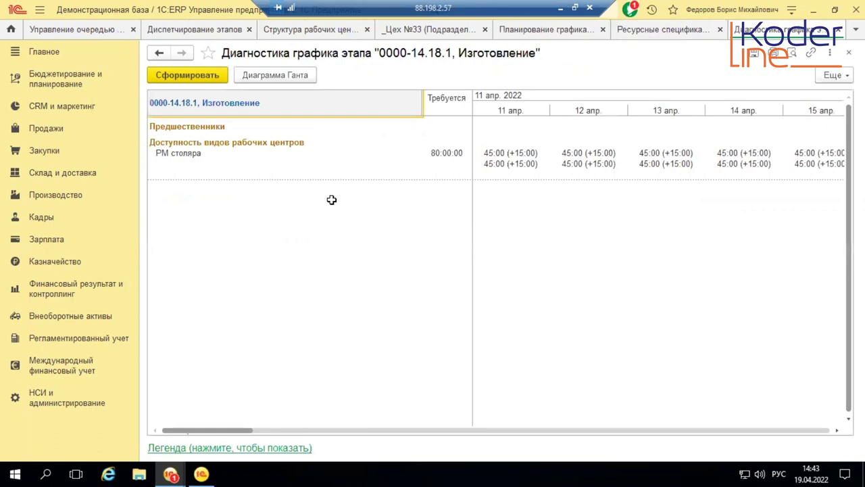
{"action": "left_click", "coordinate": [250, 130]}
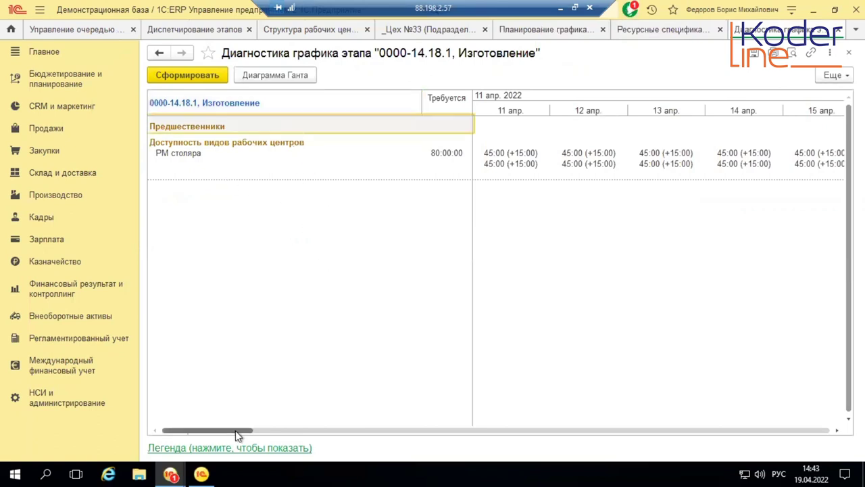
{"action": "left_click_drag", "start_coordinate": [238, 432], "coordinate": [297, 433]}
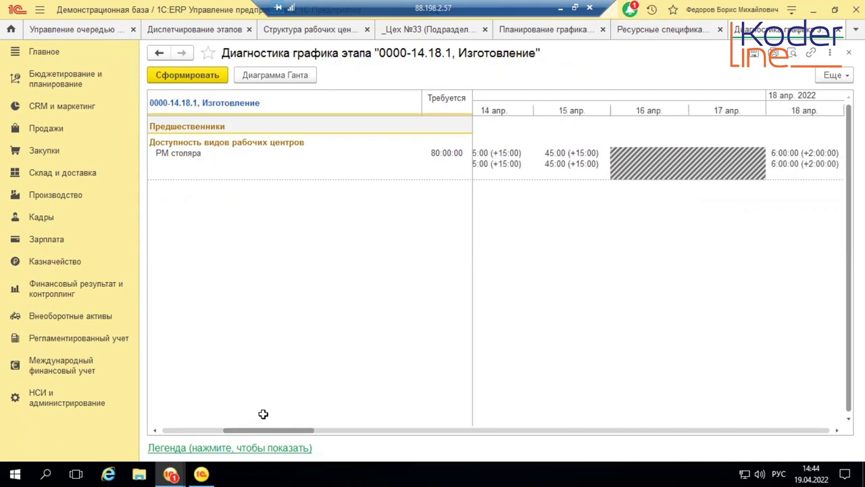
{"action": "left_click_drag", "start_coordinate": [262, 436], "coordinate": [317, 431]}
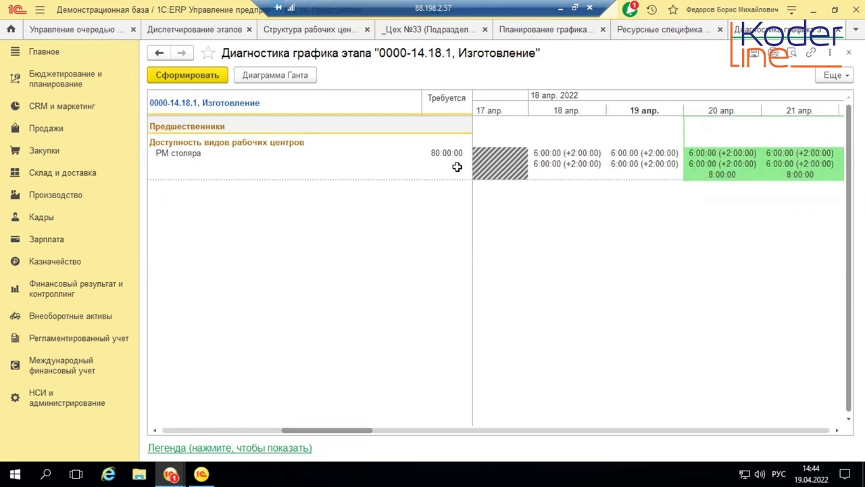
{"action": "left_click", "coordinate": [598, 143]}
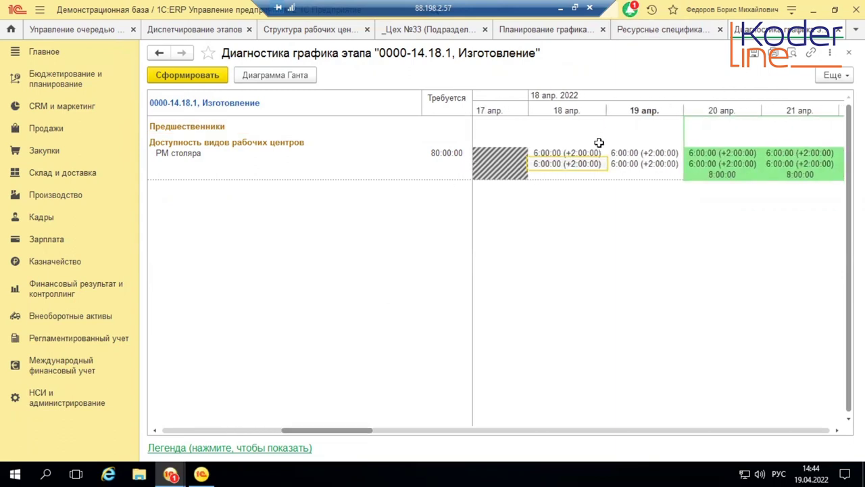
{"action": "left_click", "coordinate": [623, 153]}
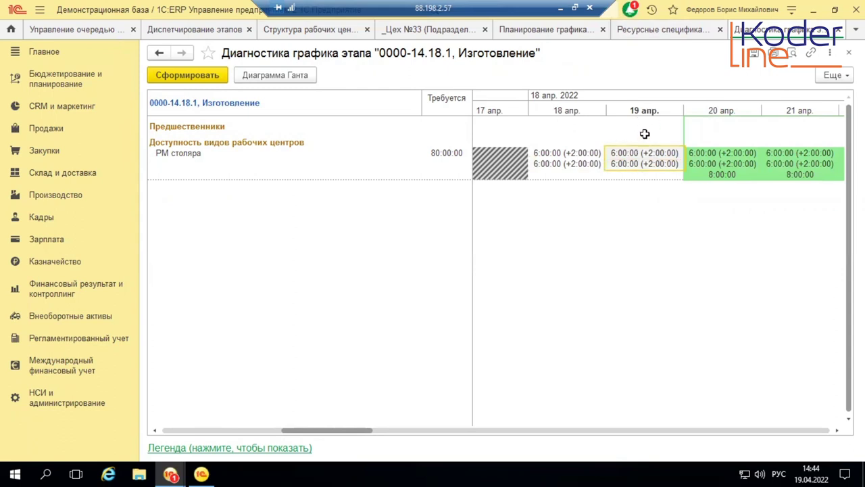
{"action": "left_click", "coordinate": [698, 333]}
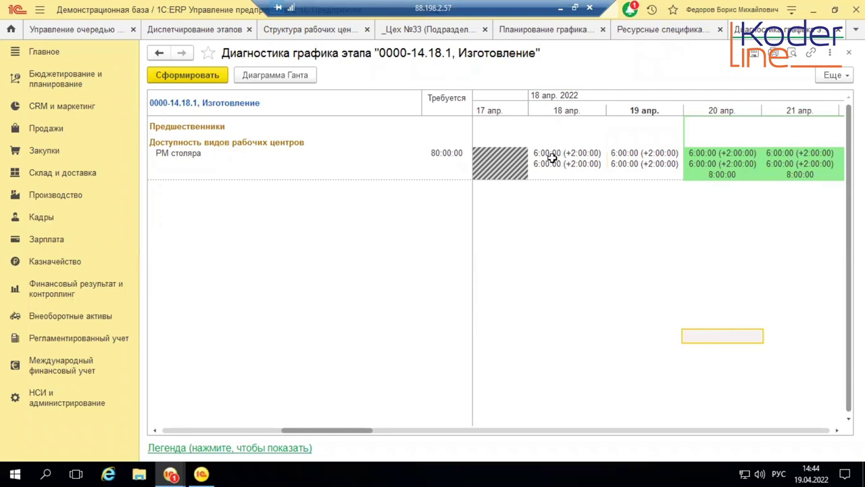
{"action": "left_click", "coordinate": [638, 166]}
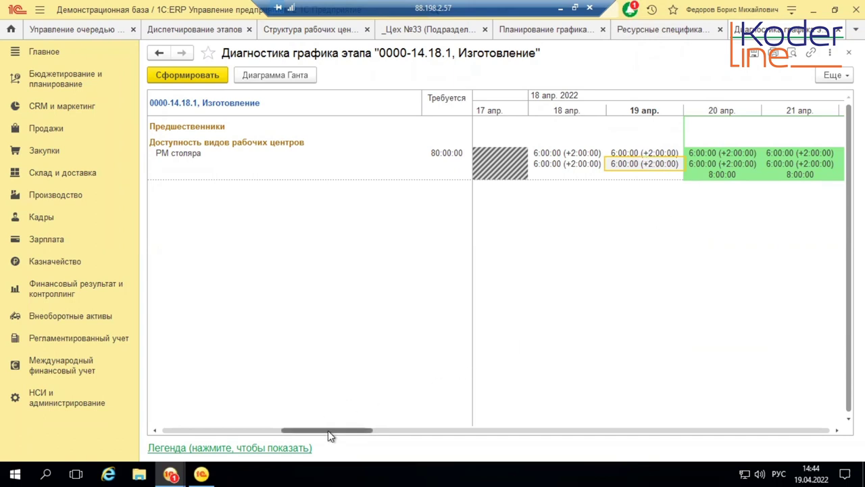
- Examine the daily scheduled time of "РМ столяра" from 20 April through the end of the stage in early May
{"action": "left_click_drag", "start_coordinate": [330, 433], "coordinate": [358, 432]}
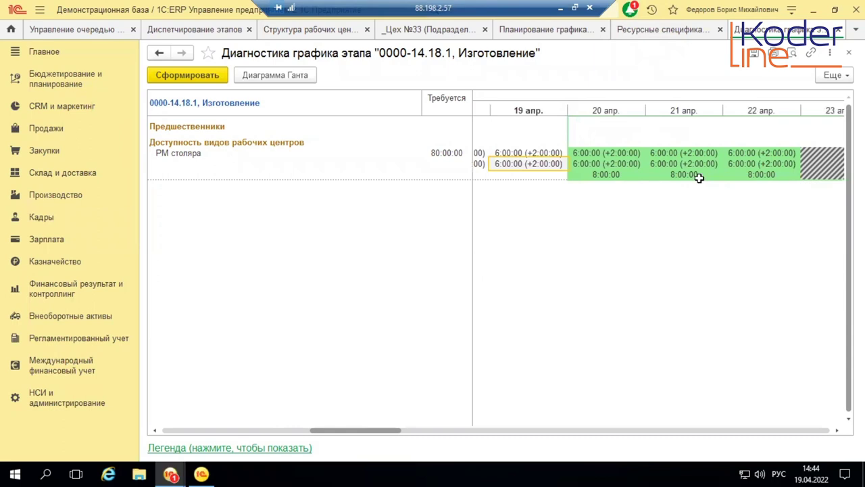
{"action": "left_click_drag", "start_coordinate": [361, 436], "coordinate": [633, 423]}
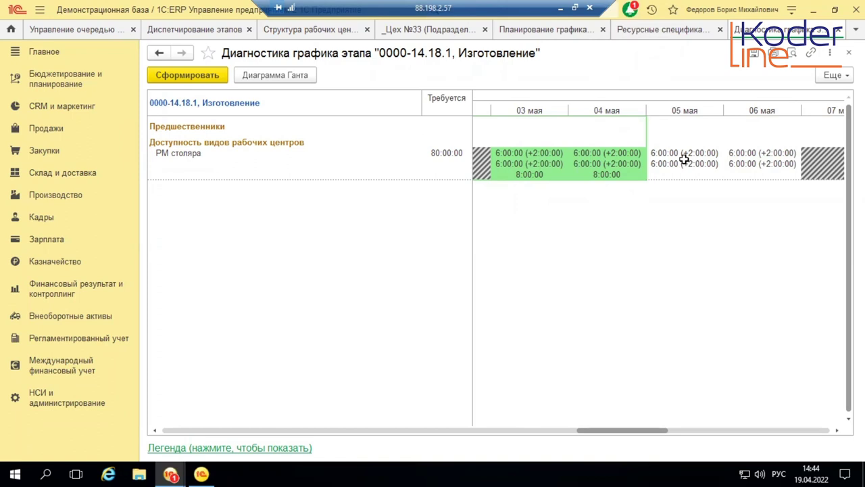
{"action": "left_click", "coordinate": [574, 164]}
{"action": "left_click", "coordinate": [505, 191]}
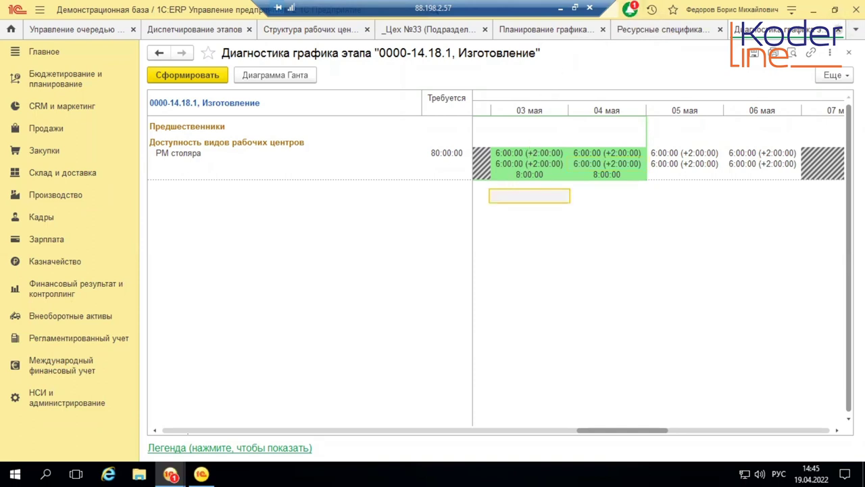
- Close the stage schedule diagnostics and close the order's schedule planning without saving the changes
{"action": "left_click", "coordinate": [849, 52]}
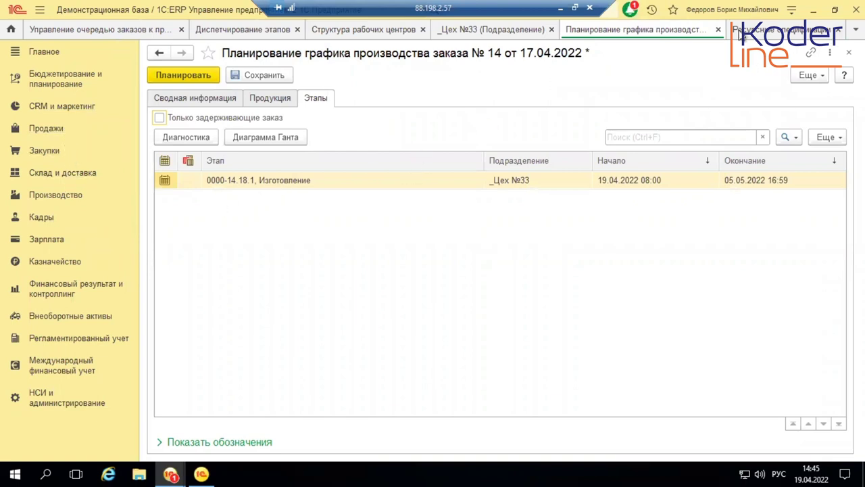
{"action": "left_click", "coordinate": [719, 30]}
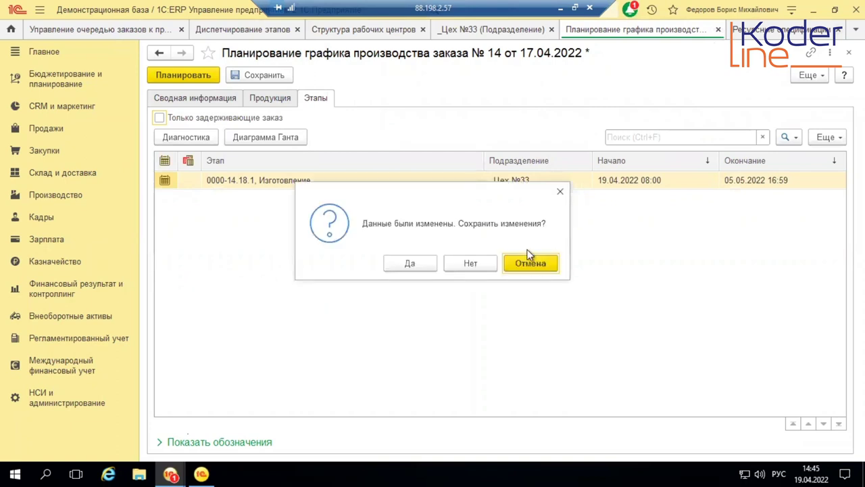
{"action": "left_click", "coordinate": [488, 266]}
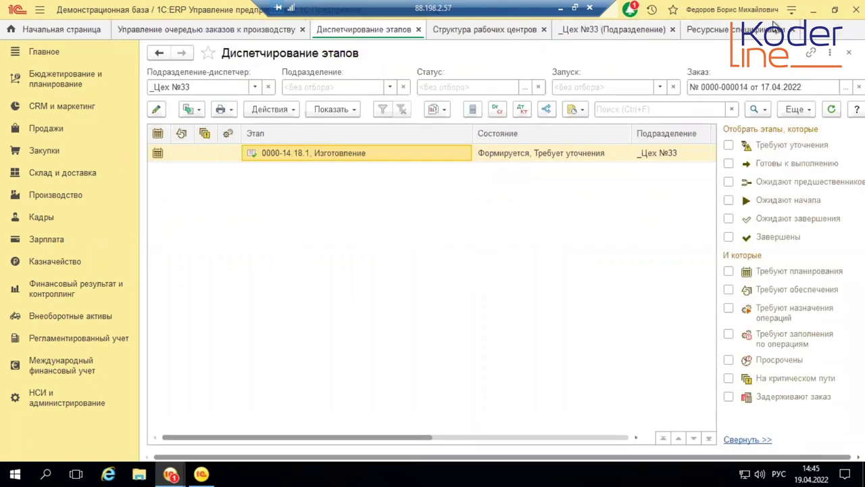
- Close the "_Цех №33" department card and the resource specifications list
{"action": "left_click", "coordinate": [622, 30]}
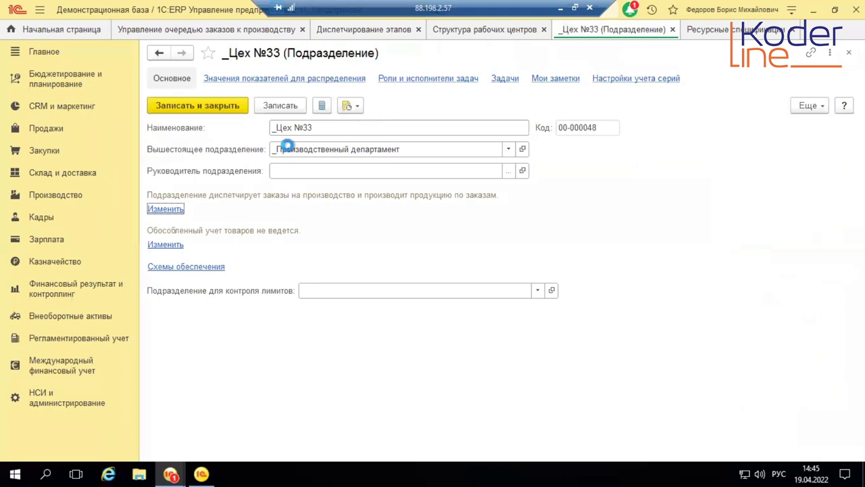
{"action": "left_click", "coordinate": [673, 29]}
{"action": "left_click", "coordinate": [664, 30]}
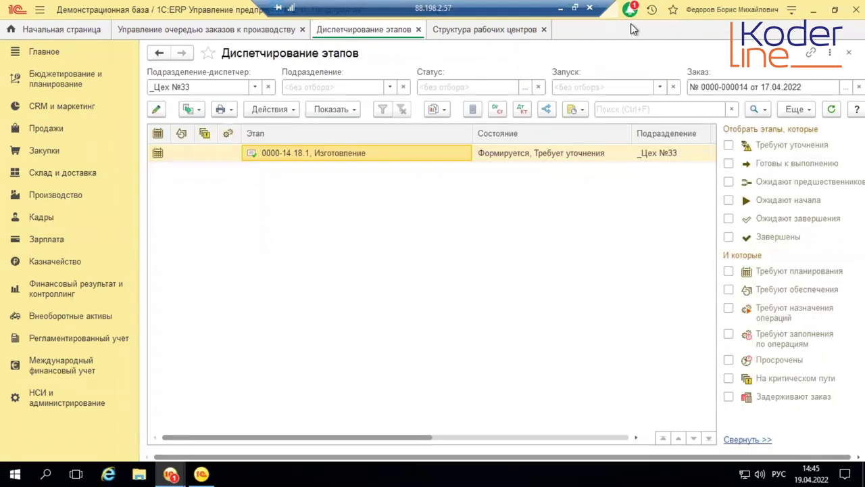
- Show the work center structure of the "_Цех №34 (неделя)" department and open its "РМ столяра" work center type
{"action": "left_click", "coordinate": [543, 30]}
{"action": "left_click", "coordinate": [56, 195]}
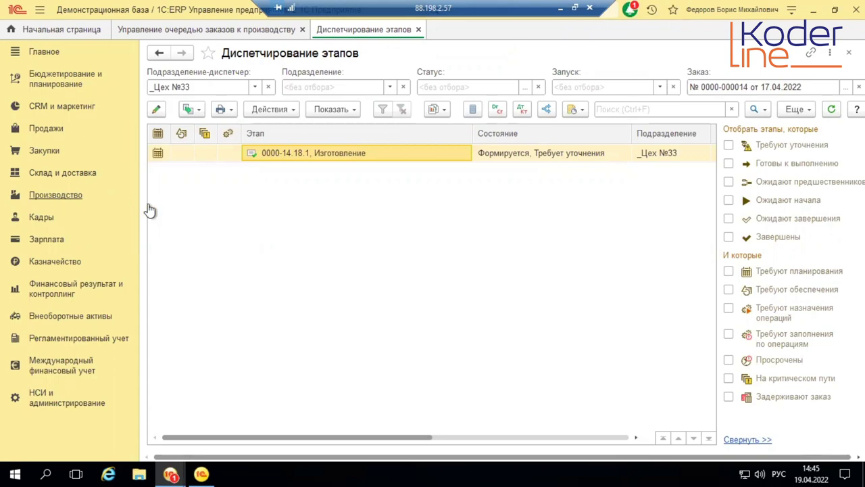
{"action": "left_click", "coordinate": [216, 190]}
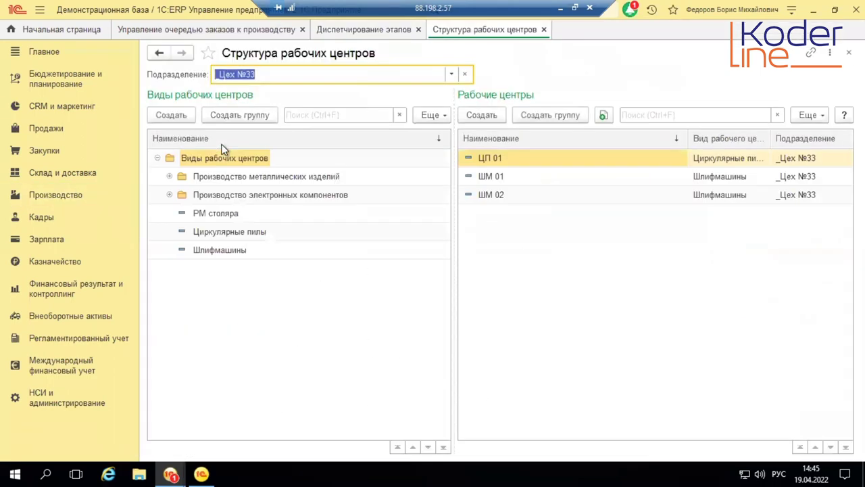
{"action": "left_click", "coordinate": [451, 73]}
{"action": "left_click", "coordinate": [304, 113]}
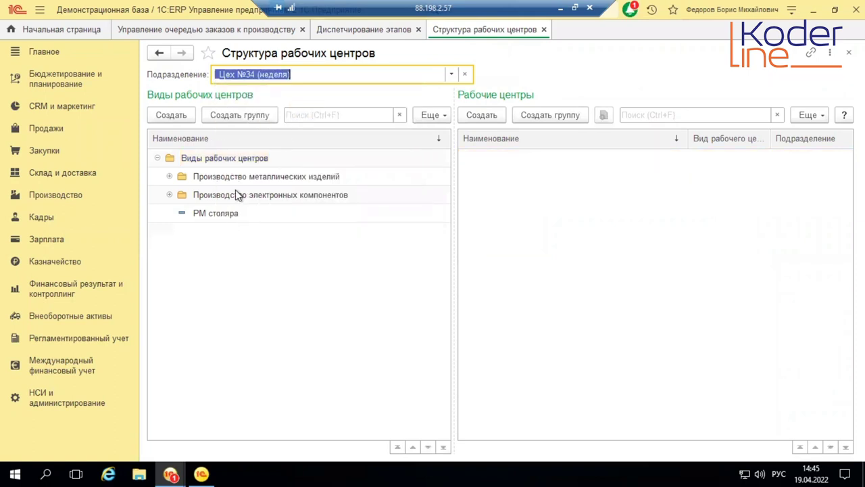
{"action": "double_click", "coordinate": [215, 213]}
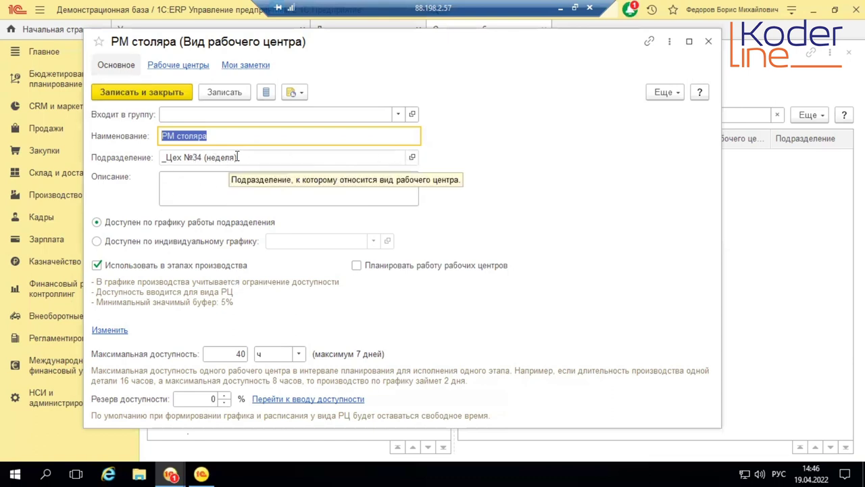
- Open the department card from the work center type, examine its planning interval in the make-to-order production parameters, and close the card
{"action": "left_click", "coordinate": [412, 157]}
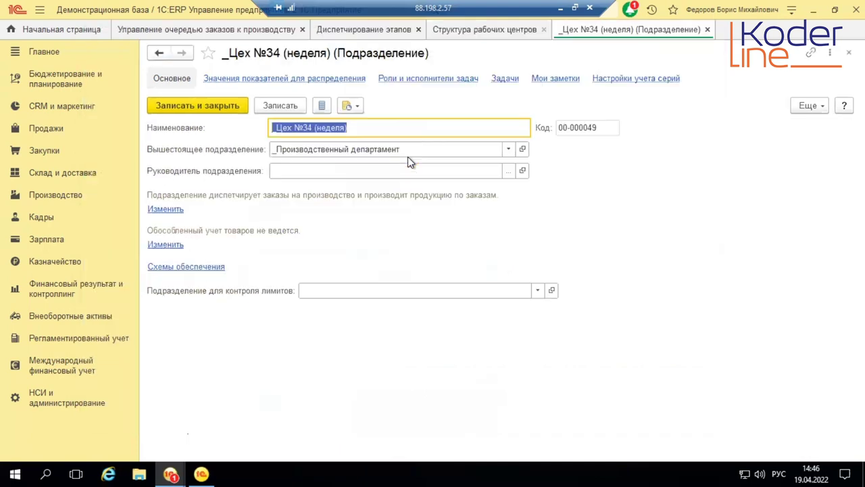
{"action": "left_click", "coordinate": [165, 209]}
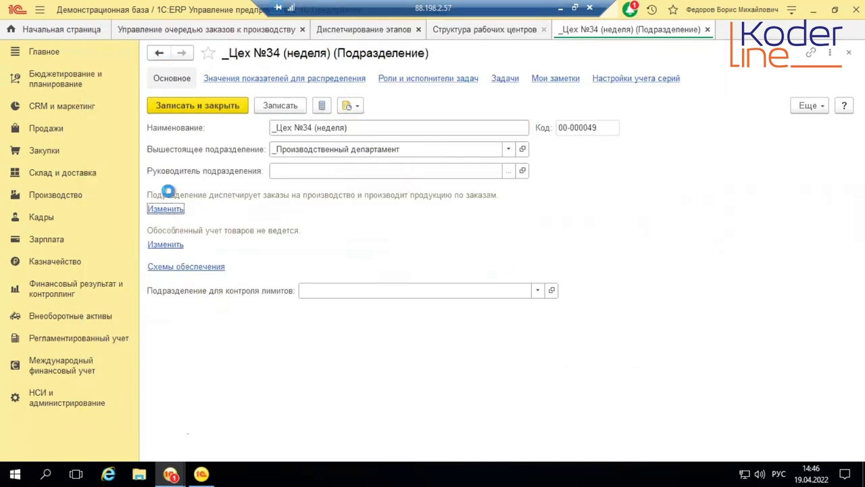
{"action": "left_click", "coordinate": [306, 114]}
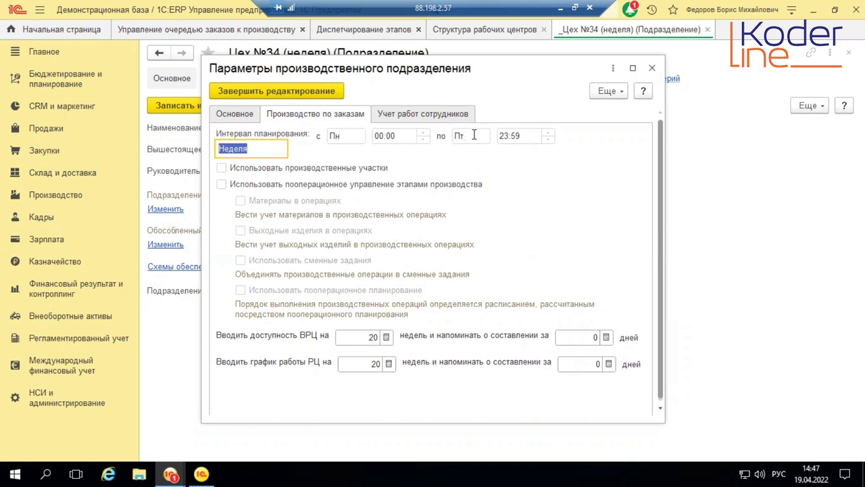
{"action": "left_click", "coordinate": [257, 150]}
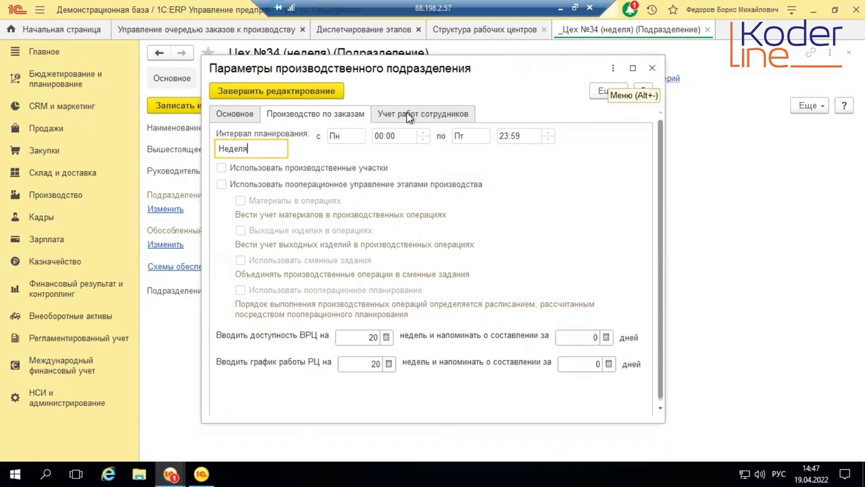
{"action": "left_click", "coordinate": [651, 69]}
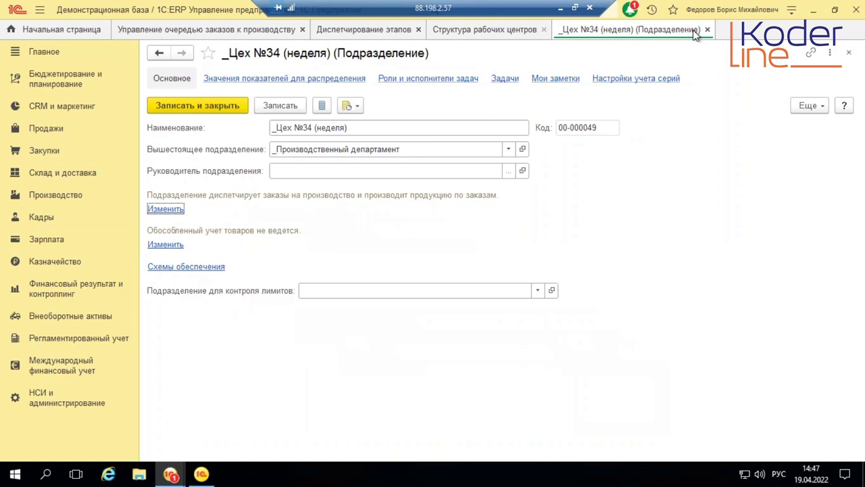
{"action": "left_click", "coordinate": [707, 29]}
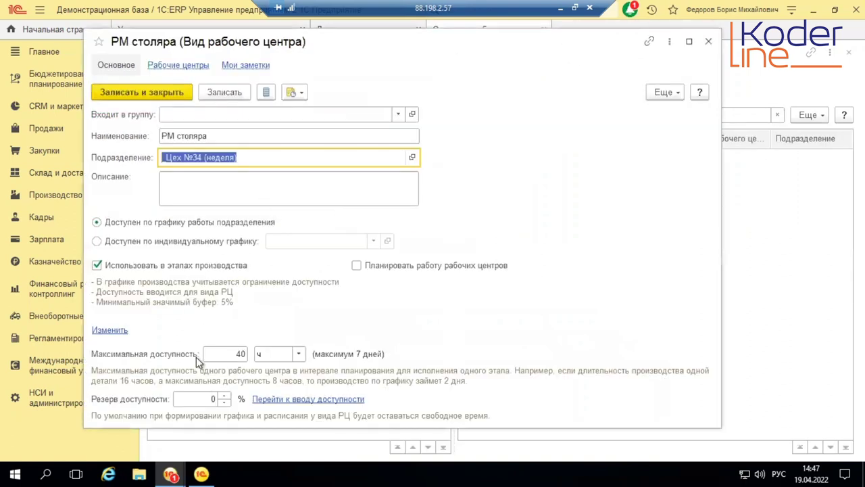
- Examine the maximum availability and minimum significant buffer of "РМ столяра", then close the card without saving
{"action": "double_click", "coordinate": [226, 353]}
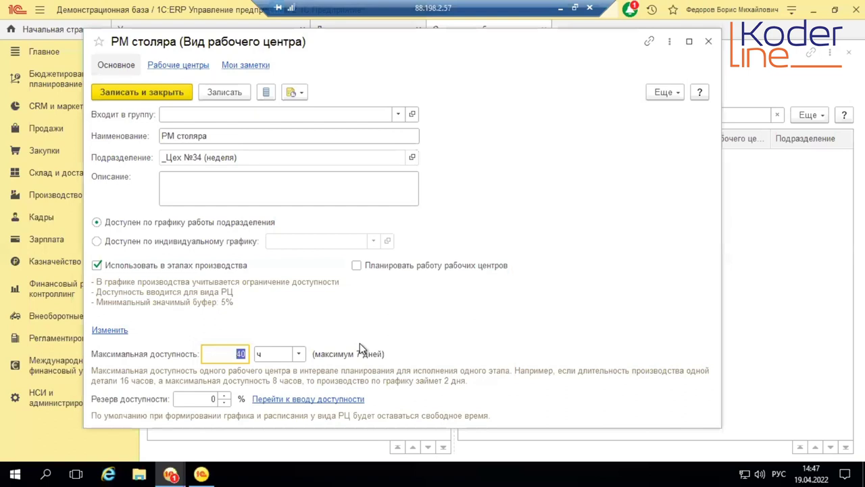
{"action": "left_click", "coordinate": [109, 331]}
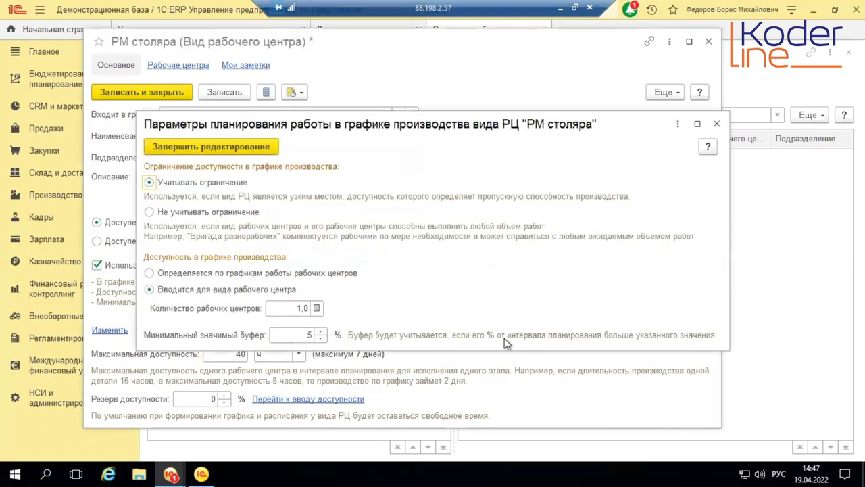
{"action": "left_click", "coordinate": [296, 336]}
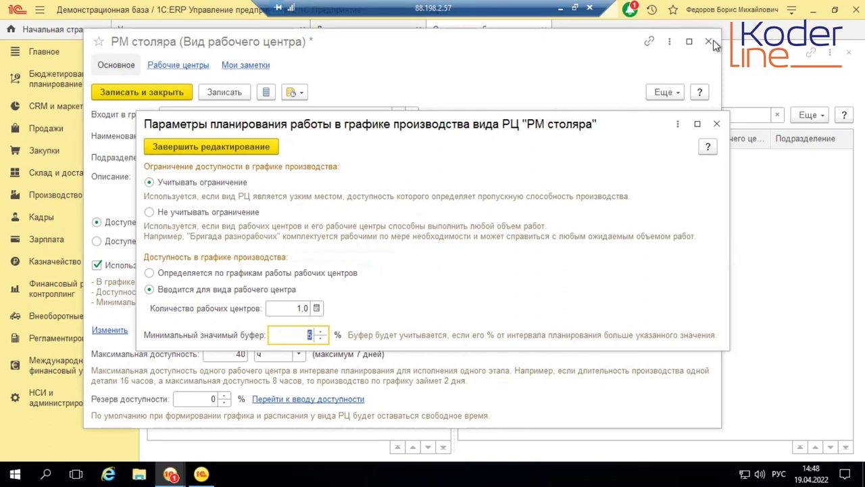
{"action": "left_click", "coordinate": [716, 123]}
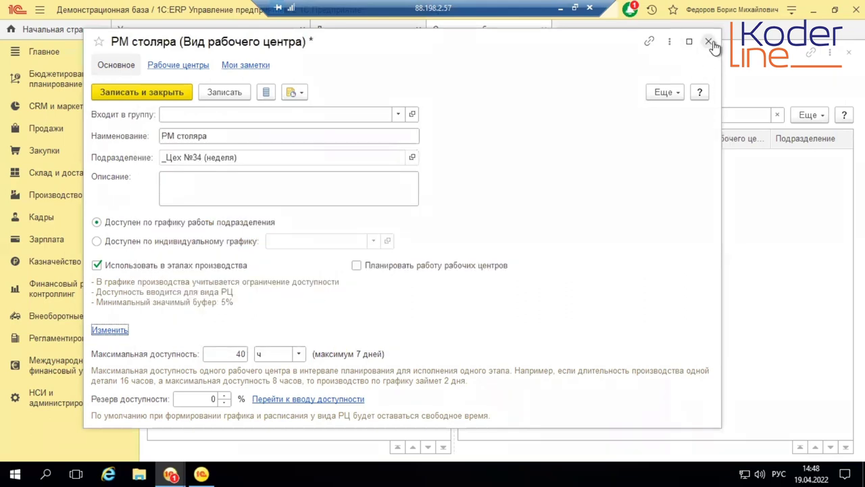
{"action": "left_click", "coordinate": [708, 41]}
{"action": "left_click", "coordinate": [443, 263]}
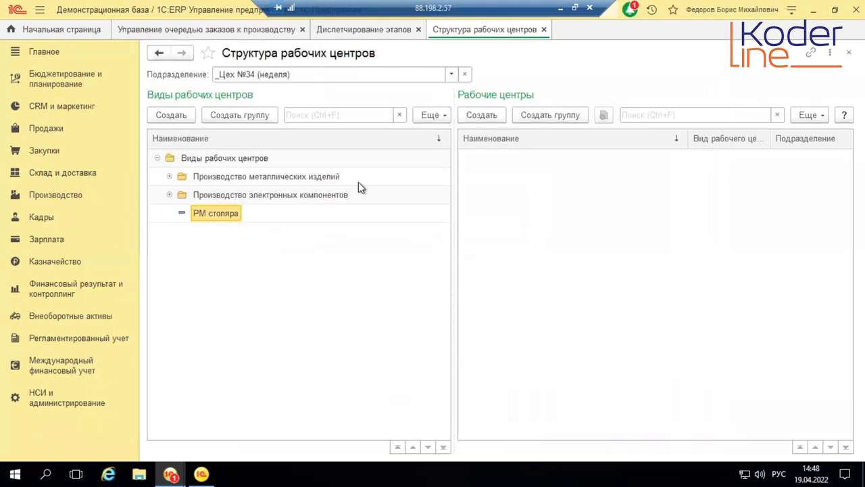
- Close the work center structure and the stage dispatching, and return to the production order queue
{"action": "left_click", "coordinate": [48, 196]}
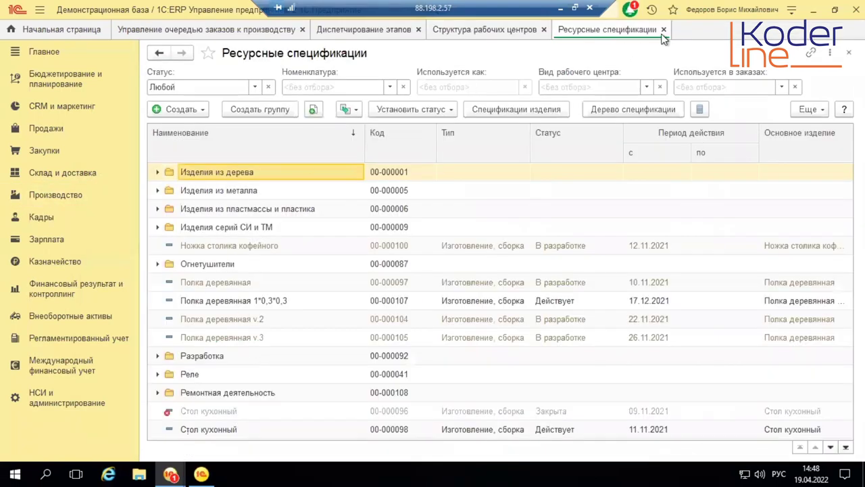
{"action": "left_click", "coordinate": [664, 30]}
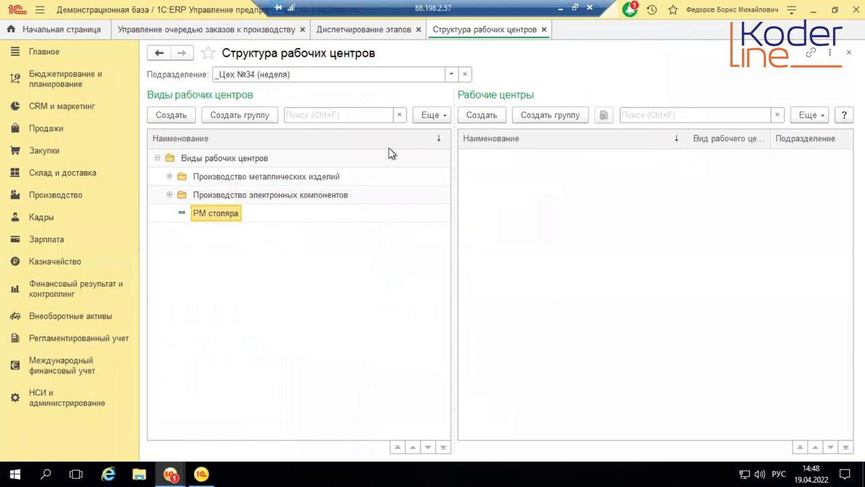
{"action": "left_click", "coordinate": [544, 30]}
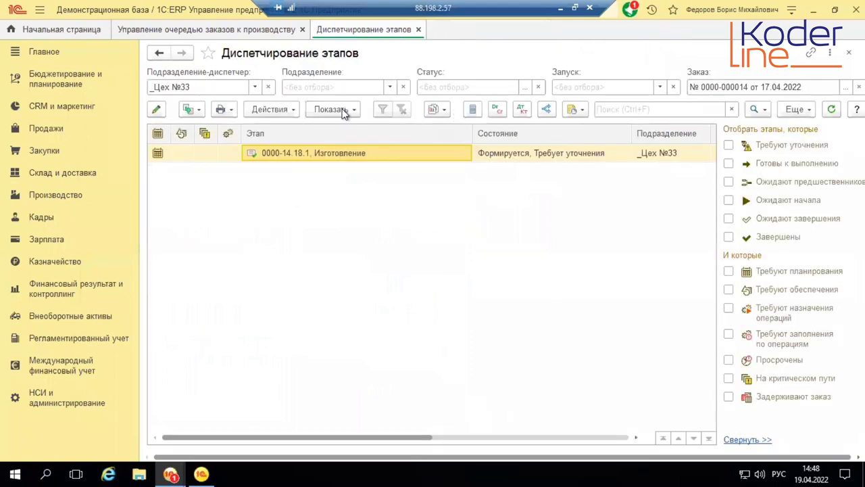
{"action": "left_click", "coordinate": [418, 30]}
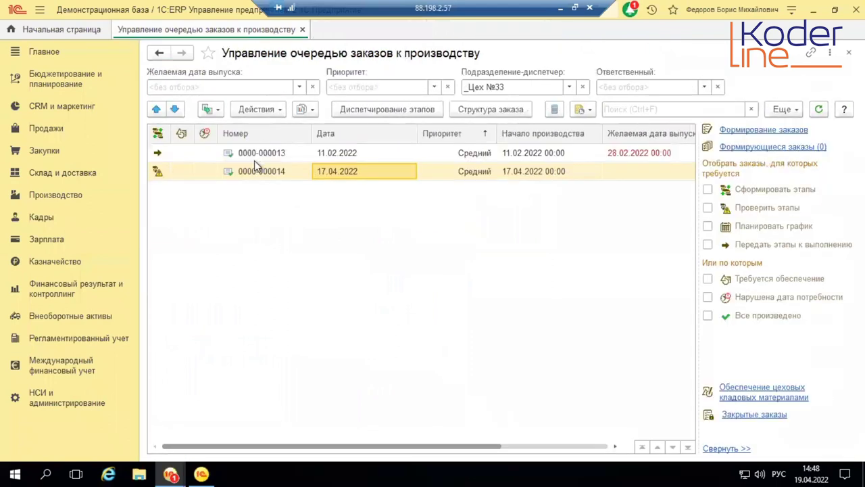
{"action": "left_click", "coordinate": [72, 201]}
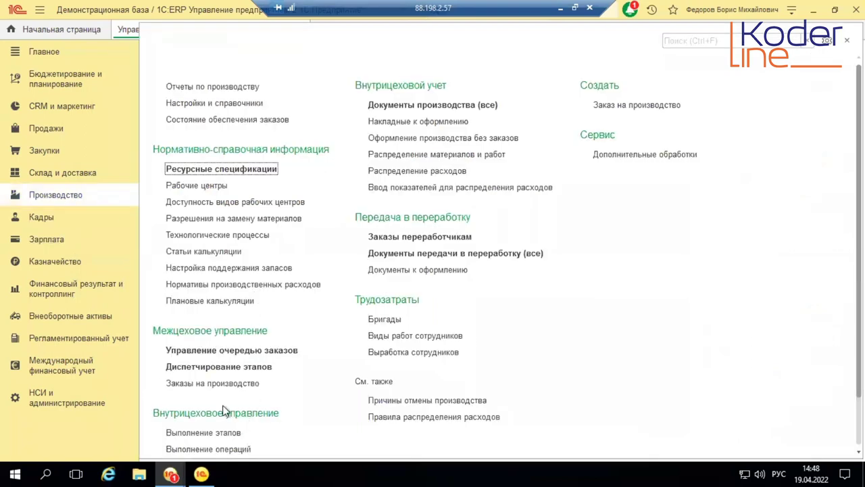
{"action": "left_click", "coordinate": [206, 352]}
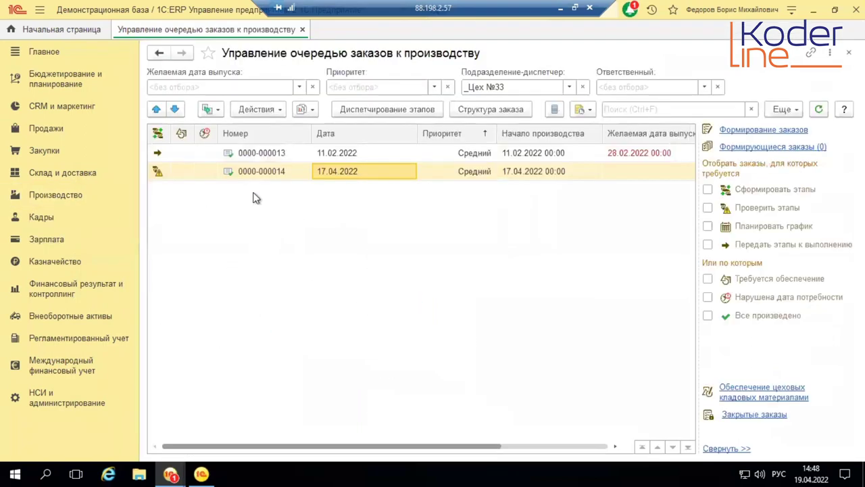
{"action": "double_click", "coordinate": [377, 174]}
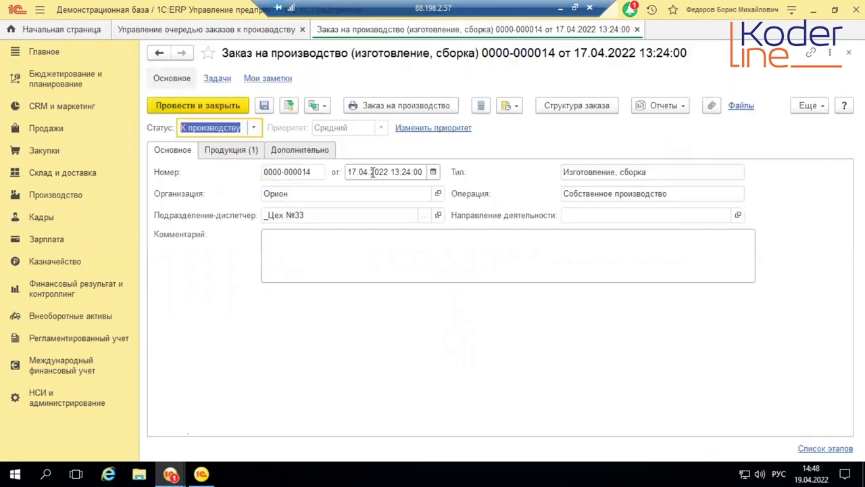
{"action": "left_click", "coordinate": [637, 29]}
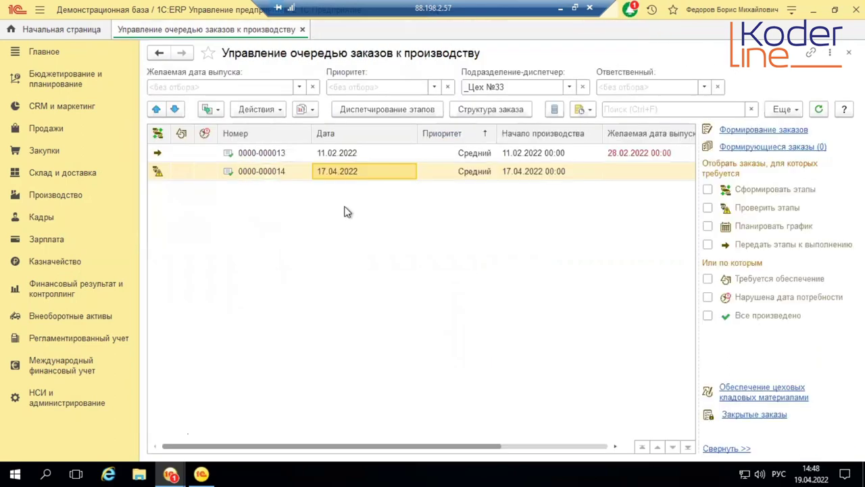
{"action": "right_click", "coordinate": [347, 174]}
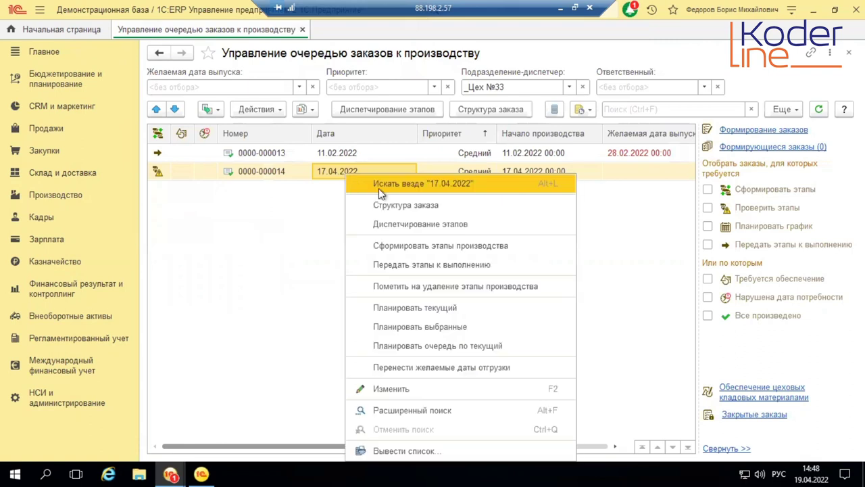
{"action": "left_click", "coordinate": [449, 285]}
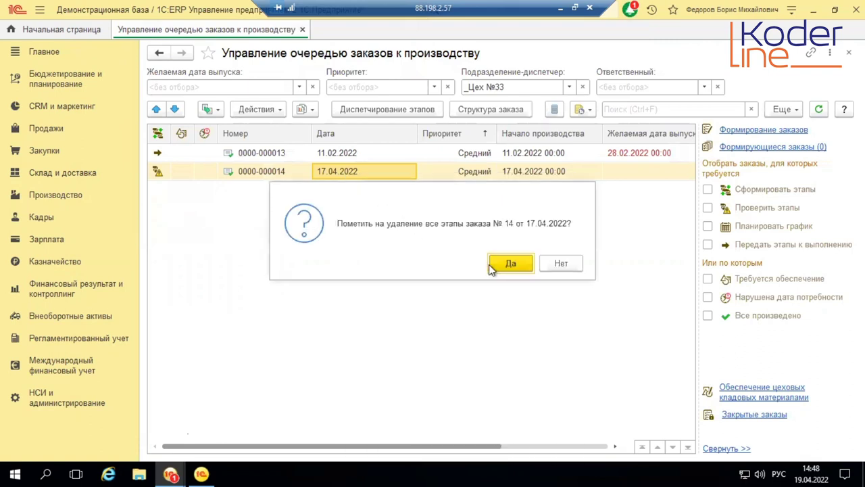
{"action": "left_click", "coordinate": [491, 266]}
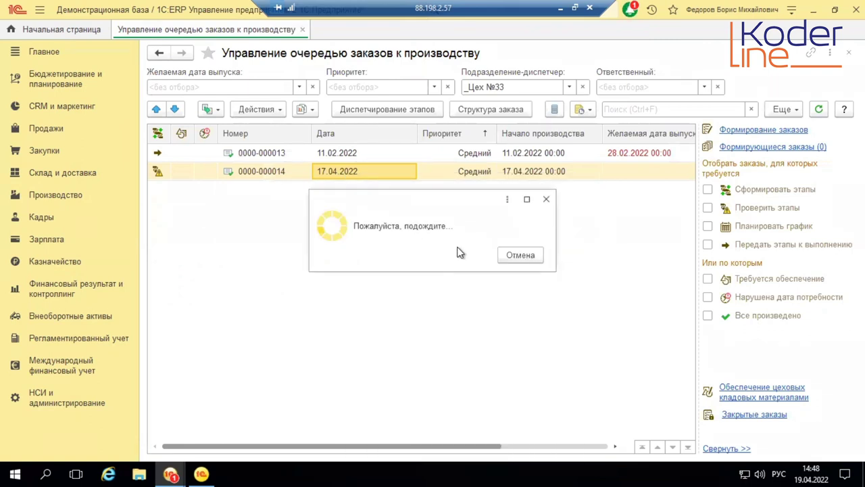
{"action": "double_click", "coordinate": [359, 173]}
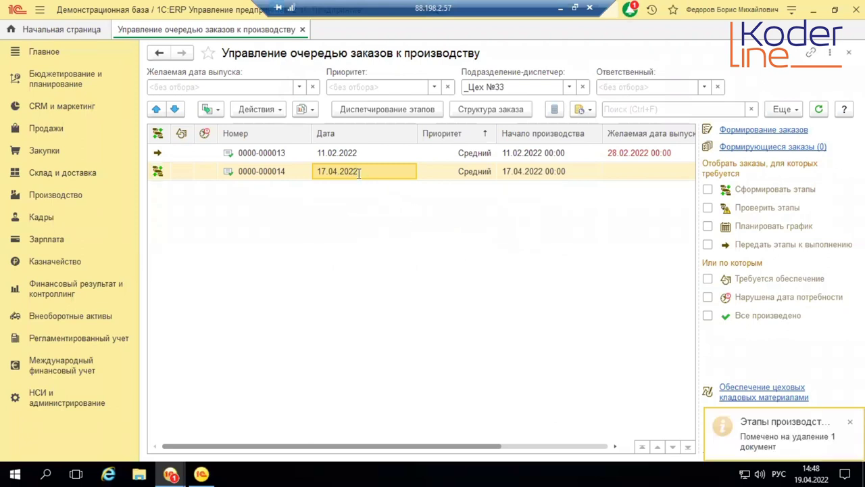
{"action": "left_click", "coordinate": [424, 215]}
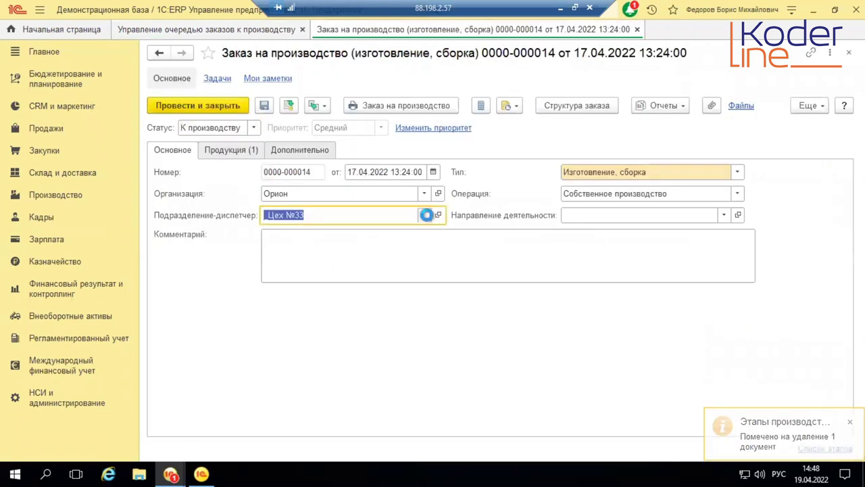
{"action": "double_click", "coordinate": [174, 288]}
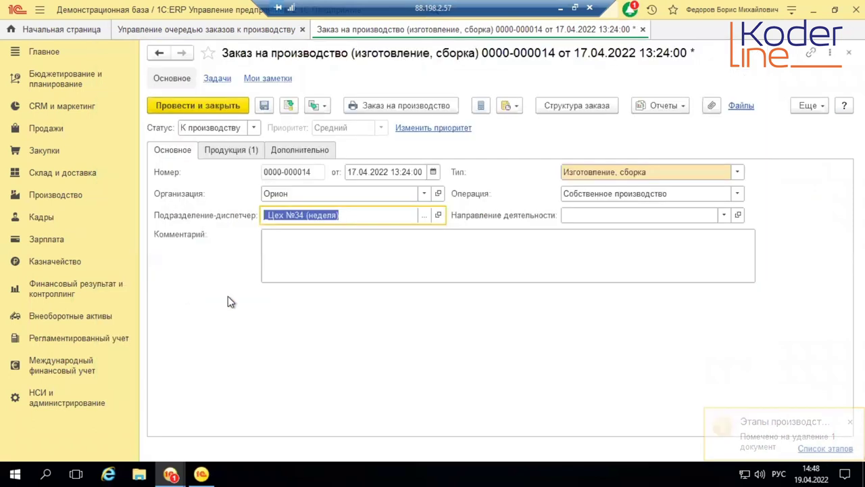
{"action": "left_click", "coordinate": [340, 264]}
- Set the specification of the order's product line to "Столик журнальный (34)" and open that specification
{"action": "left_click", "coordinate": [237, 150]}
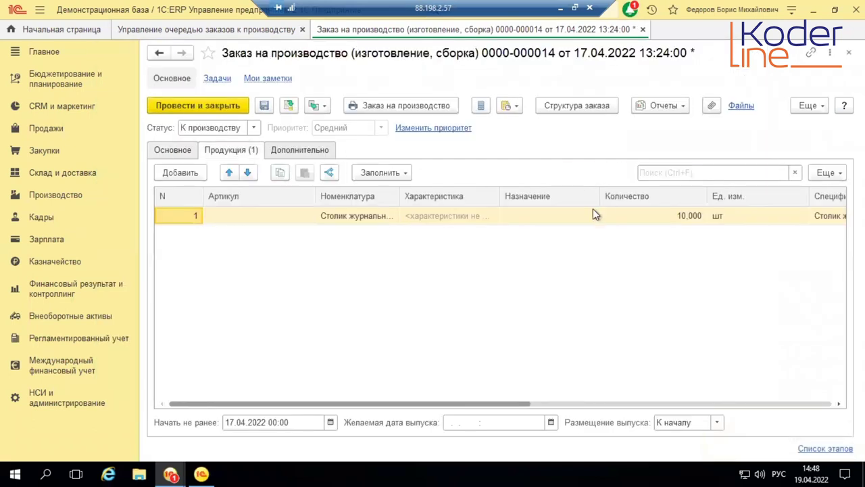
{"action": "left_click_drag", "start_coordinate": [446, 407], "coordinate": [662, 377]}
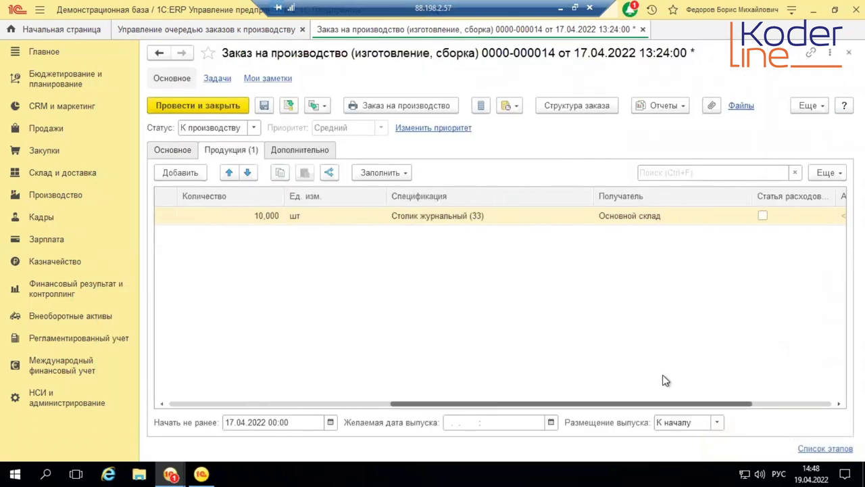
{"action": "left_click", "coordinate": [539, 215]}
{"action": "left_click", "coordinate": [539, 215]}
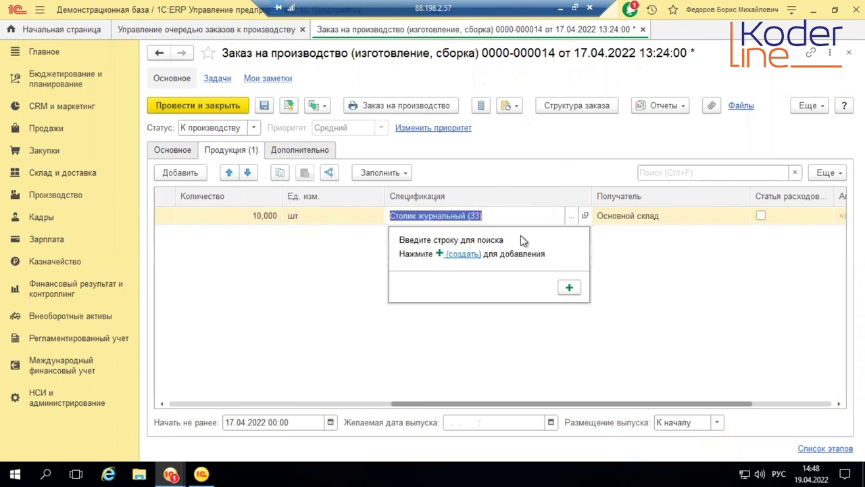
{"action": "left_click", "coordinate": [570, 215]}
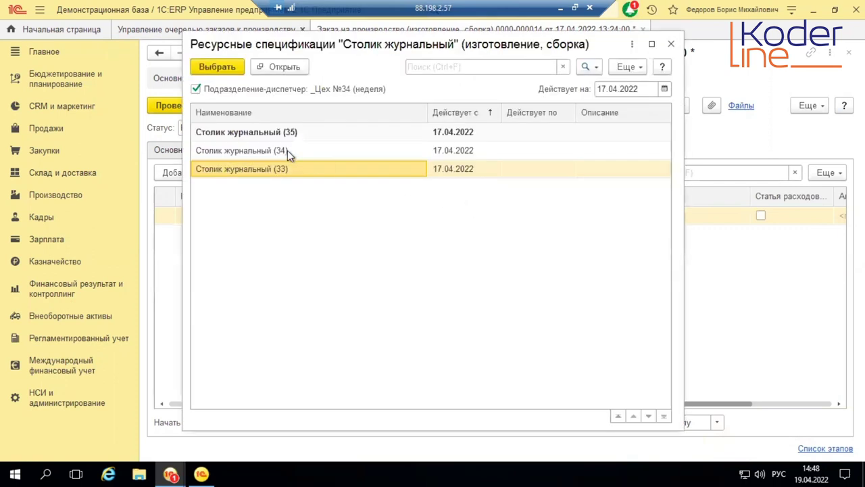
{"action": "double_click", "coordinate": [288, 150]}
{"action": "left_click", "coordinate": [566, 221]}
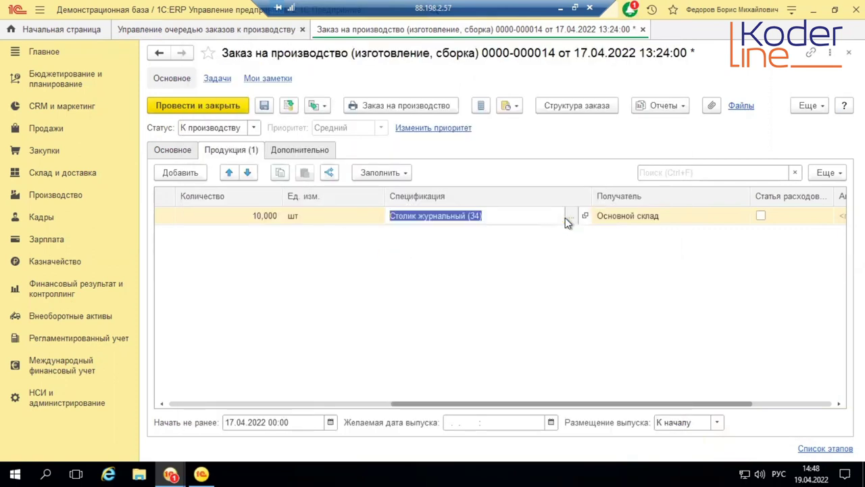
{"action": "left_click", "coordinate": [583, 215]}
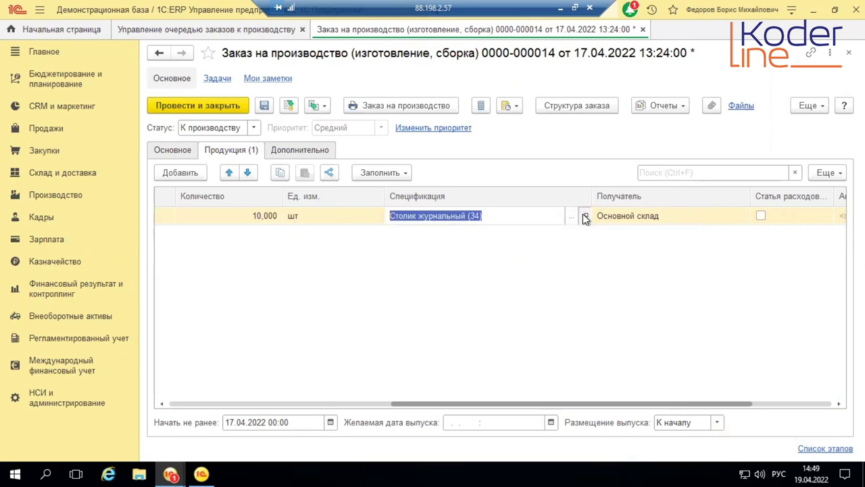
- Review the specification's materials and the "Изготовление" stage's duration, work center types and buffers, and close the specification
{"action": "left_click", "coordinate": [403, 184]}
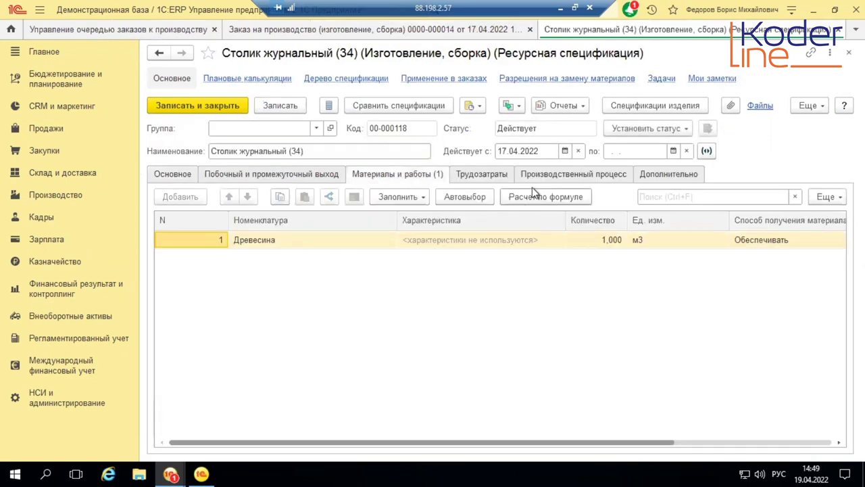
{"action": "left_click", "coordinate": [565, 175]}
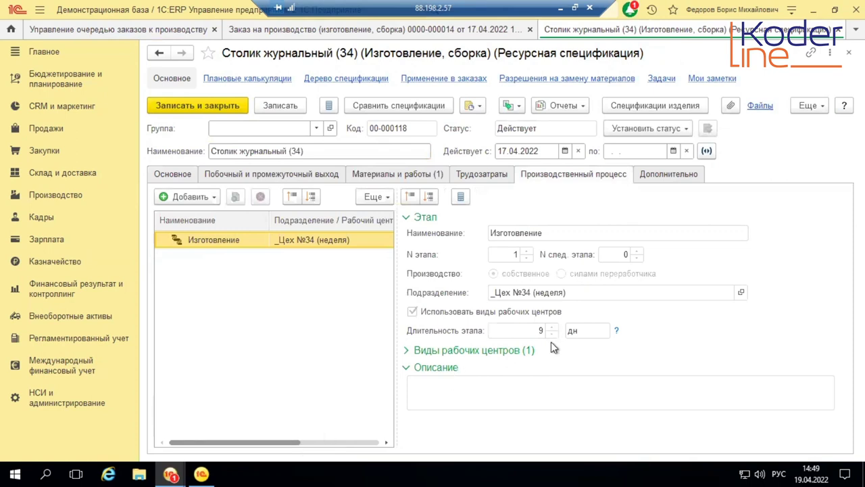
{"action": "left_click", "coordinate": [502, 351]}
{"action": "scroll", "coordinate": [643, 345], "scroll_direction": "down", "scroll_amount": 3}
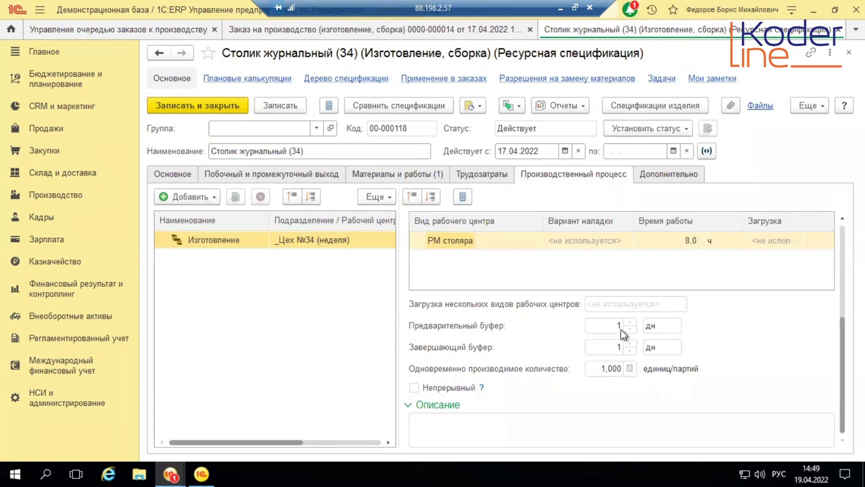
{"action": "mouse_move", "coordinate": [623, 329]}
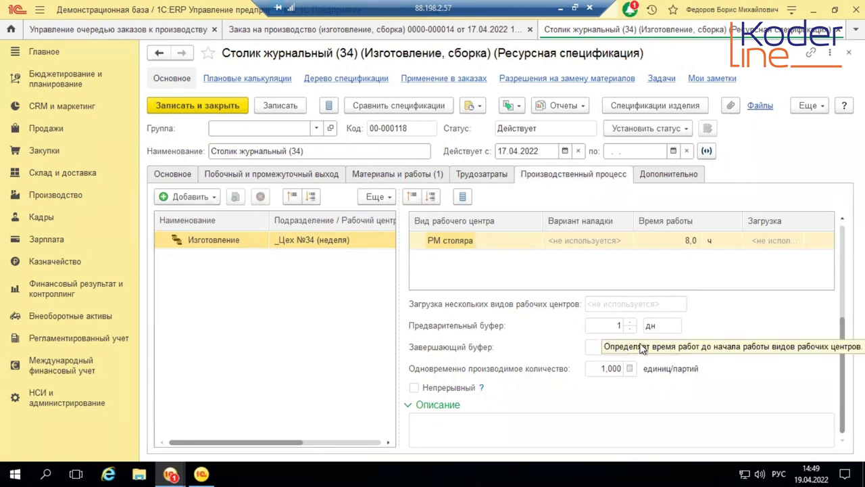
{"action": "scroll", "coordinate": [680, 323], "scroll_direction": "up", "scroll_amount": 3}
{"action": "scroll", "coordinate": [680, 322], "scroll_direction": "up", "scroll_amount": 3}
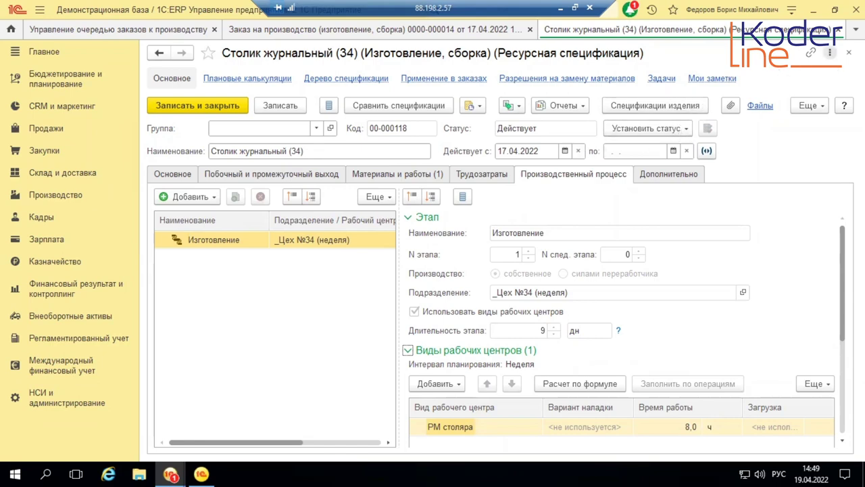
{"action": "left_click", "coordinate": [849, 52]}
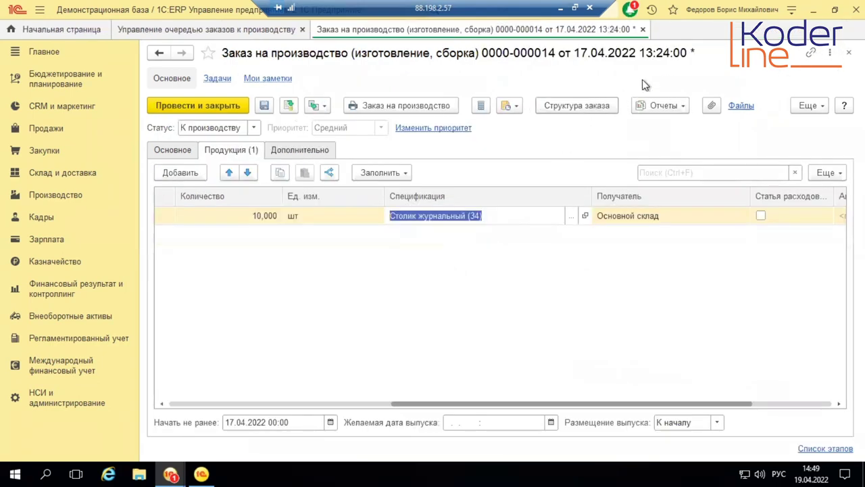
{"action": "left_click", "coordinate": [230, 106]}
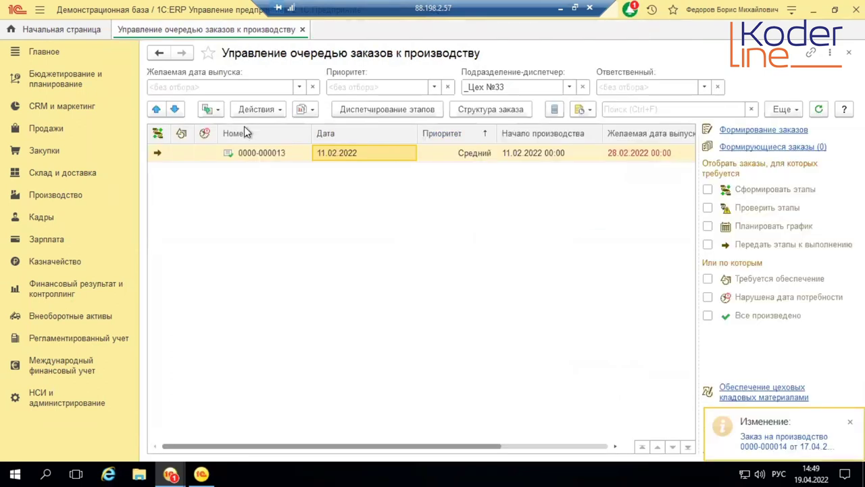
{"action": "right_click", "coordinate": [344, 160]}
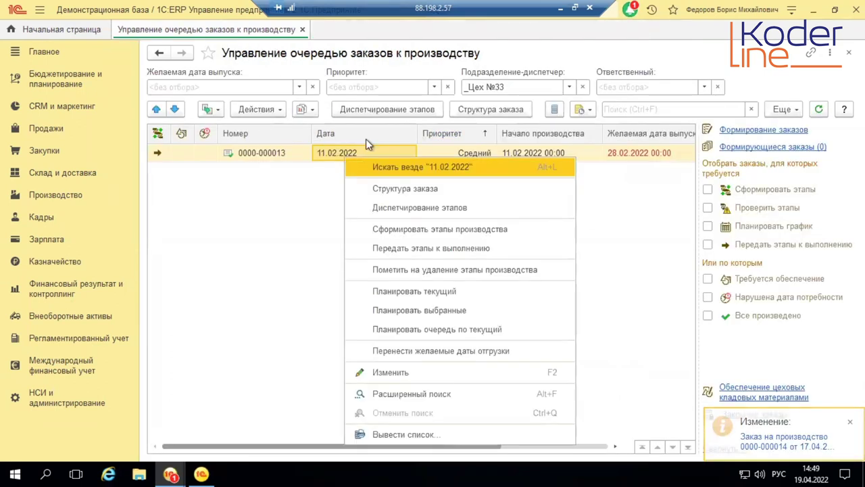
{"action": "left_click", "coordinate": [561, 87]}
{"action": "left_click", "coordinate": [514, 107]}
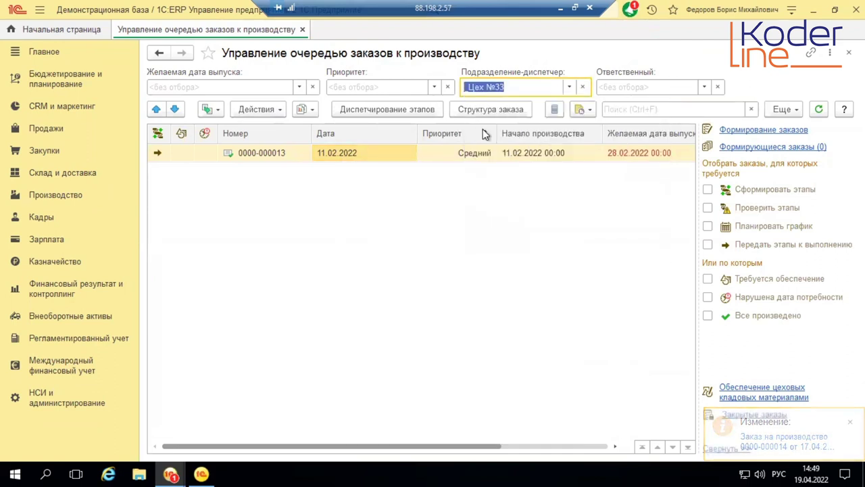
{"action": "right_click", "coordinate": [353, 165]}
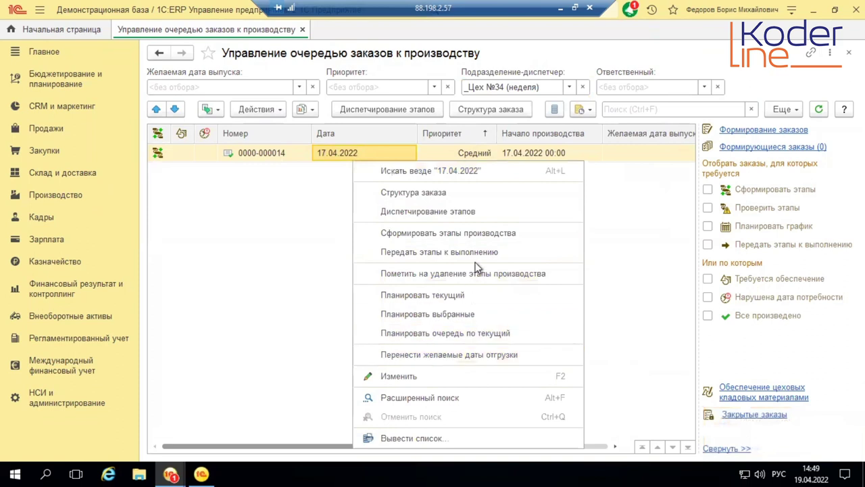
{"action": "left_click", "coordinate": [485, 232]}
{"action": "left_click", "coordinate": [376, 154]}
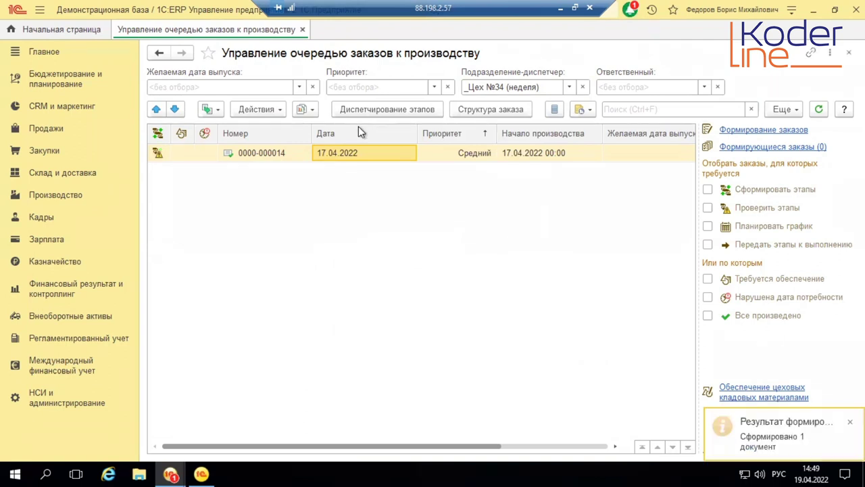
- From the order's stage dispatching, plan its production schedule with the availability reserve and full replanning enabled
{"action": "left_click", "coordinate": [388, 109]}
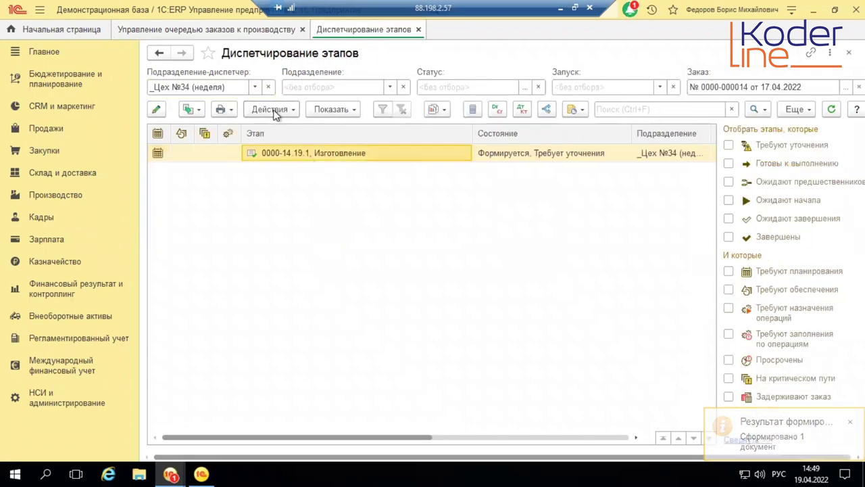
{"action": "left_click", "coordinate": [272, 111]}
{"action": "left_click", "coordinate": [297, 128]}
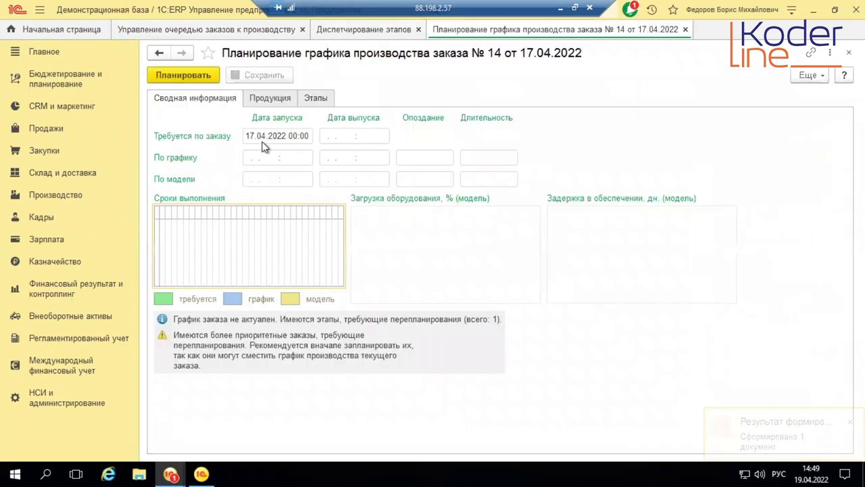
{"action": "left_click", "coordinate": [188, 78]}
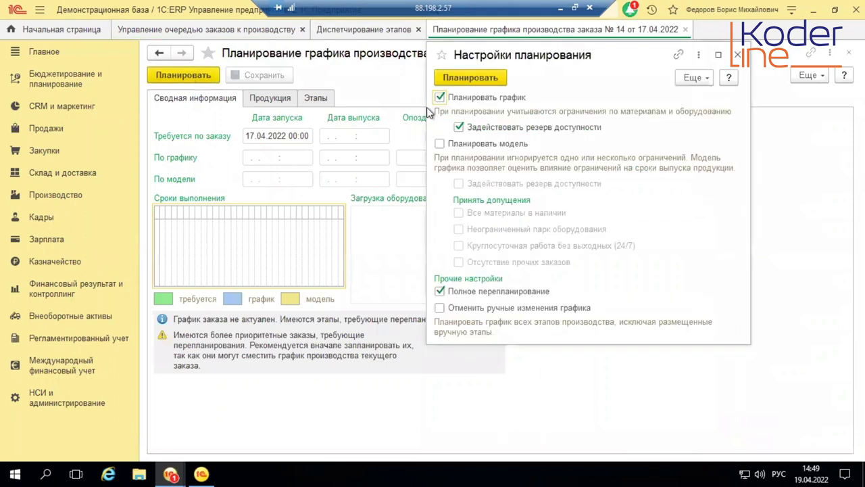
{"action": "left_click", "coordinate": [471, 78]}
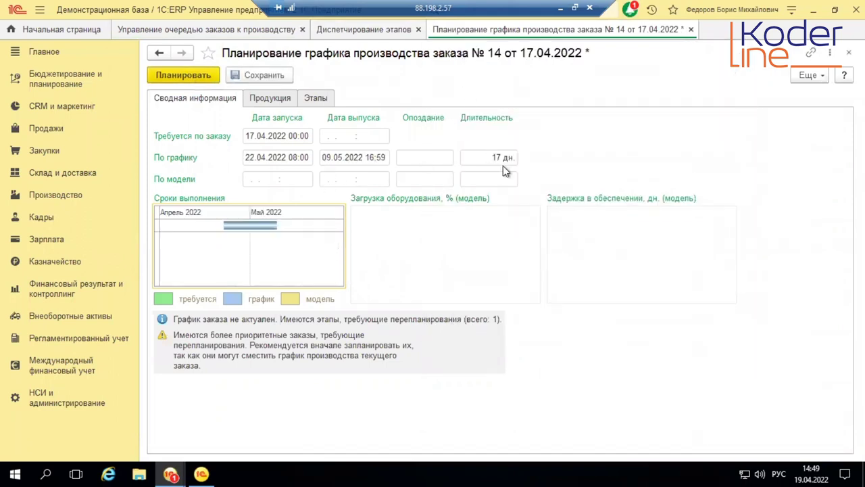
- Check the planned product line and open the schedule diagnostics for stage "0000-14.19.1, Изготовление"
{"action": "left_click", "coordinate": [270, 98]}
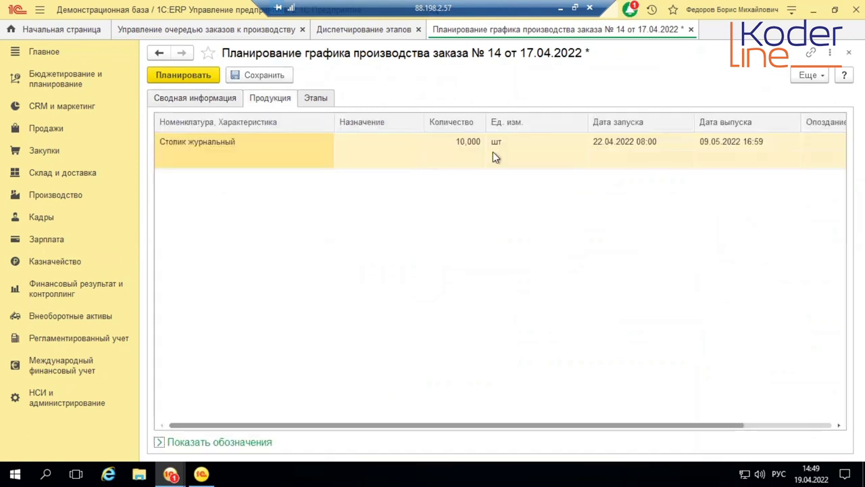
{"action": "left_click", "coordinate": [462, 153]}
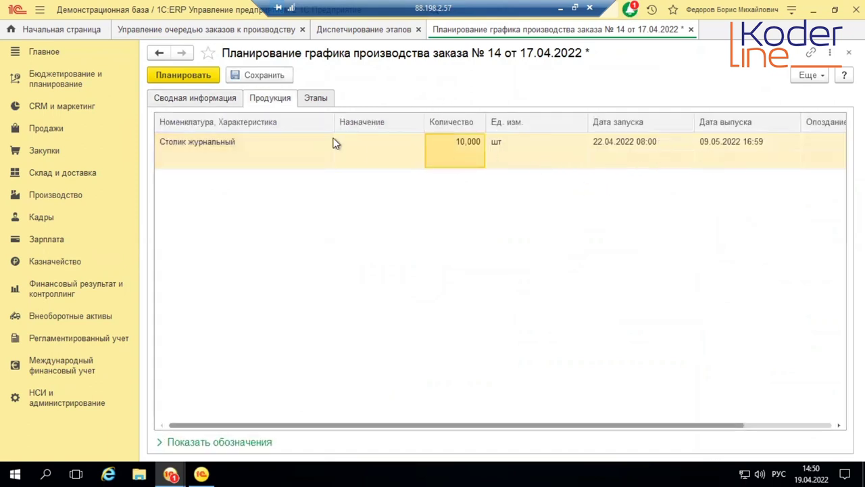
{"action": "left_click", "coordinate": [316, 98]}
{"action": "left_click", "coordinate": [202, 138]}
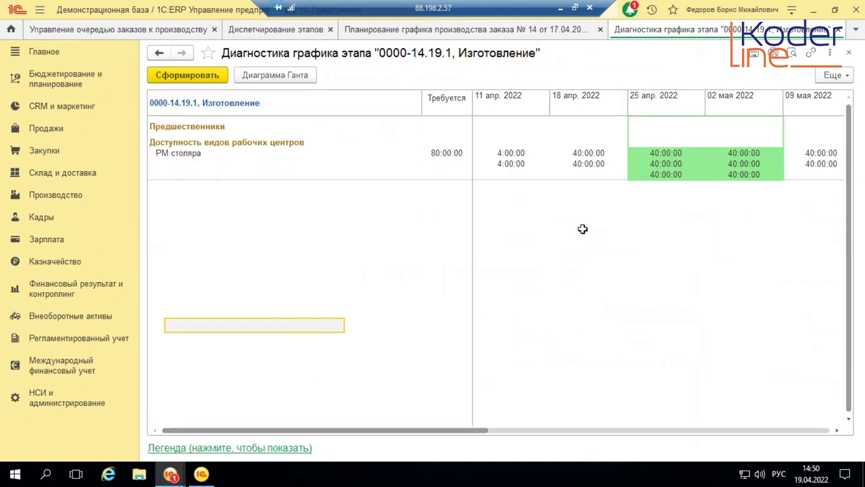
- Examine the weekly availability and use of "РМ столяра" around the scheduled weeks, and close the stage diagnostics
{"action": "left_click", "coordinate": [685, 170]}
{"action": "left_click", "coordinate": [746, 172]}
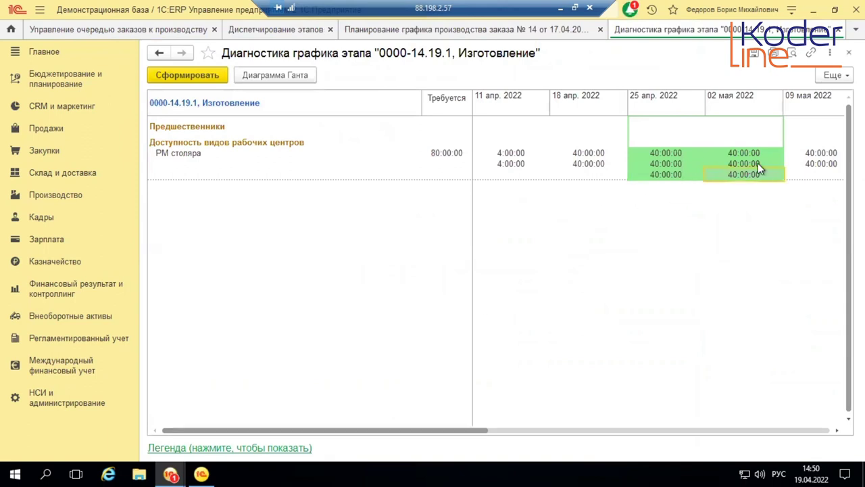
{"action": "left_click", "coordinate": [701, 163]}
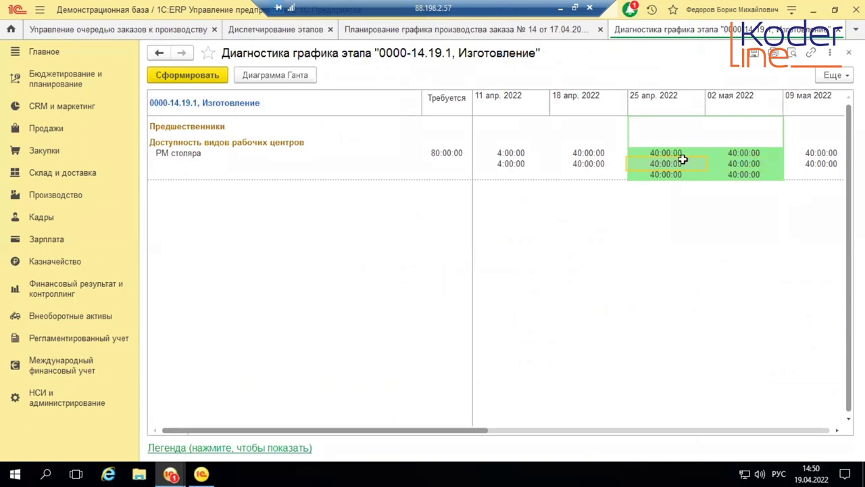
{"action": "left_click_drag", "start_coordinate": [430, 431], "coordinate": [363, 432]}
{"action": "left_click", "coordinate": [584, 154]}
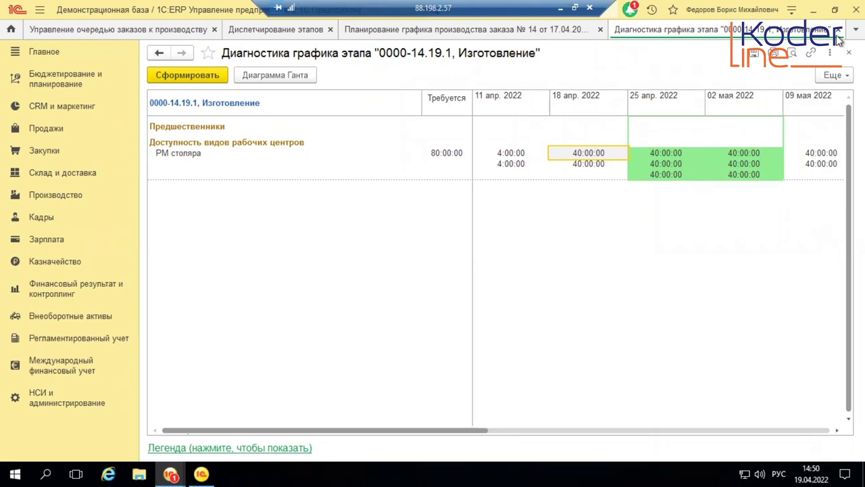
{"action": "left_click", "coordinate": [839, 31]}
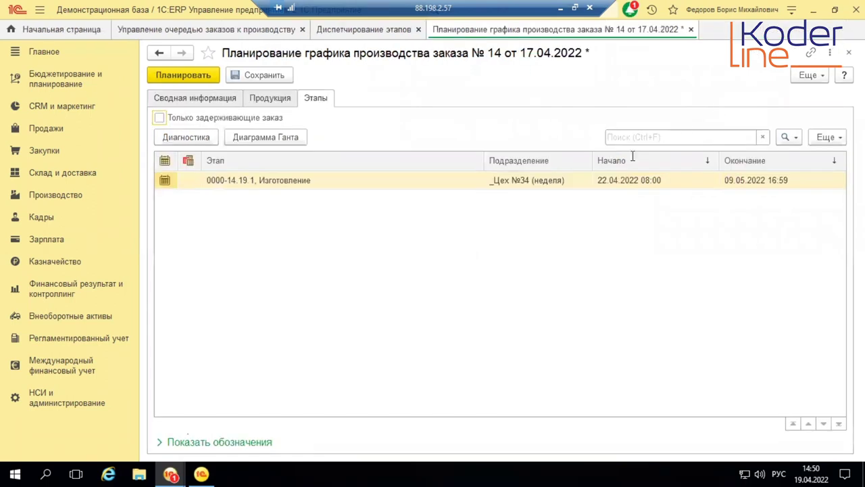
- Open the work center type "РМ столяра" from the work center structure
{"action": "left_click", "coordinate": [66, 196]}
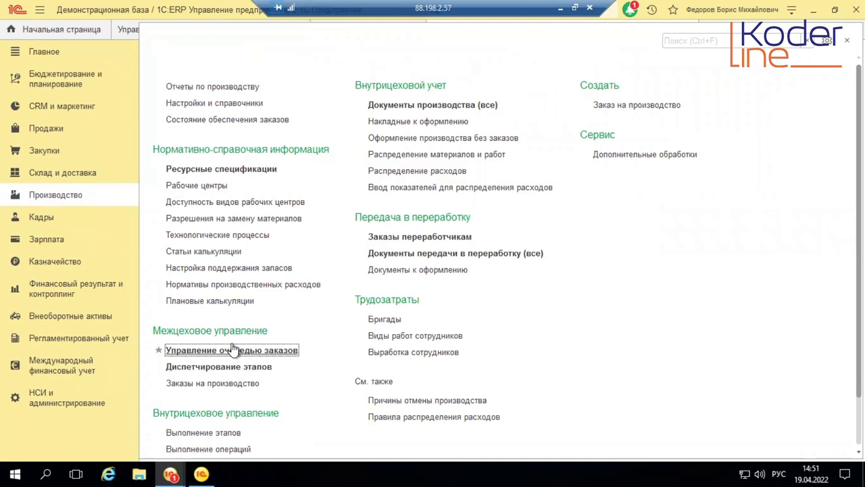
{"action": "left_click", "coordinate": [196, 185]}
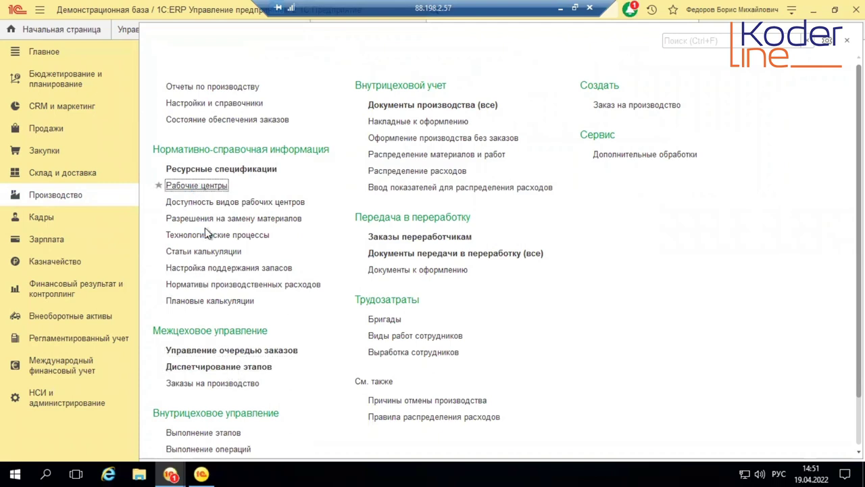
{"action": "double_click", "coordinate": [217, 215]}
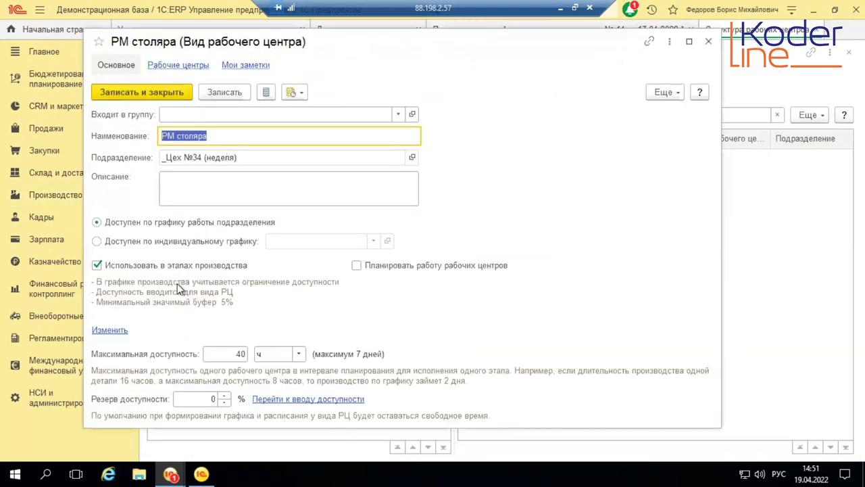
- Set the minimum significant buffer of "РМ столяра" to 50% in its planning parameters and save the work center type
{"action": "left_click", "coordinate": [110, 330]}
{"action": "double_click", "coordinate": [291, 334]}
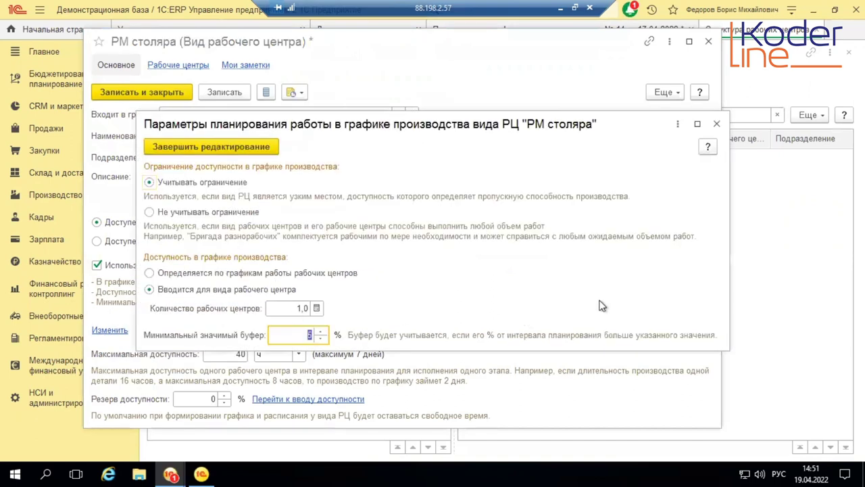
{"action": "type", "text": "8"}
{"action": "type", "text": "0"}
{"action": "key", "text": "BackSpace"}
{"action": "key", "text": "BackSpace"}
{"action": "type", "text": "0"}
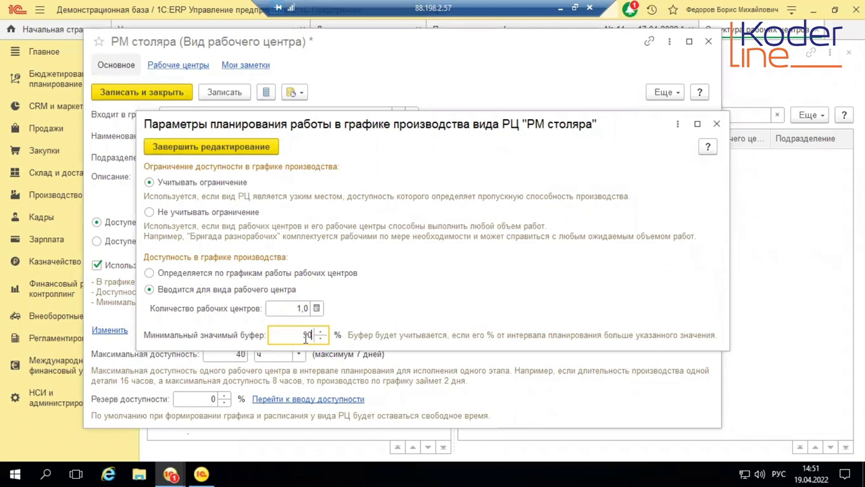
{"action": "left_click", "coordinate": [224, 147]}
{"action": "left_click", "coordinate": [133, 93]}
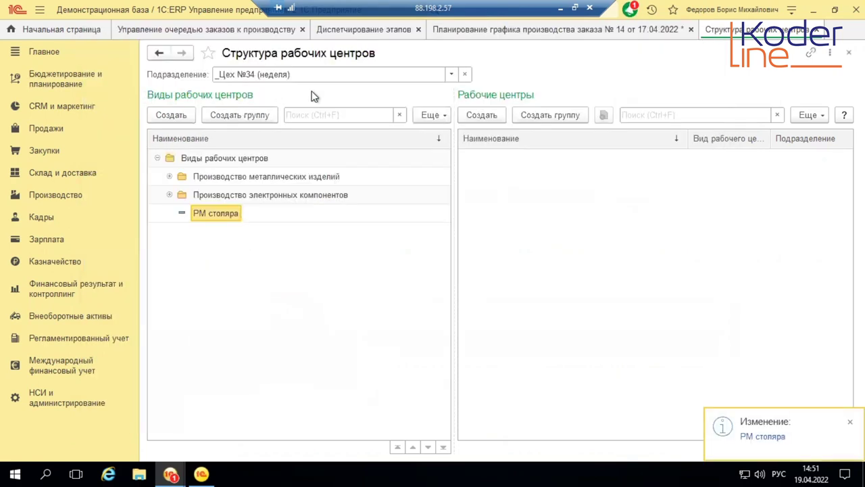
- Return to the schedule planning of order 14 and replan it with the same planning settings
{"action": "left_click", "coordinate": [625, 31]}
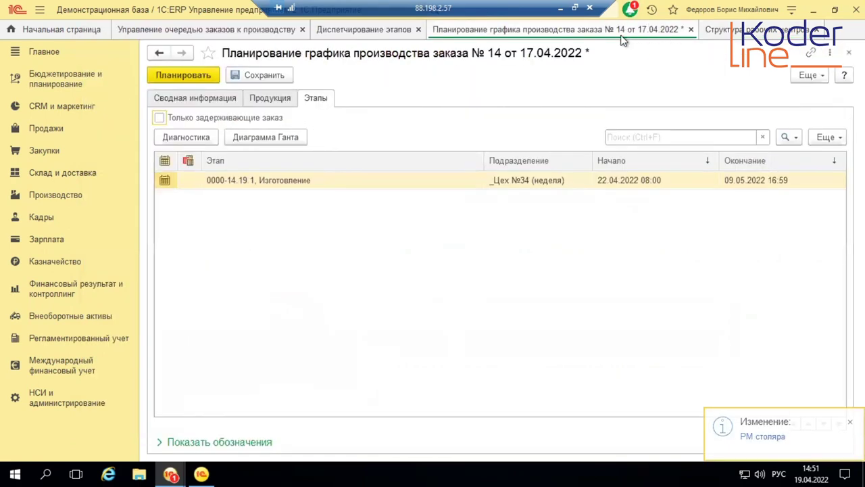
{"action": "left_click", "coordinate": [184, 74]}
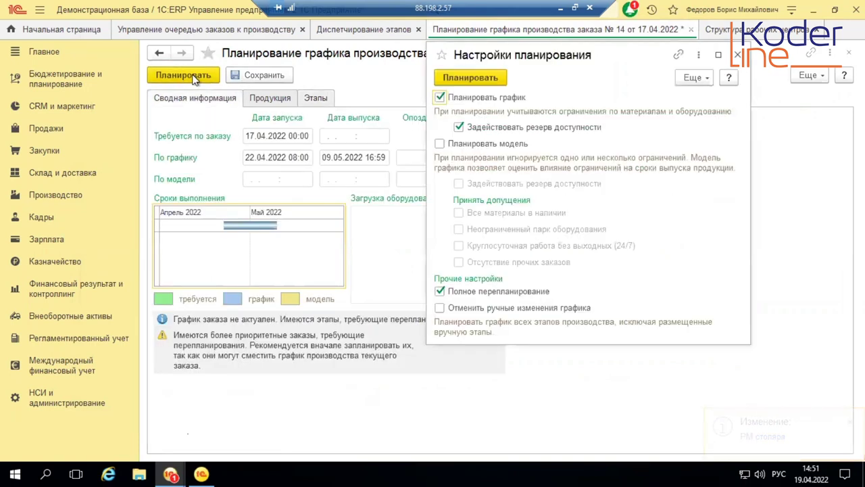
{"action": "left_click", "coordinate": [466, 80]}
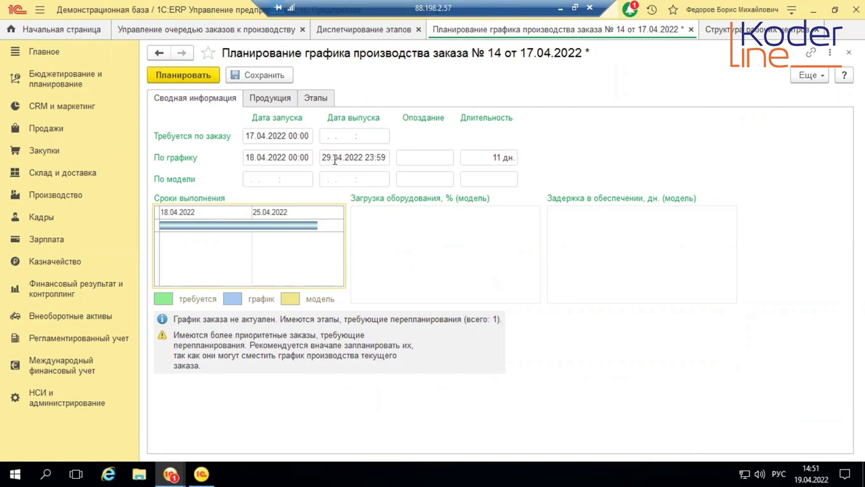
- Open the diagnostics of stage "0000-14.19.1, Изготовление" and examine the replanned weeks and neighbouring buffer intervals for "РМ столяра"
{"action": "left_click", "coordinate": [325, 102]}
{"action": "left_click", "coordinate": [210, 135]}
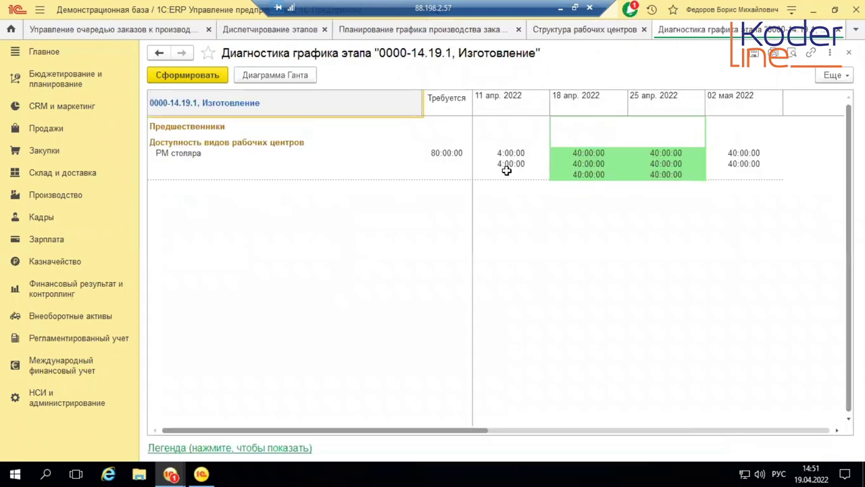
{"action": "left_click", "coordinate": [556, 214]}
{"action": "left_click_drag", "start_coordinate": [579, 169], "coordinate": [676, 168]}
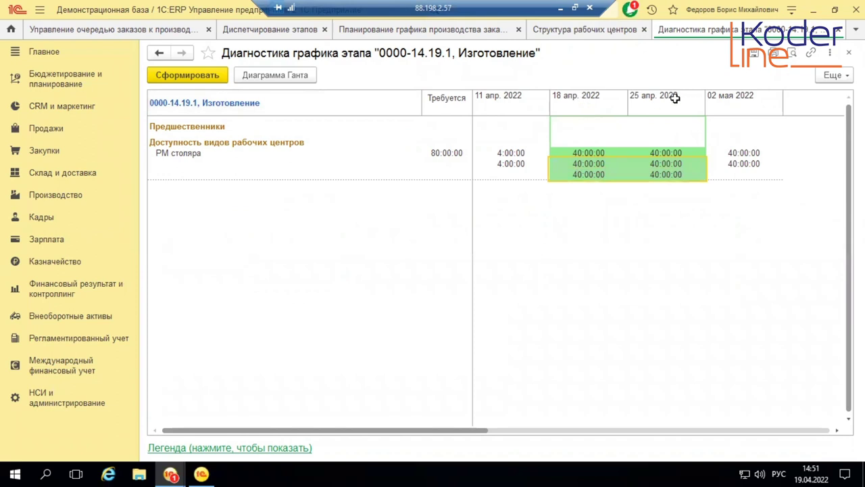
{"action": "left_click_drag", "start_coordinate": [674, 96], "coordinate": [605, 96]}
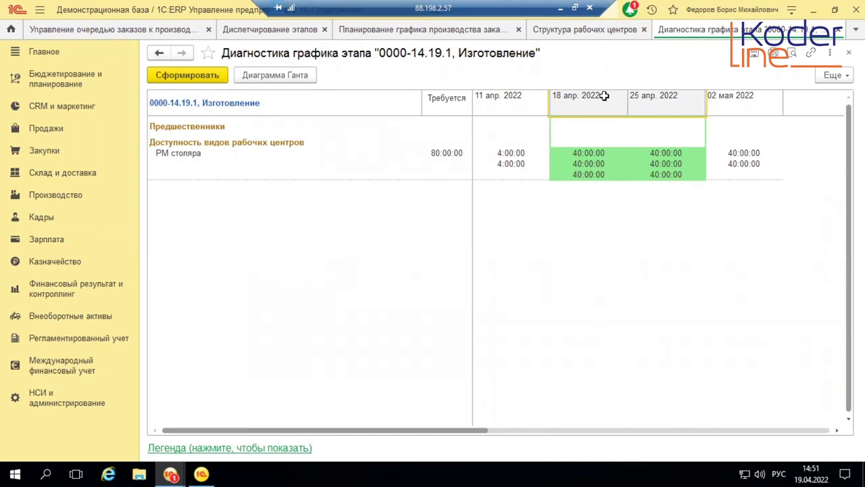
{"action": "left_click", "coordinate": [642, 101]}
{"action": "left_click_drag", "start_coordinate": [712, 101], "coordinate": [720, 104]}
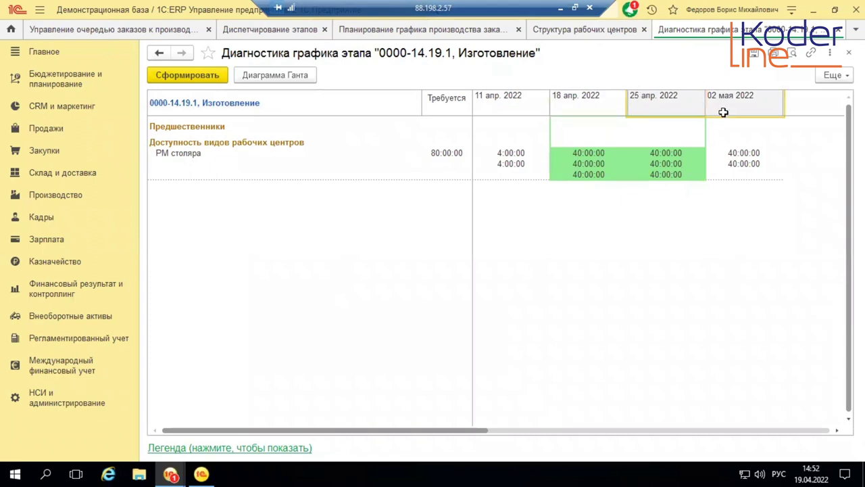
- Review the minimum significant buffer in the planning parameters of work center type "РМ столяра", then close the work center type, saving its changes
{"action": "left_click_drag", "start_coordinate": [588, 99], "coordinate": [650, 98]}
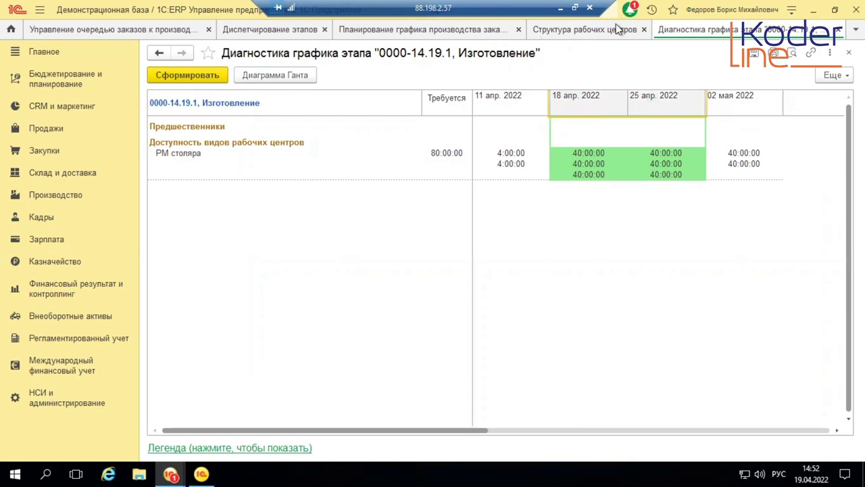
{"action": "left_click", "coordinate": [450, 31]}
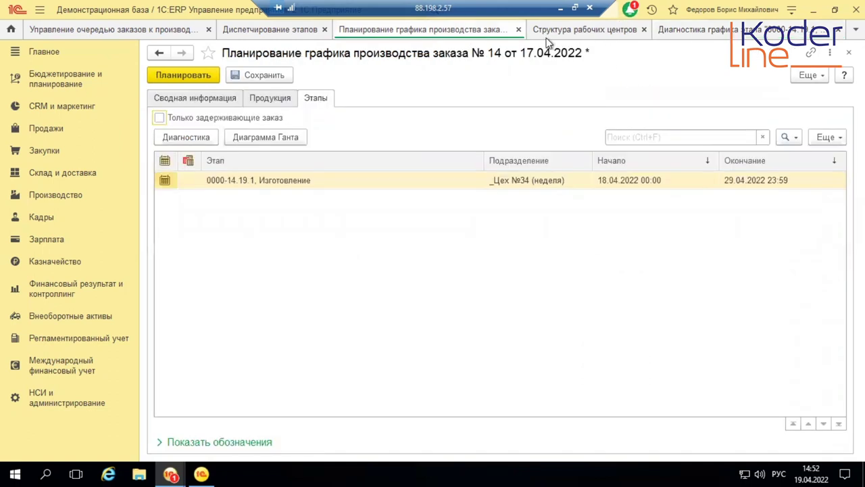
{"action": "left_click", "coordinate": [559, 30]}
{"action": "double_click", "coordinate": [227, 213]}
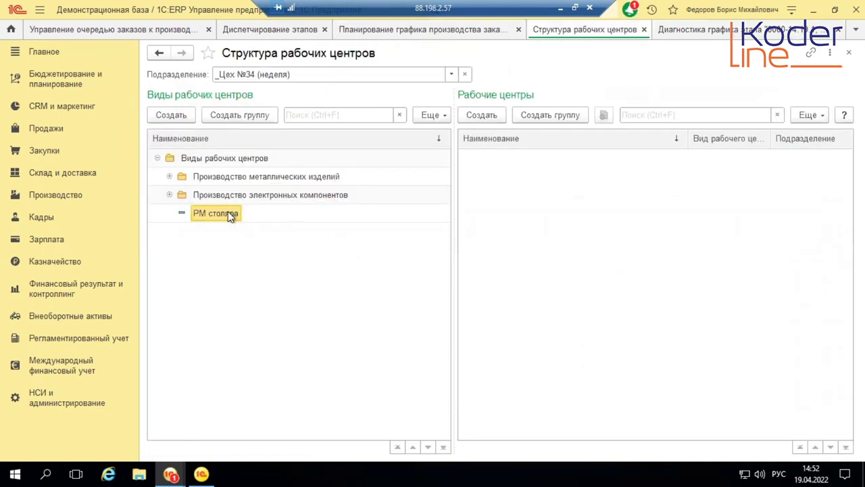
{"action": "left_click", "coordinate": [122, 333]}
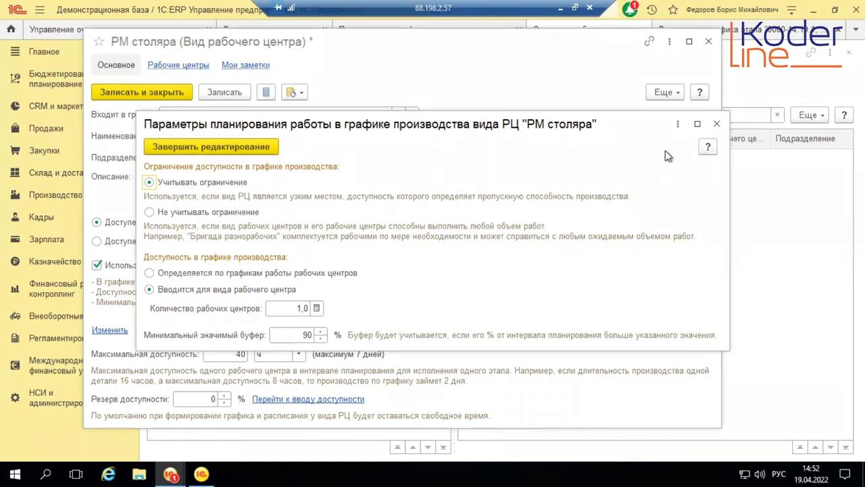
{"action": "left_click", "coordinate": [717, 123]}
{"action": "left_click", "coordinate": [709, 42]}
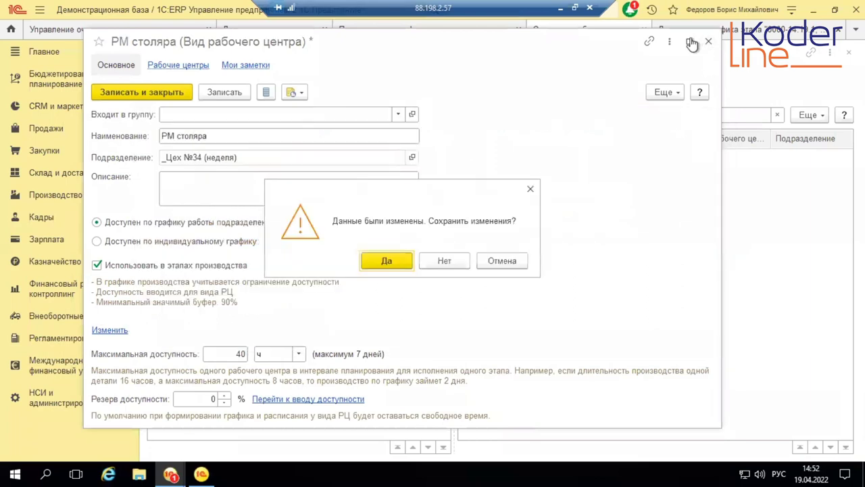
{"action": "key", "text": "Return"}
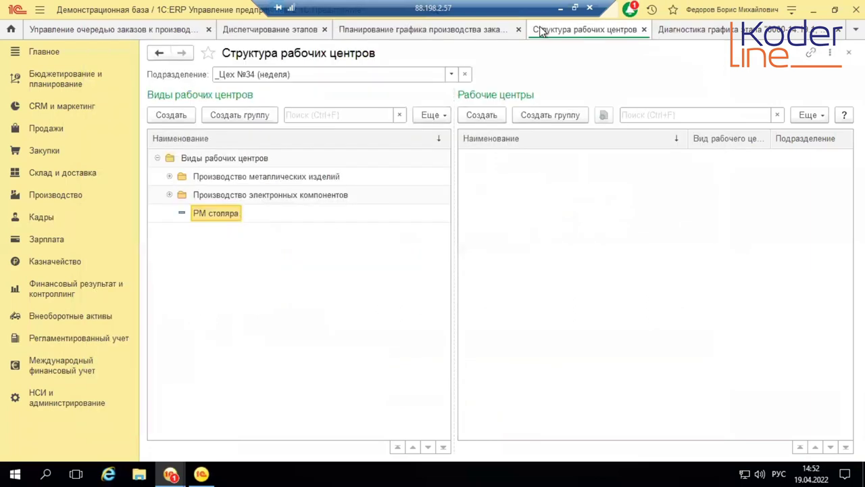
- Open the resource specification "Столик журнальный (33)" from the production reference data
{"action": "left_click", "coordinate": [71, 196]}
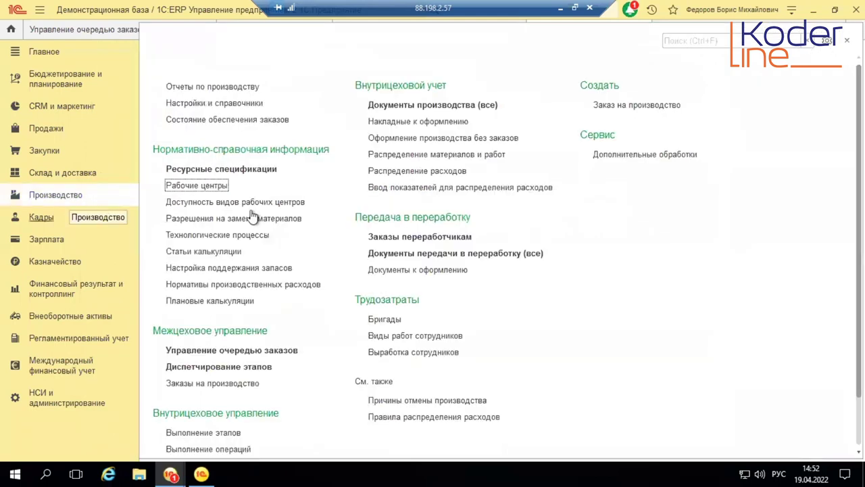
{"action": "left_click", "coordinate": [249, 169]}
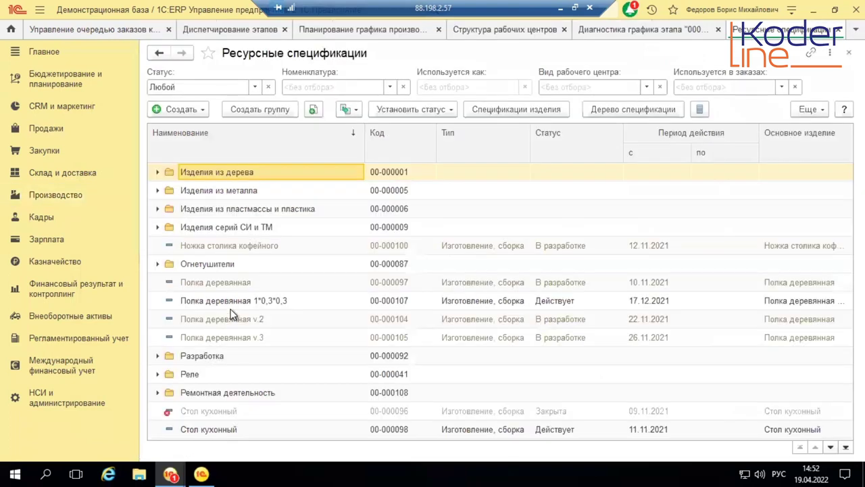
{"action": "scroll", "coordinate": [209, 304], "scroll_direction": "down", "scroll_amount": 4}
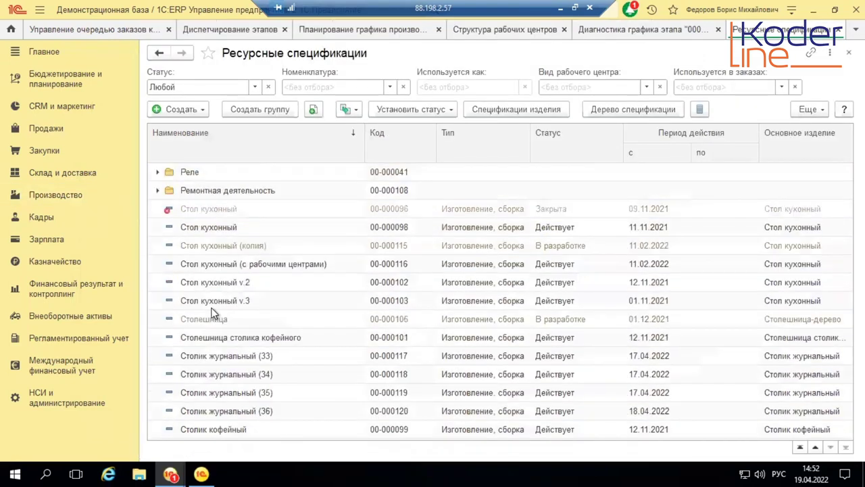
{"action": "double_click", "coordinate": [254, 358]}
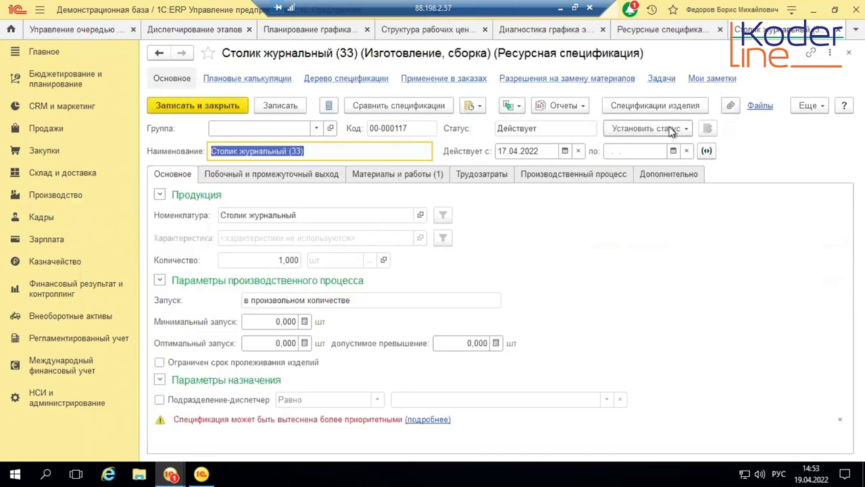
- Set the status of the specification "Столик журнальный (33)" to "В разработке"
{"action": "left_click", "coordinate": [639, 129]}
{"action": "left_click", "coordinate": [679, 148]}
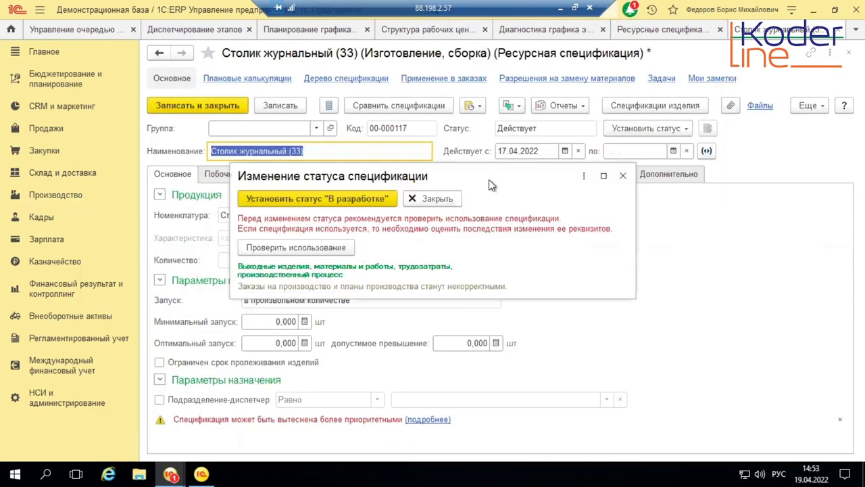
{"action": "left_click", "coordinate": [360, 197]}
- Examine the work center types of the "Изготовление" stage in the production process and the units available for its preliminary buffer
{"action": "left_click", "coordinate": [538, 176]}
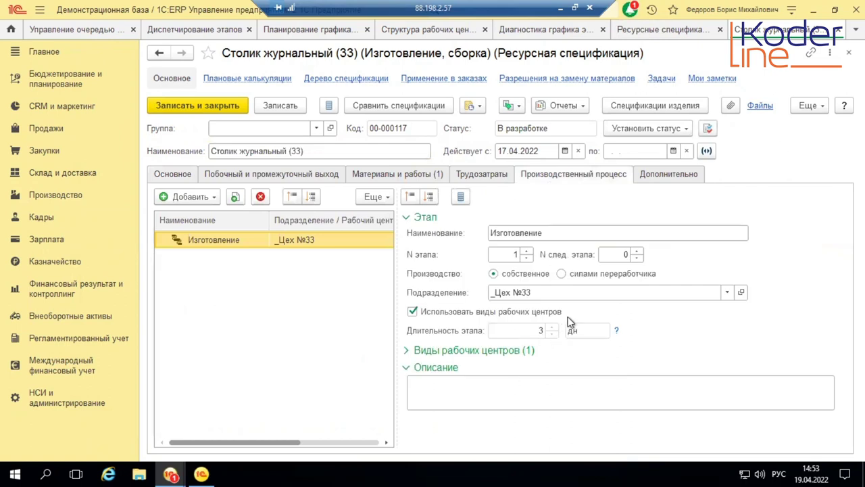
{"action": "left_click", "coordinate": [488, 350]}
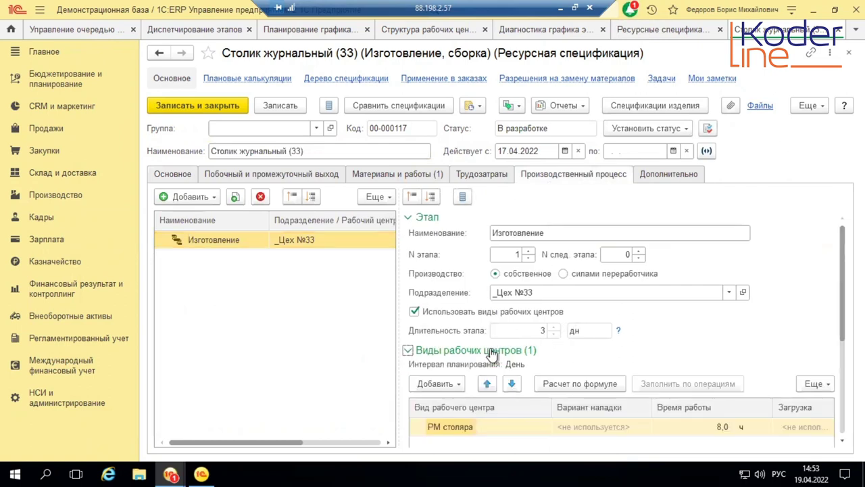
{"action": "scroll", "coordinate": [686, 351], "scroll_direction": "down", "scroll_amount": 3}
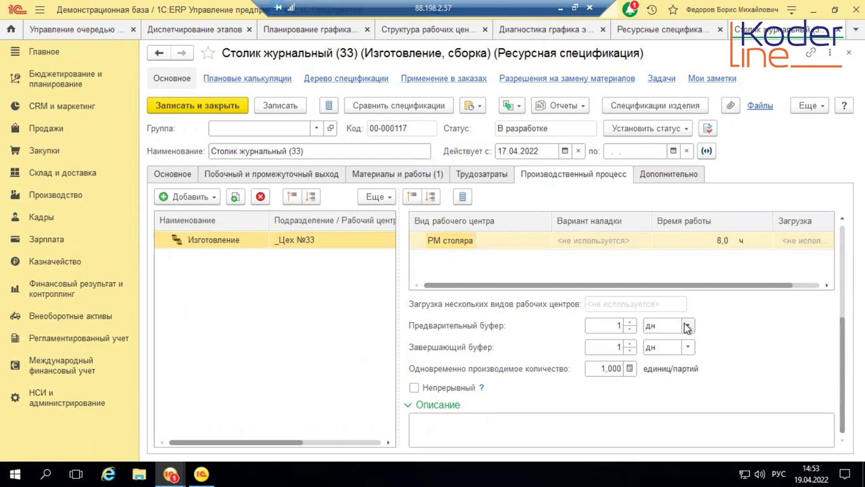
{"action": "left_click", "coordinate": [687, 327]}
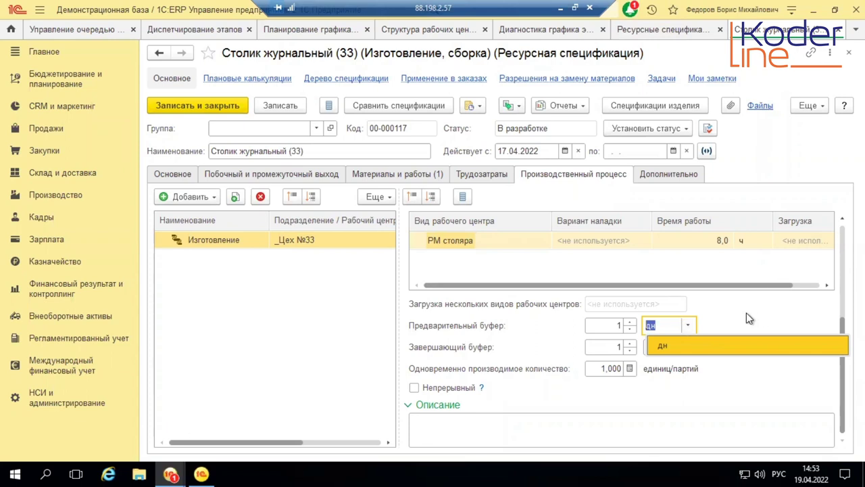
{"action": "left_click", "coordinate": [767, 317]}
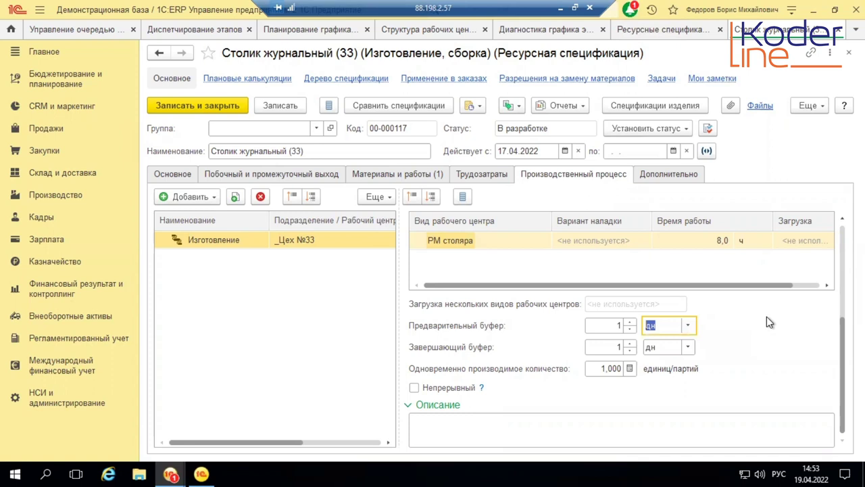